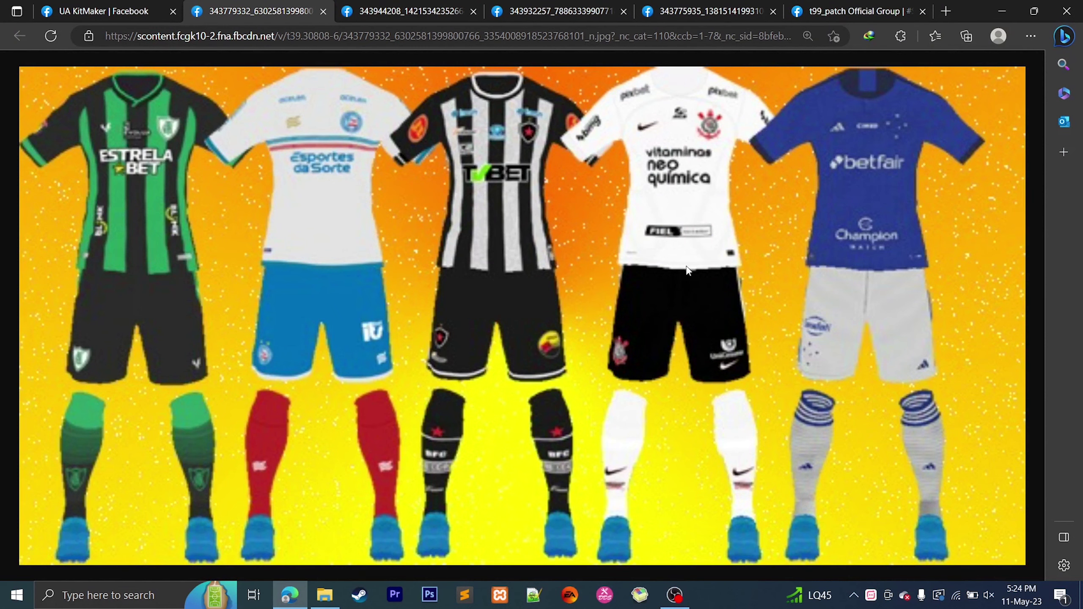
Review the kit preview images, the t99_patch group post and the team list in UA KitMaker's Serie A Brasil 2023 kitpack post
left_click(354, 8)
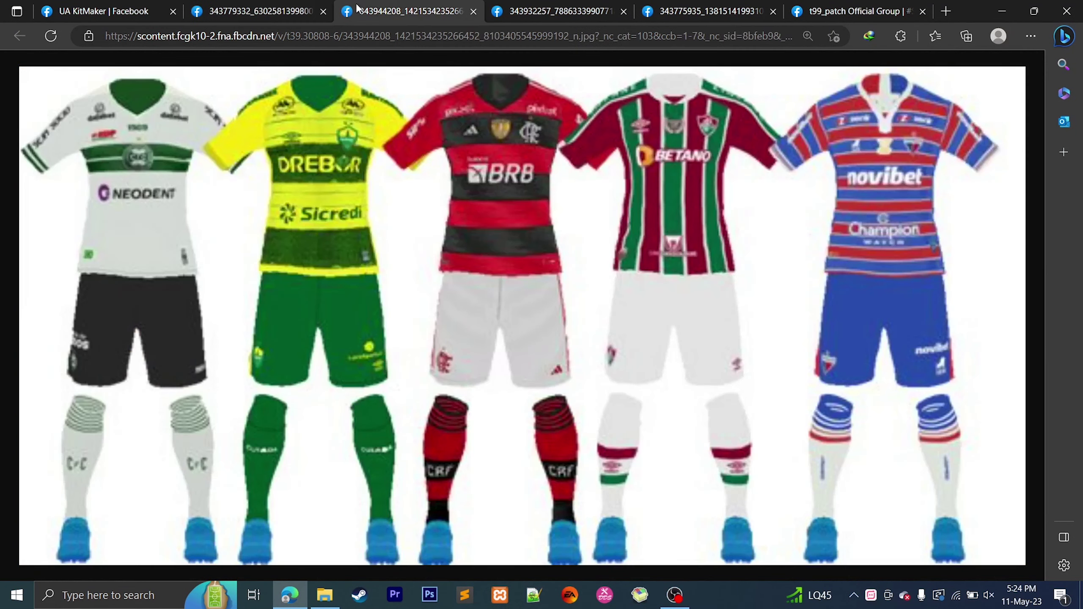
left_click(582, 4)
left_click(697, 4)
left_click(842, 5)
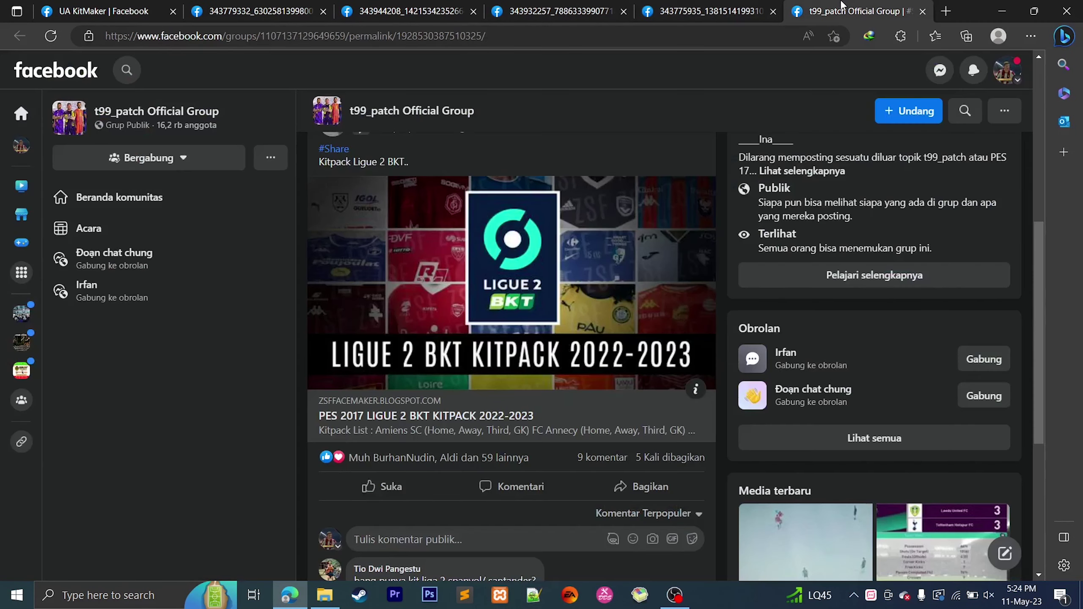
key("ctrl+1")
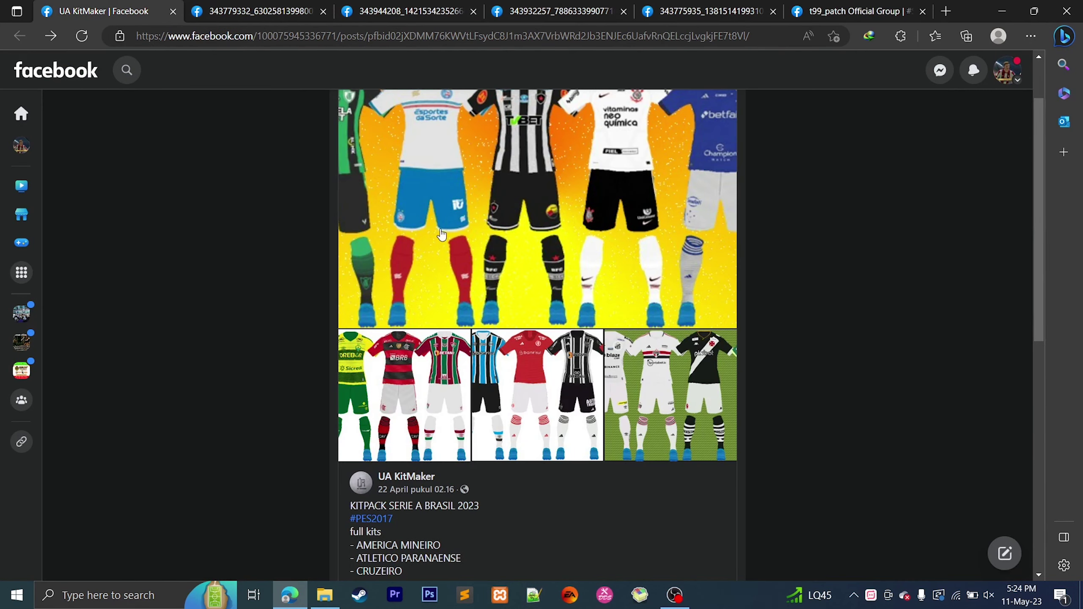
scroll(460, 215, "up", 2)
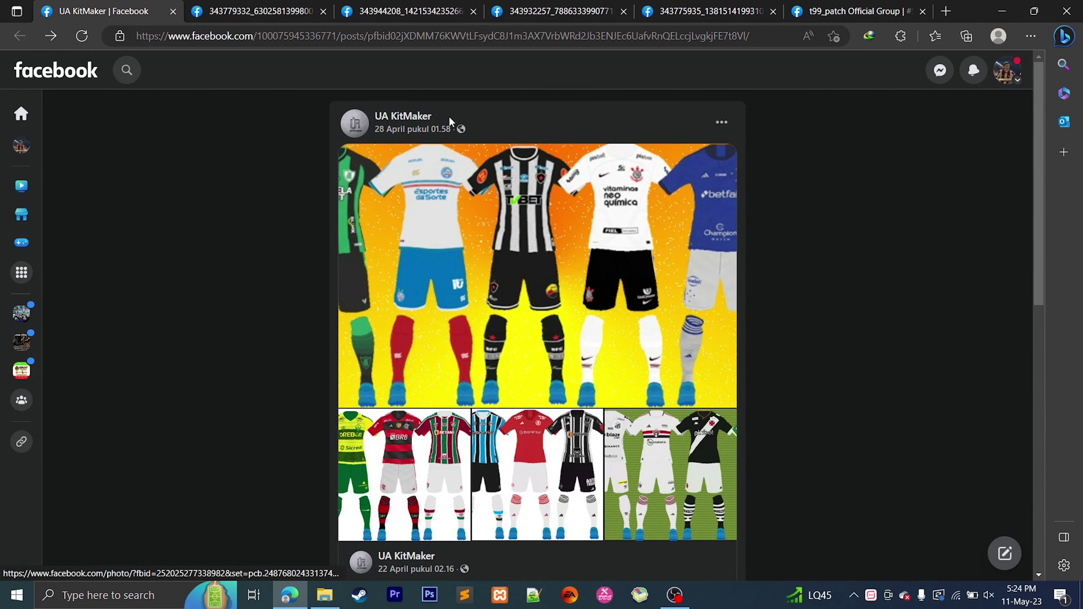
left_click_drag(448, 116, 321, 114)
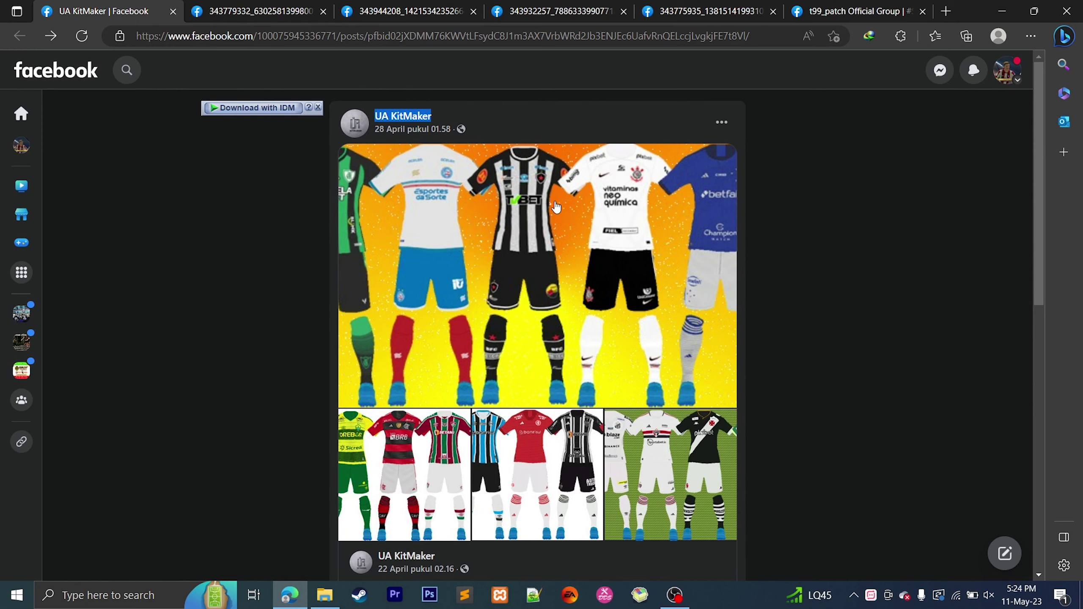
scroll(555, 207, "down", 10)
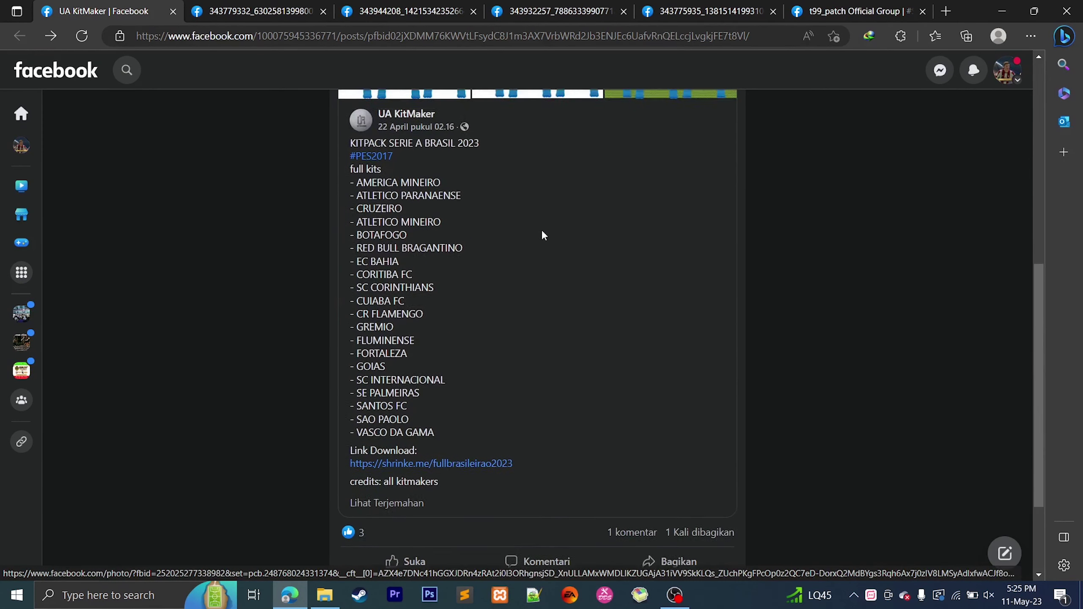
scroll(542, 232, "down", 3)
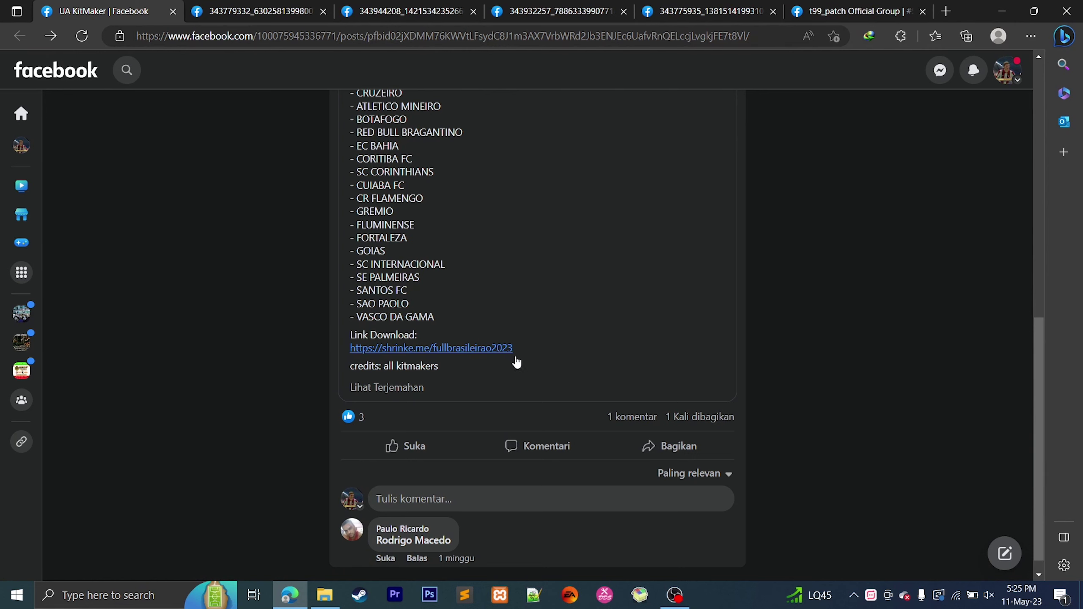
Open the post's shrinke.me/fullbrasileirao2023 download link in a new tab and switch to it
left_click_drag(500, 349, 349, 349)
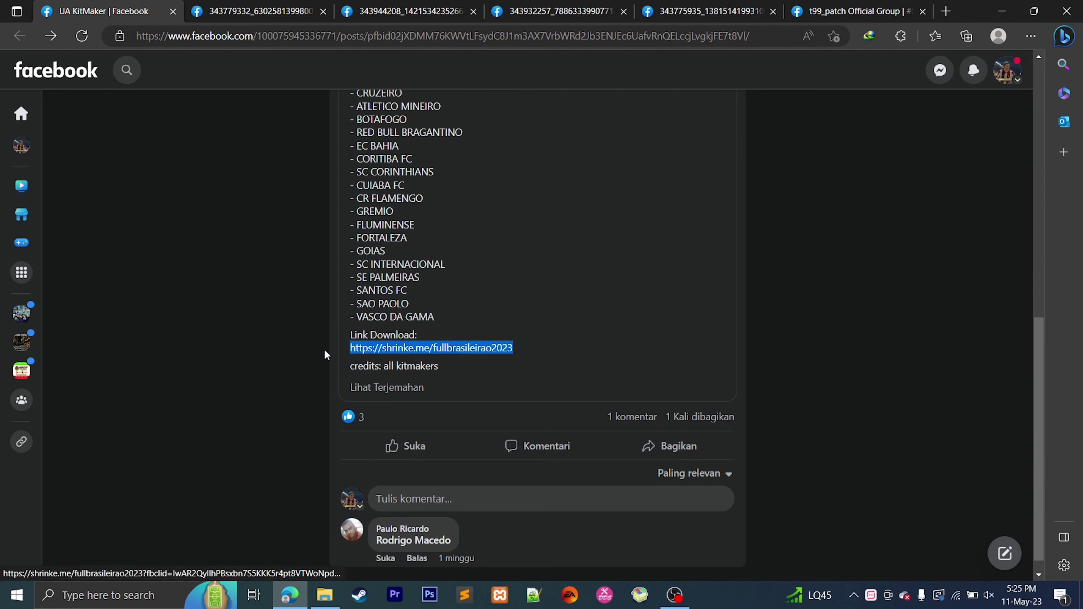
left_click(557, 306)
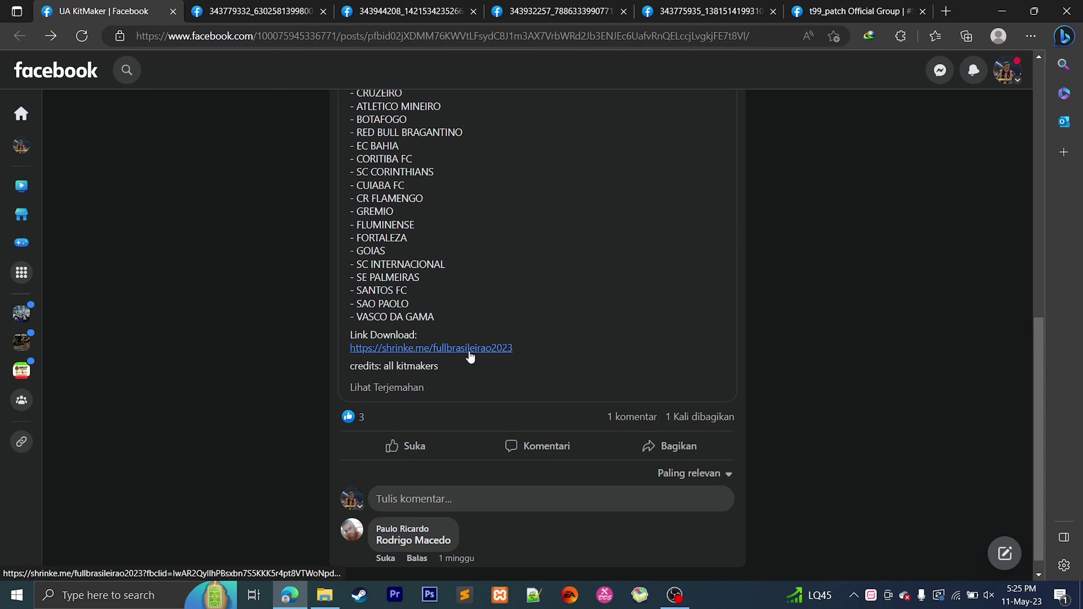
right_click(469, 351)
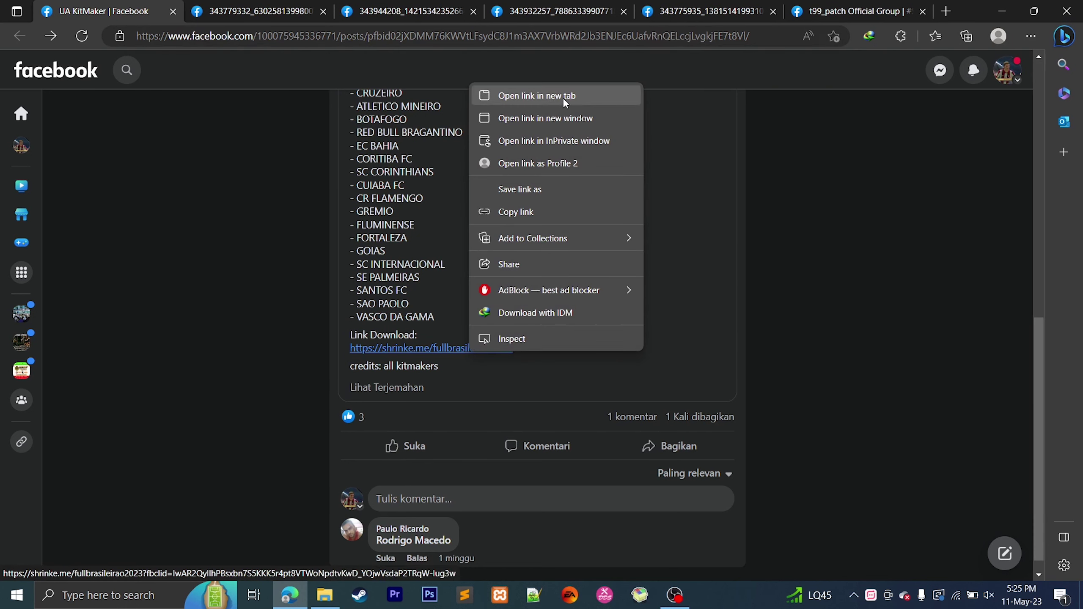
left_click(589, 97)
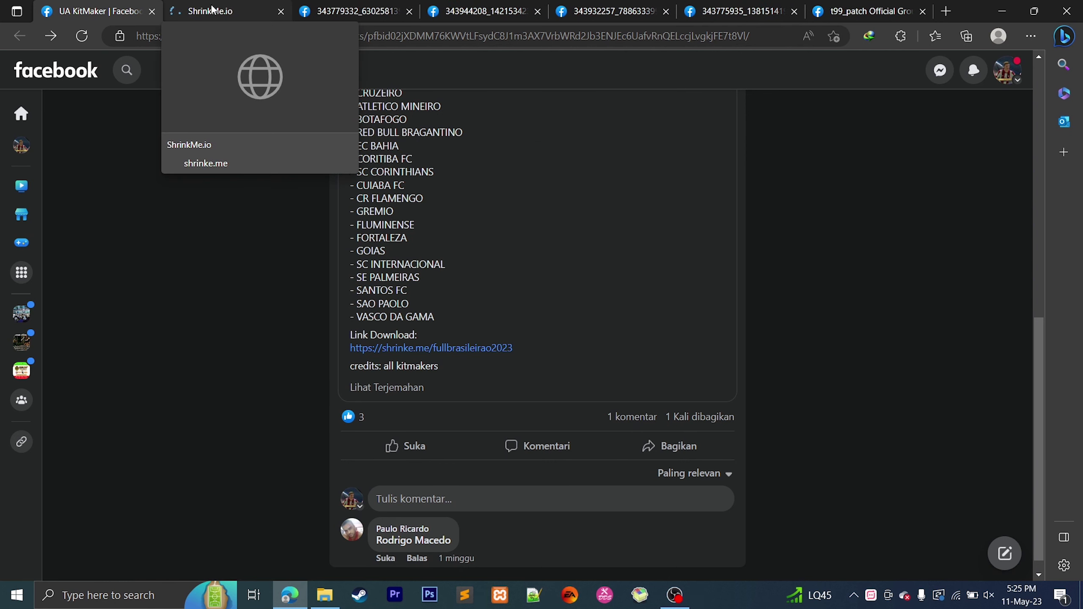
left_click(186, 13)
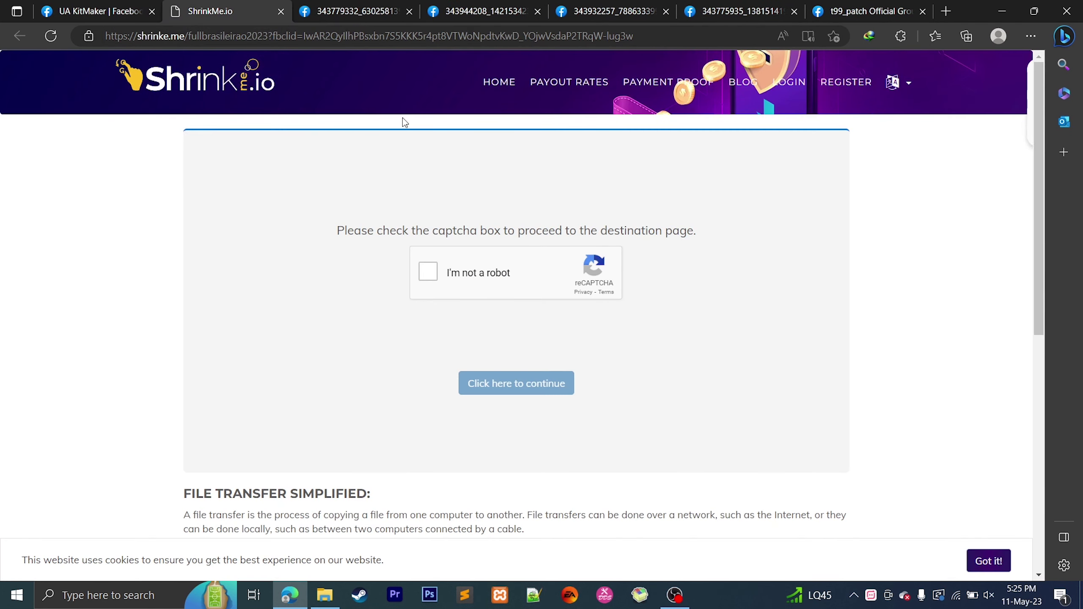
Pause the AdBlock extension on all sites and reload the ShrinkMe.io page
left_click(1030, 36)
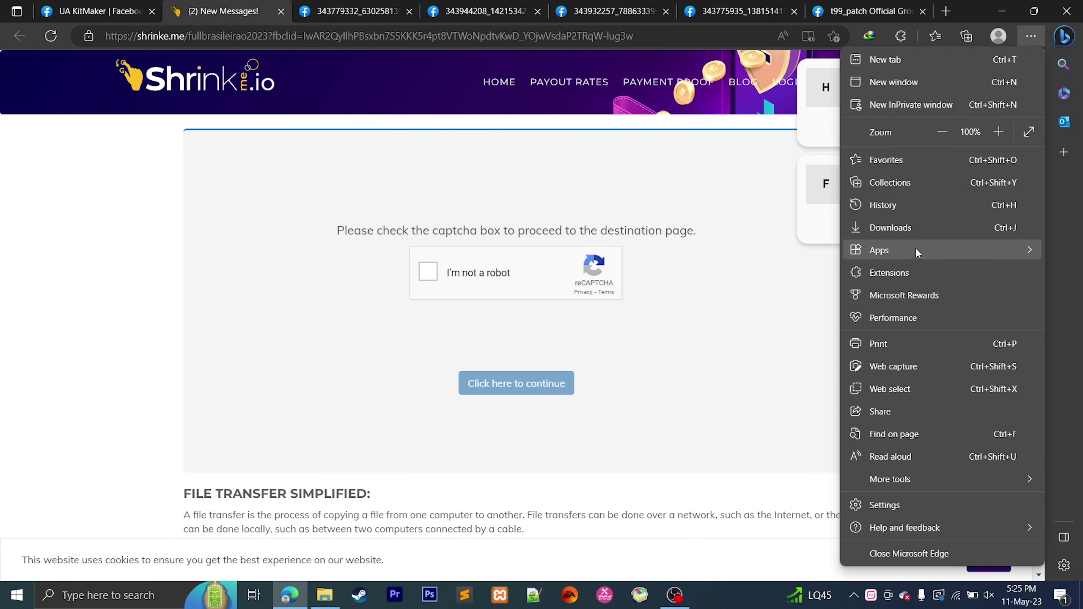
left_click(911, 272)
left_click(905, 88)
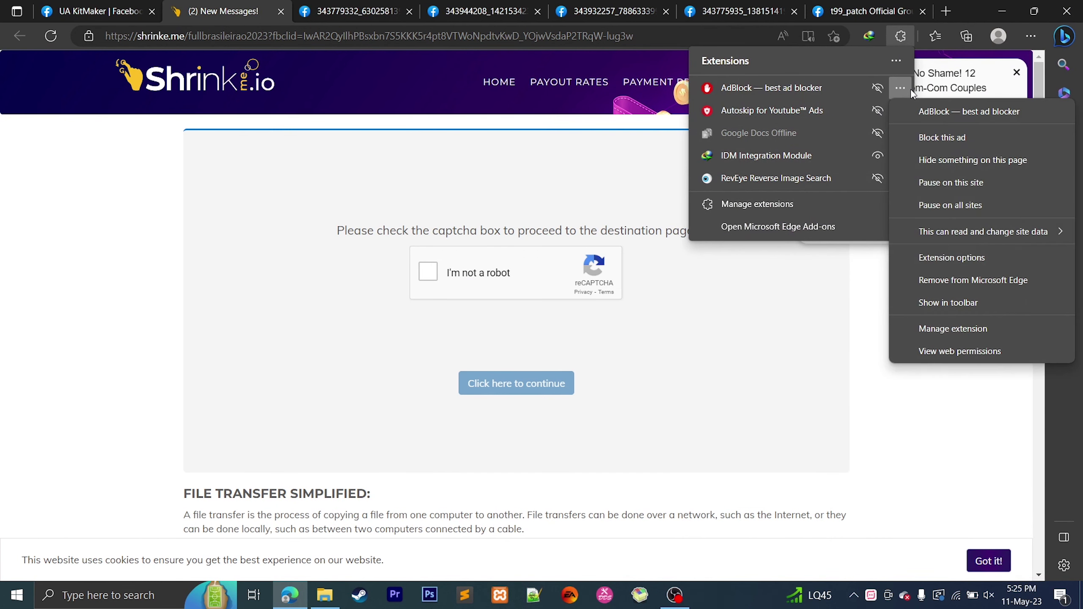
left_click(959, 205)
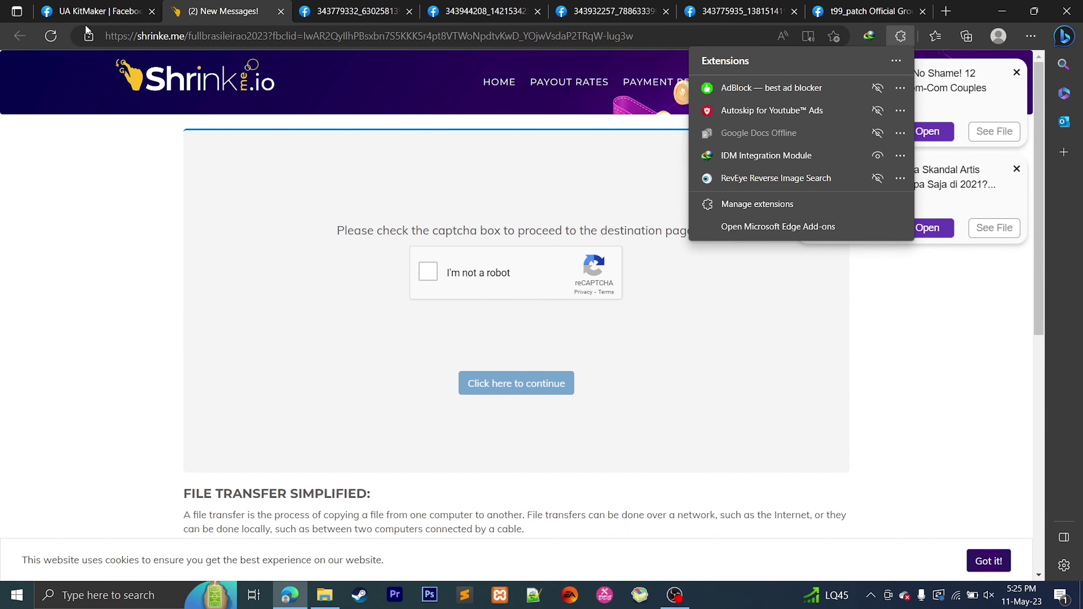
left_click(49, 36)
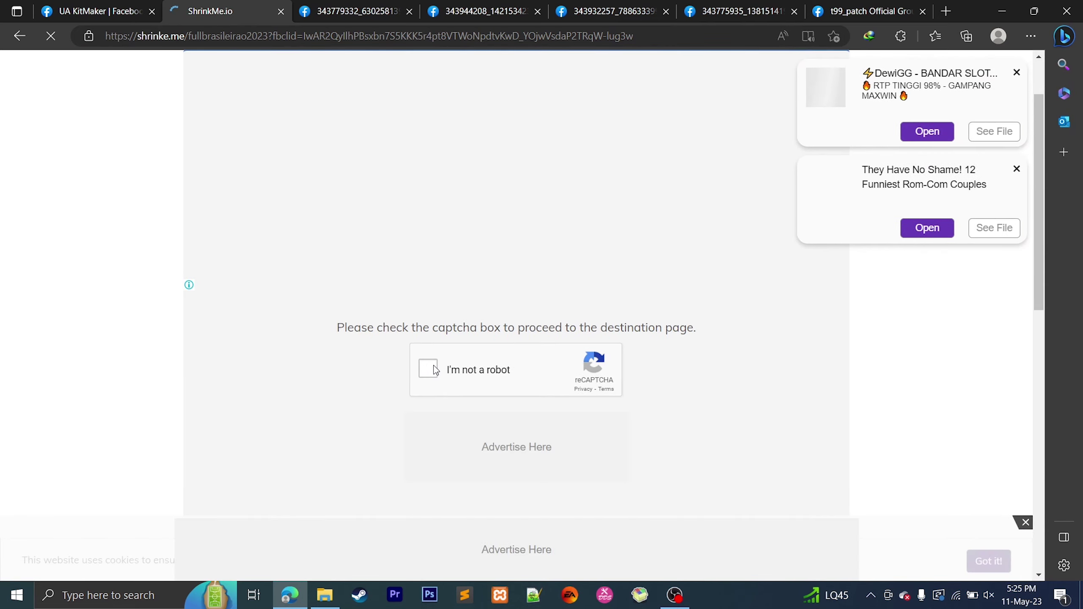
Complete the "I'm not a robot" captcha, closing each pop-up ad and advertising tab that interrupts it
left_click(425, 369)
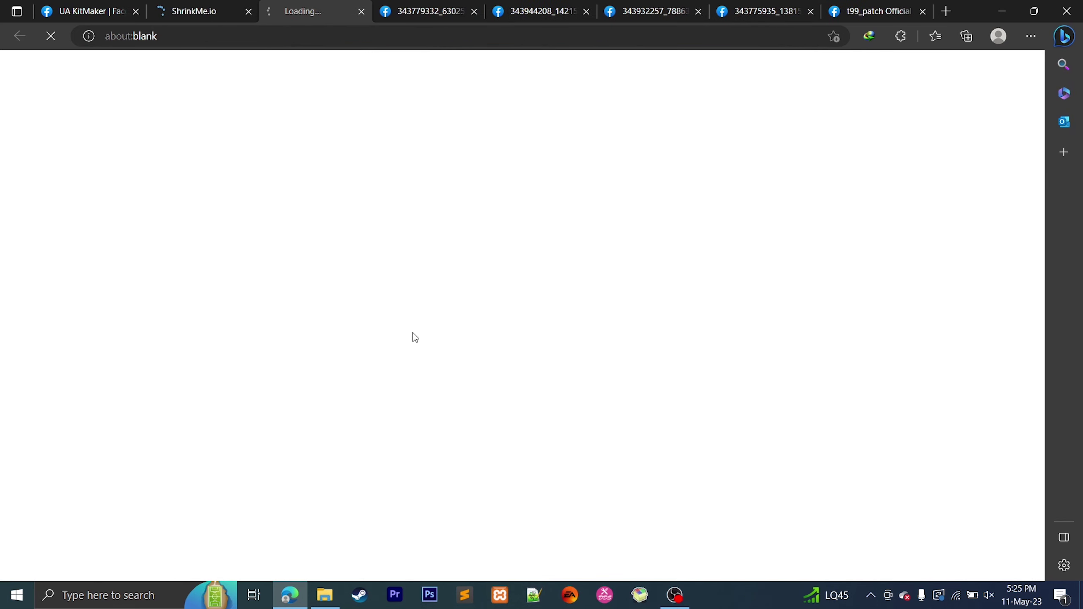
left_click(362, 12)
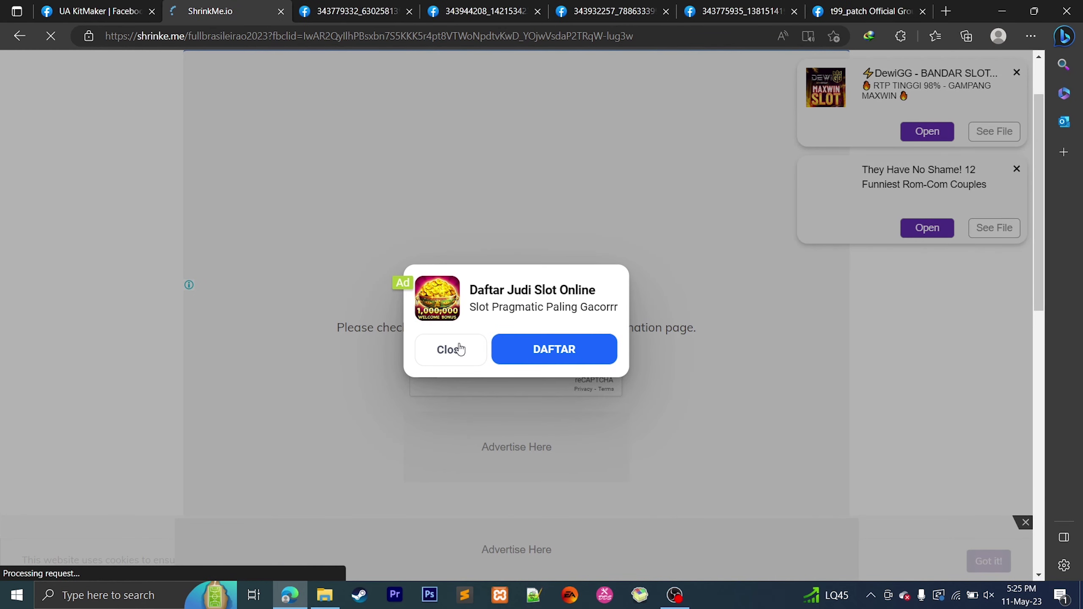
left_click(448, 349)
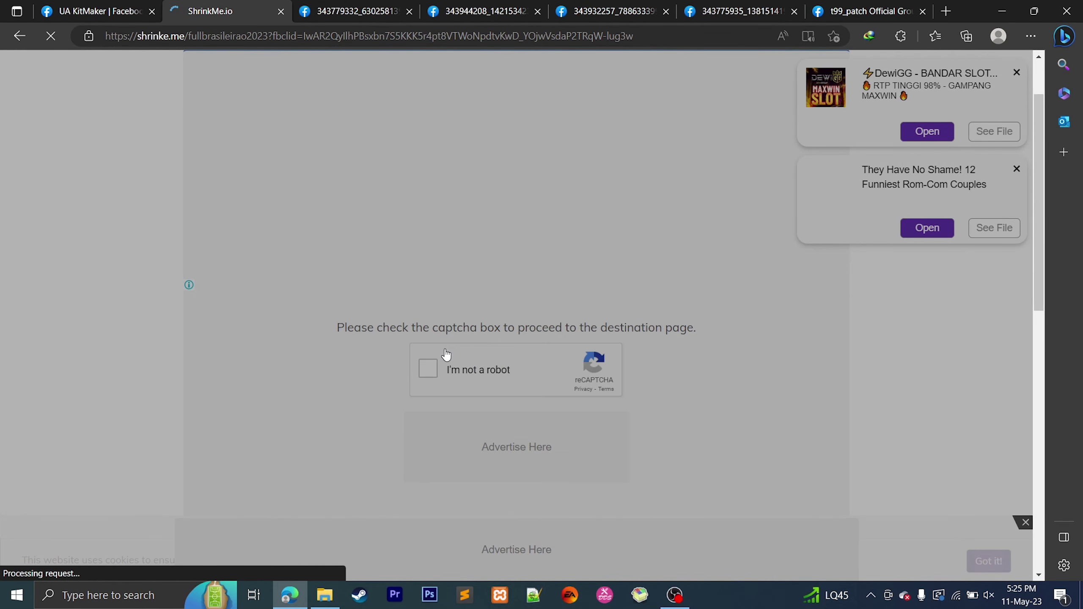
left_click(429, 368)
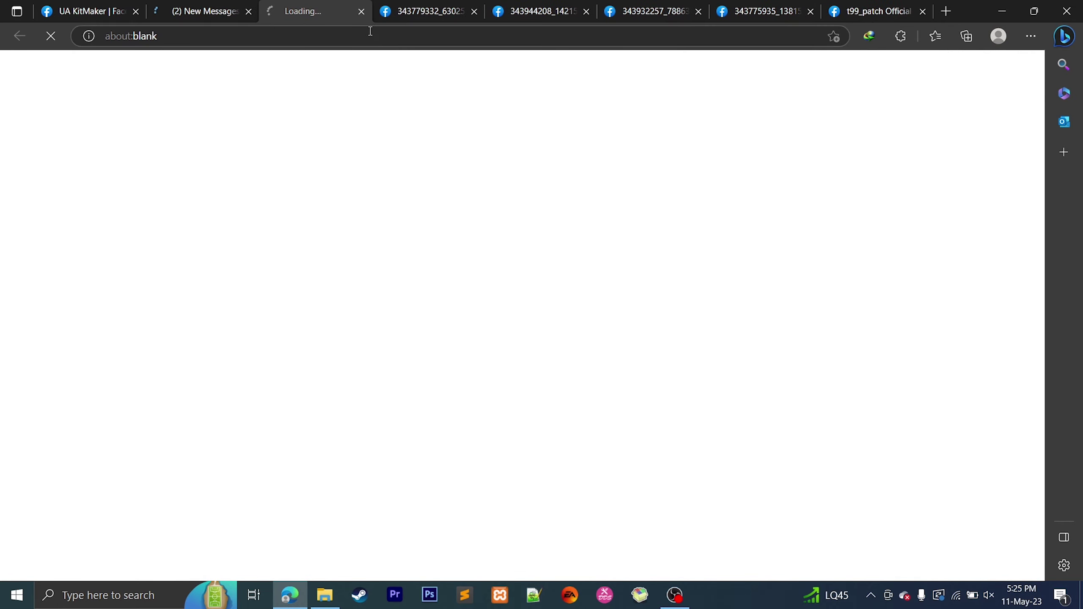
left_click(362, 12)
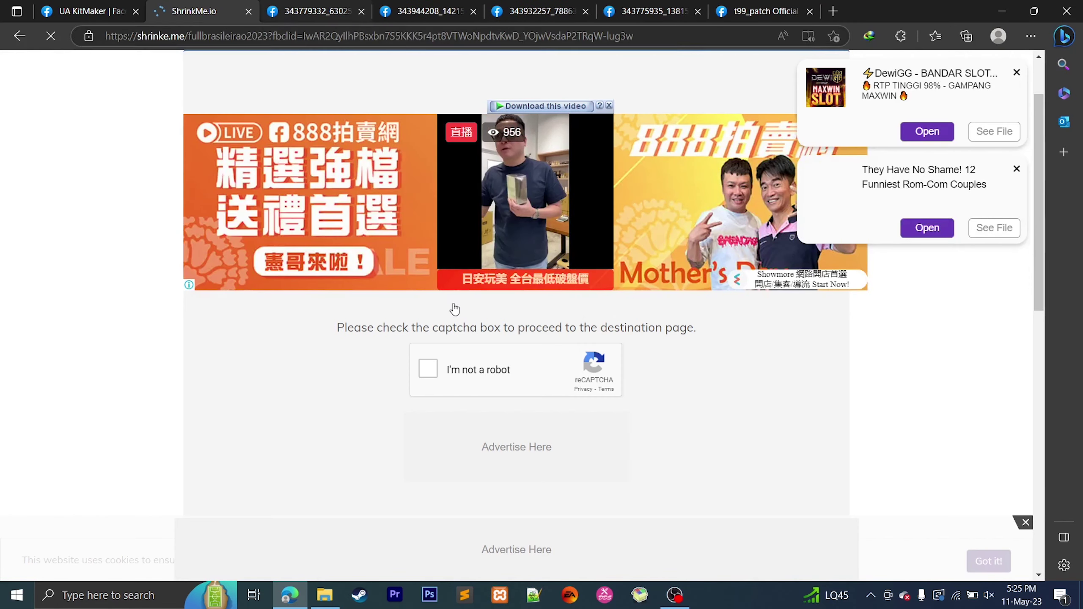
left_click(430, 374)
scroll(431, 374, "down", 3)
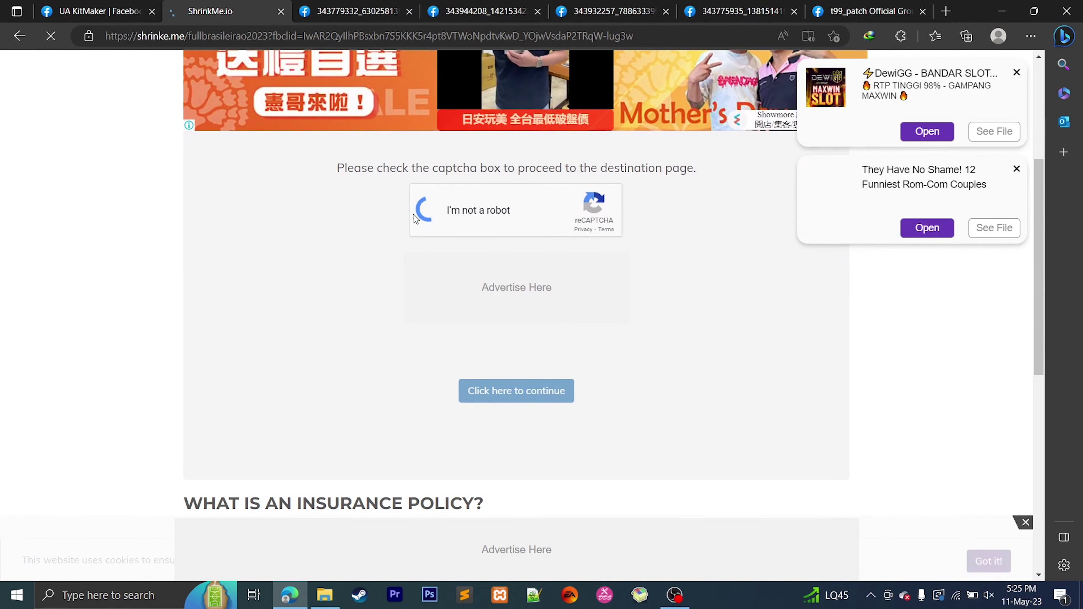
left_click(430, 315)
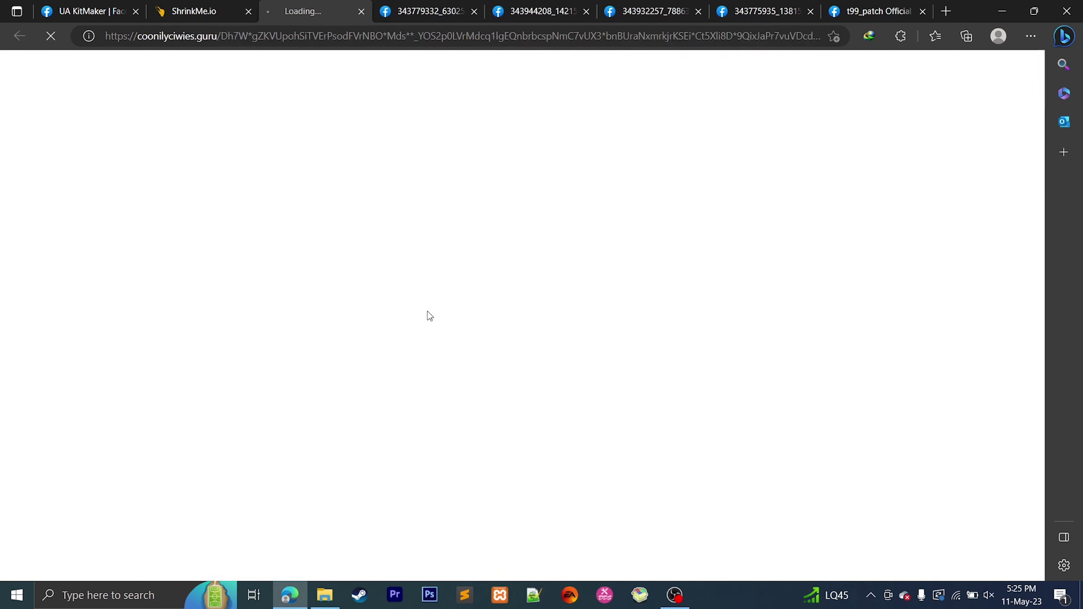
left_click(361, 12)
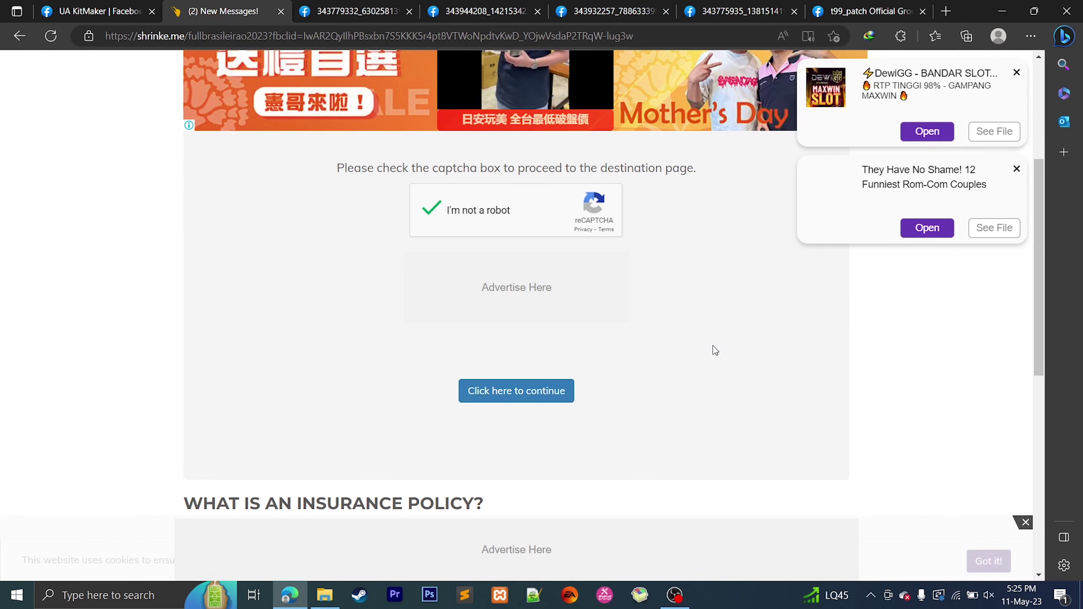
Continue past the captcha page, closing the Blibli advertising tab and dismissing the ad overlay on the ShrinkMe page
left_click(507, 392)
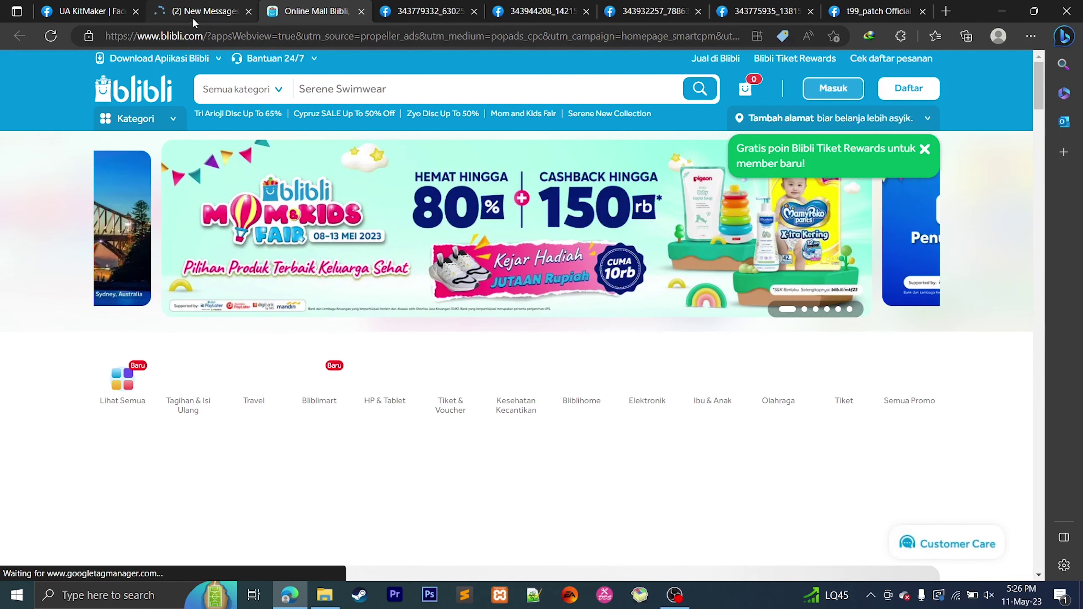
left_click(186, 13)
middle_click(283, 17)
left_click(449, 360)
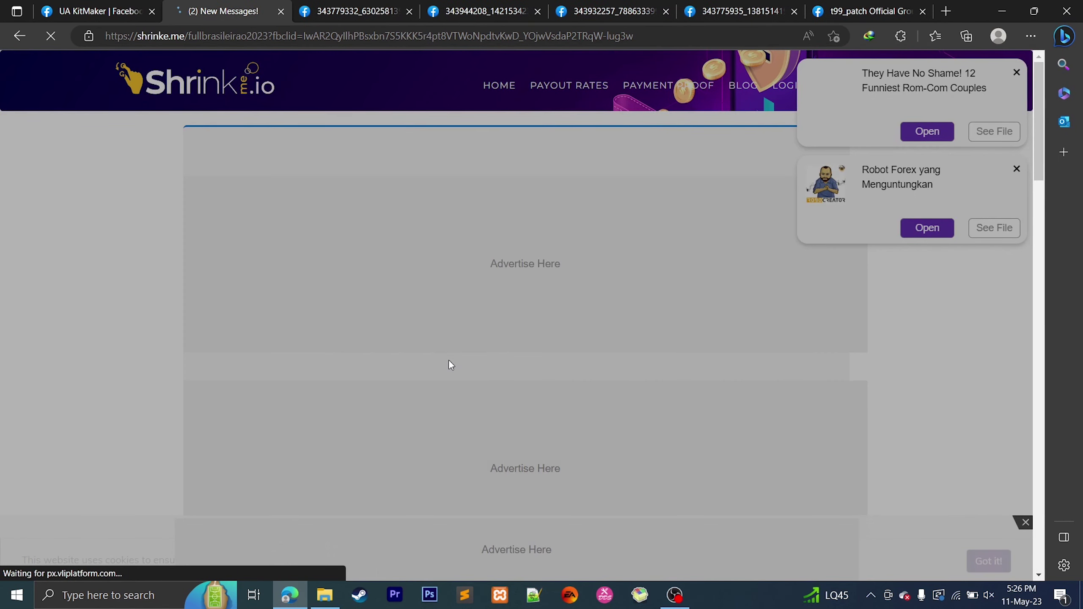
Wait out the link countdown on the ShrinkMe page, closing the advertising tab that opens meanwhile
scroll(486, 311, "down", 2)
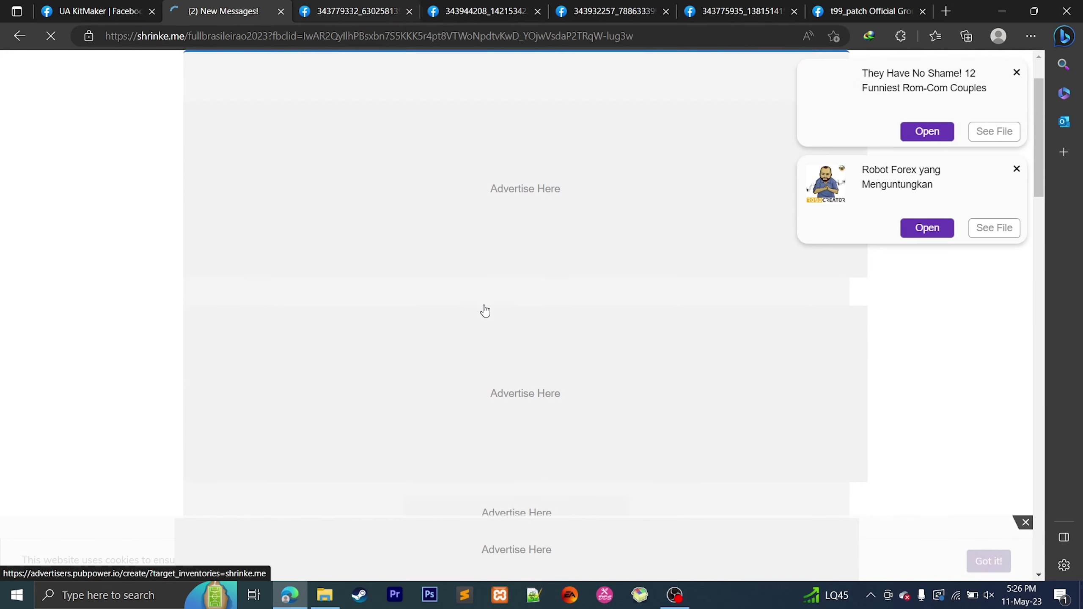
scroll(490, 286, "down", 5)
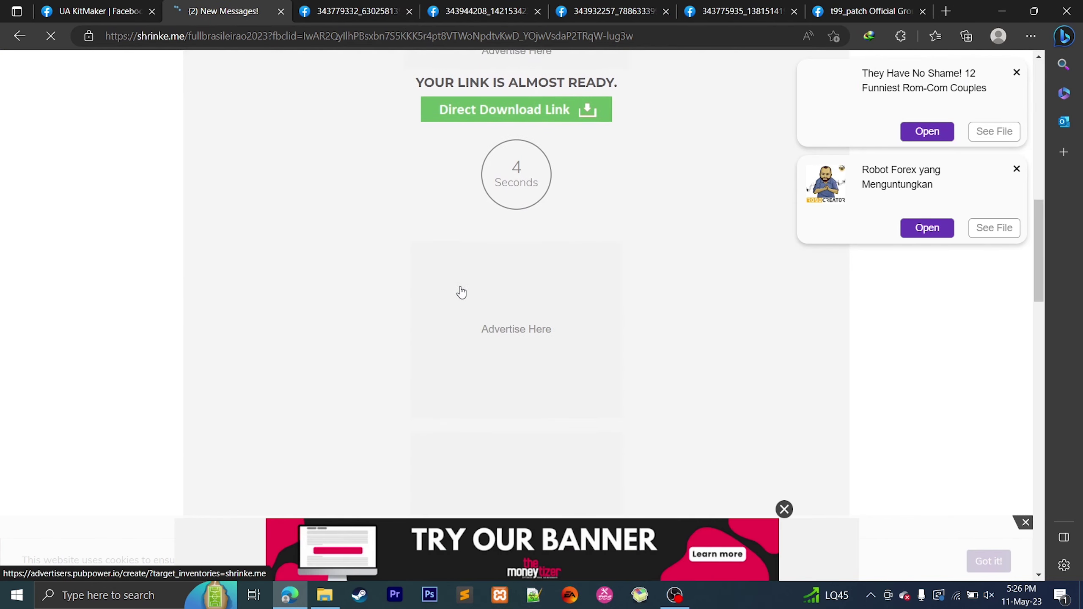
left_click(345, 291)
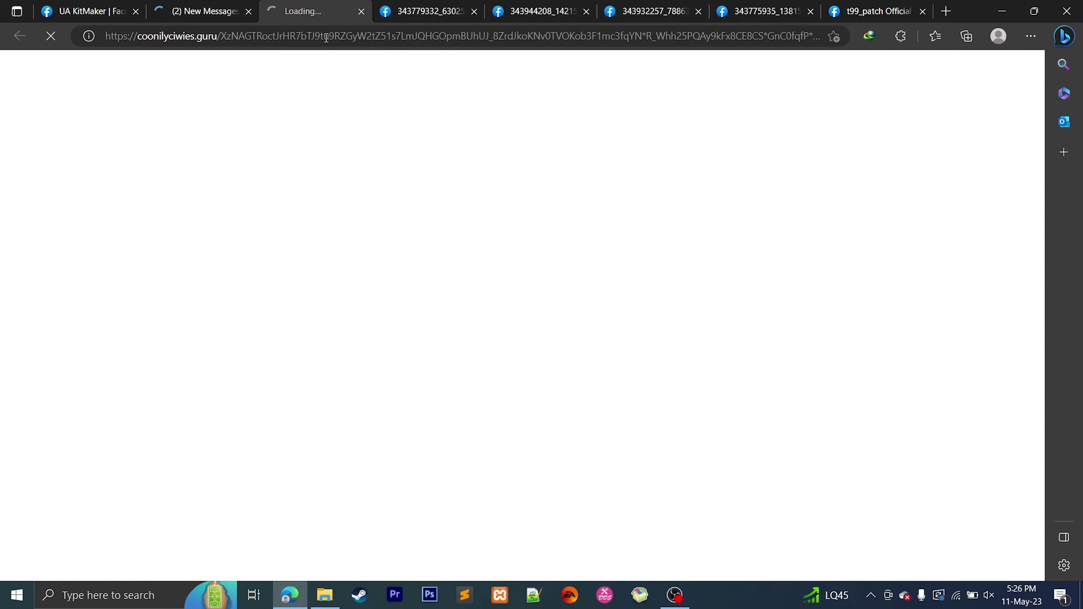
left_click(362, 11)
scroll(561, 295, "down", 2)
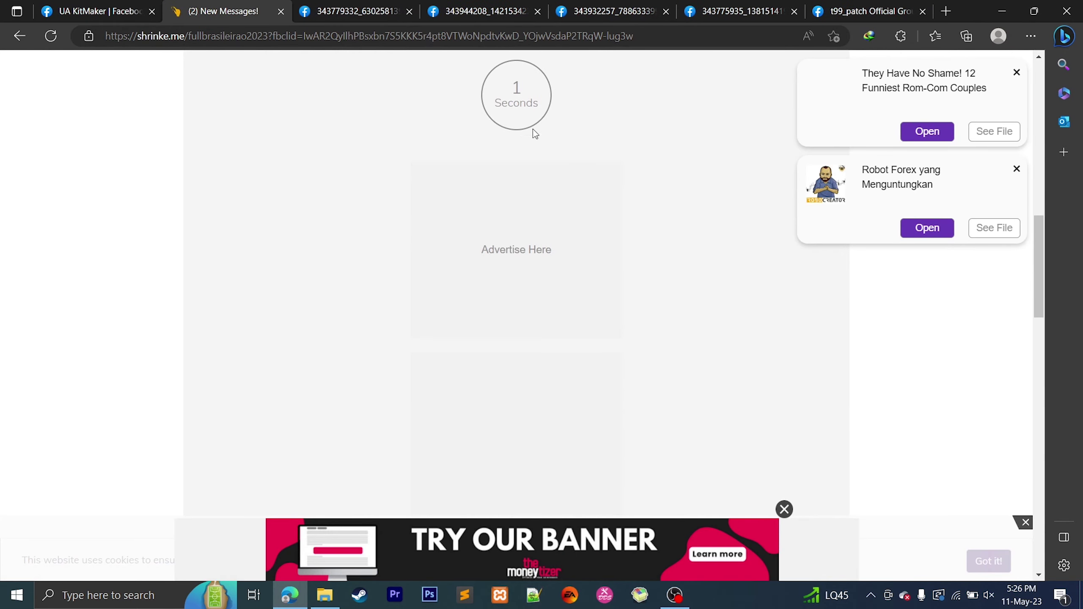
double_click(538, 104)
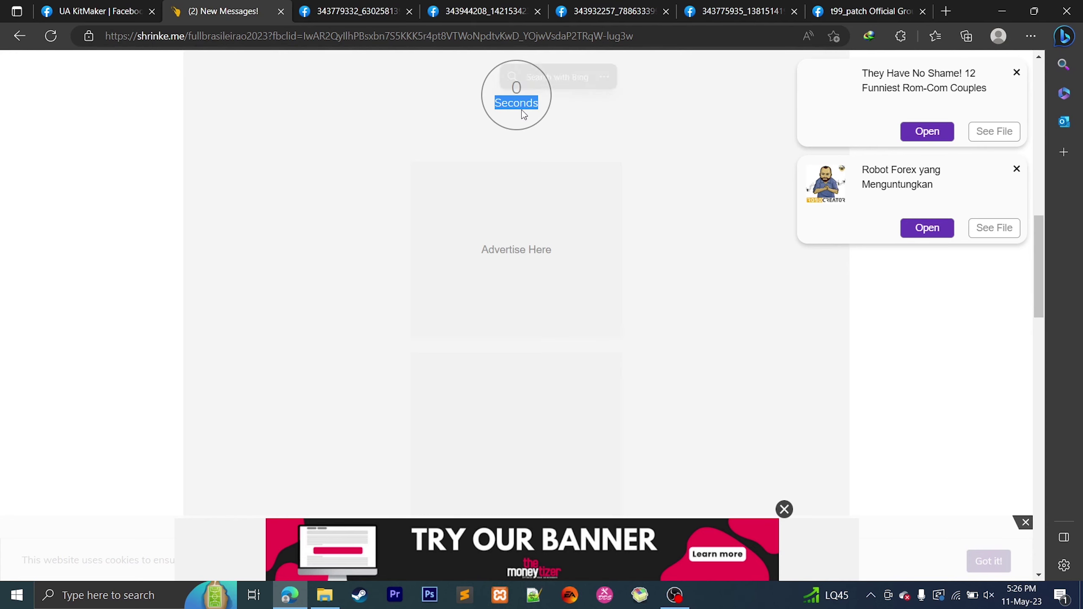
Get the destination link after dismissing the ad overlay, and return to the upload-4ever.com download page
scroll(559, 198, "down", 5)
scroll(560, 202, "down", 5)
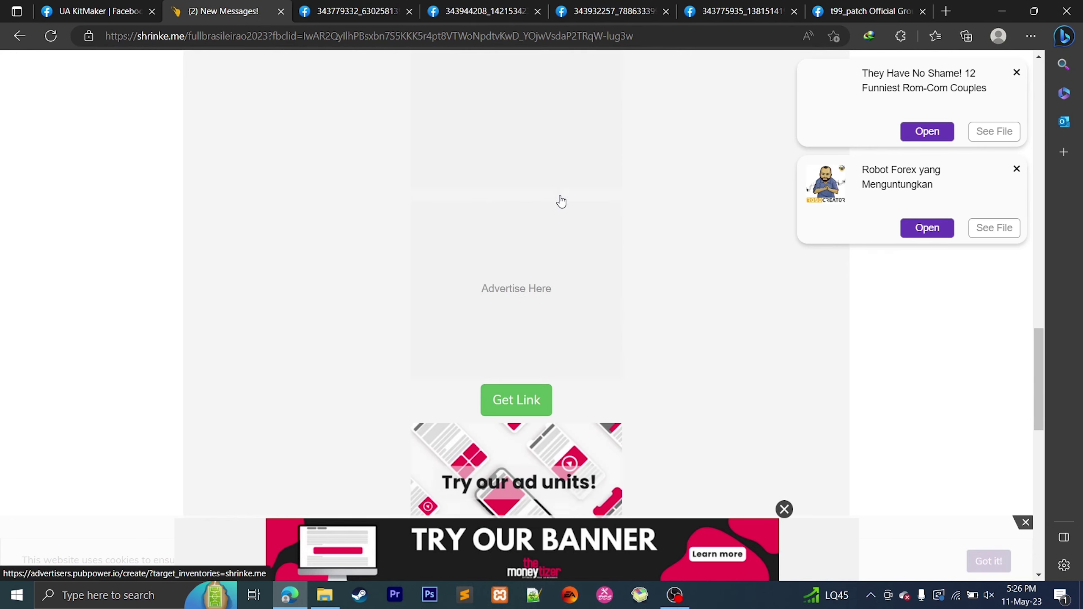
left_click(533, 266)
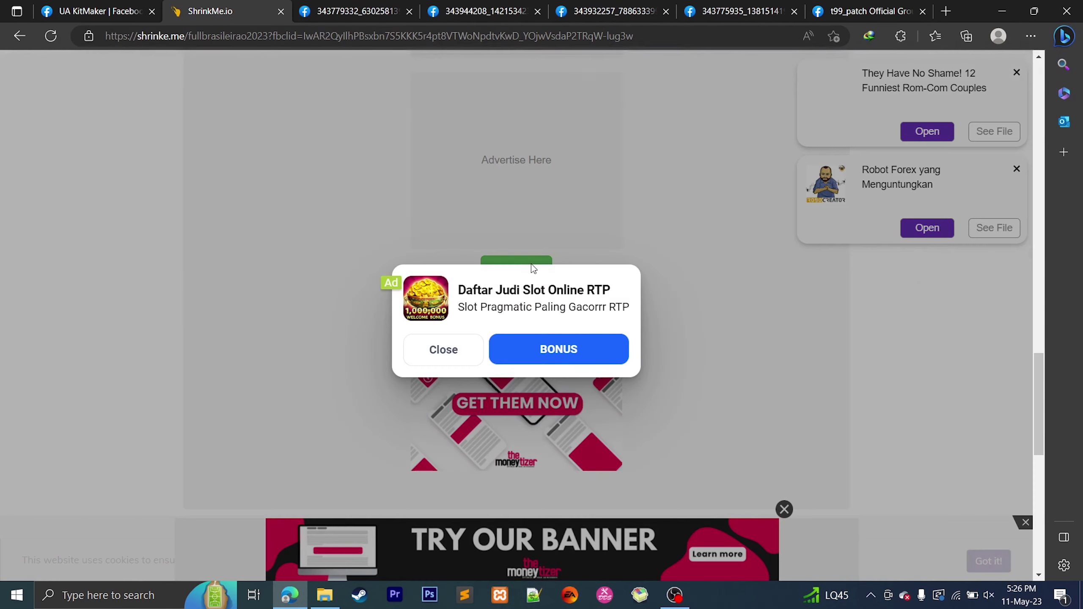
left_click(454, 356)
left_click(431, 276)
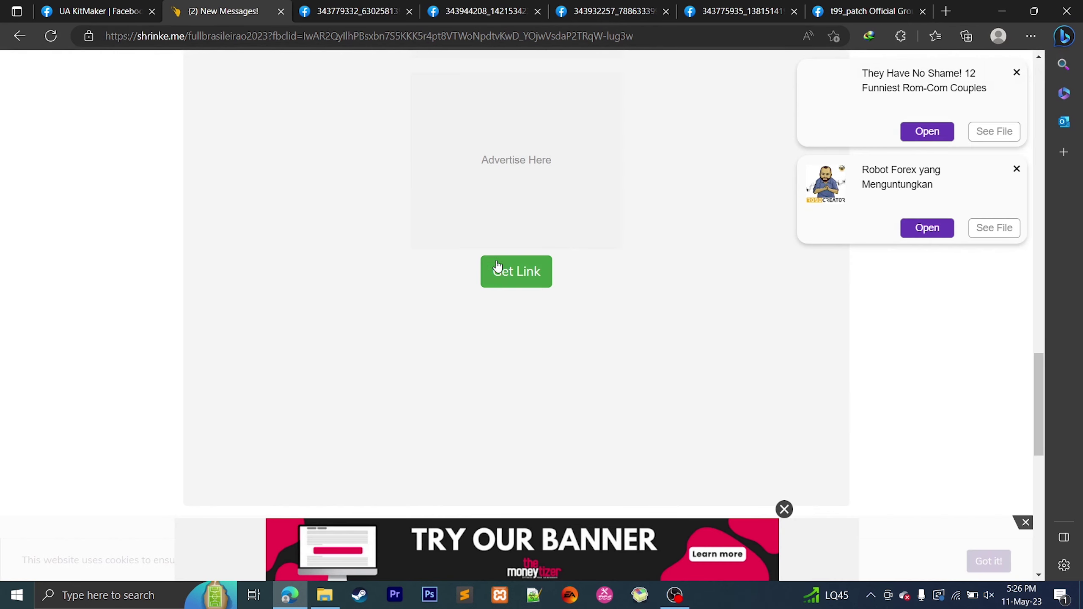
left_click(516, 275)
left_click(217, 6)
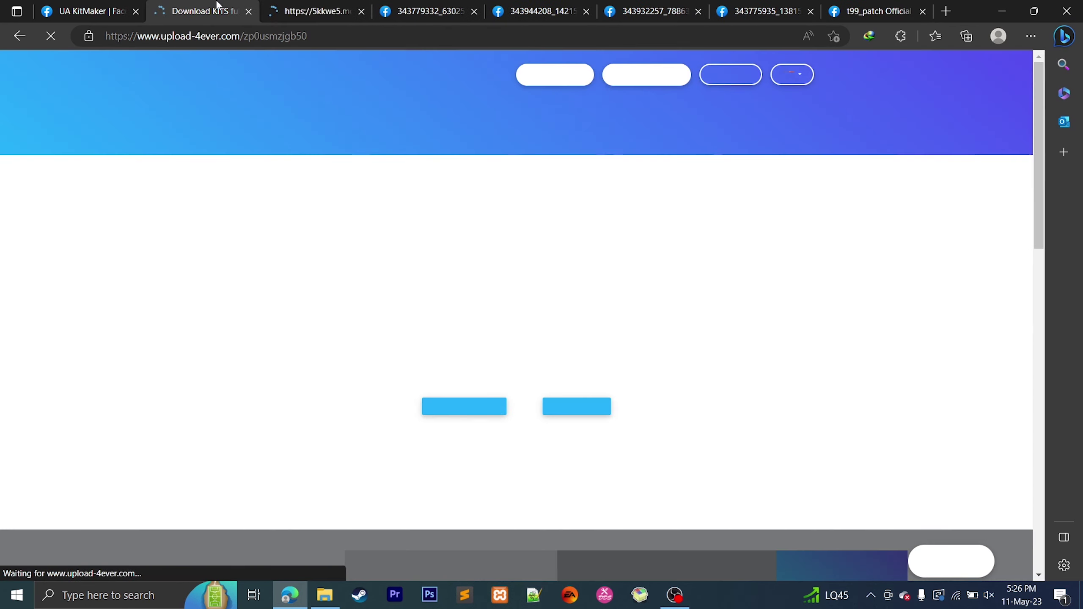
Choose the free download for "KITS full BRASILEIRAO 2023 By UA kitmaker.rar", closing the advertising tabs that interrupt it
left_click(362, 11)
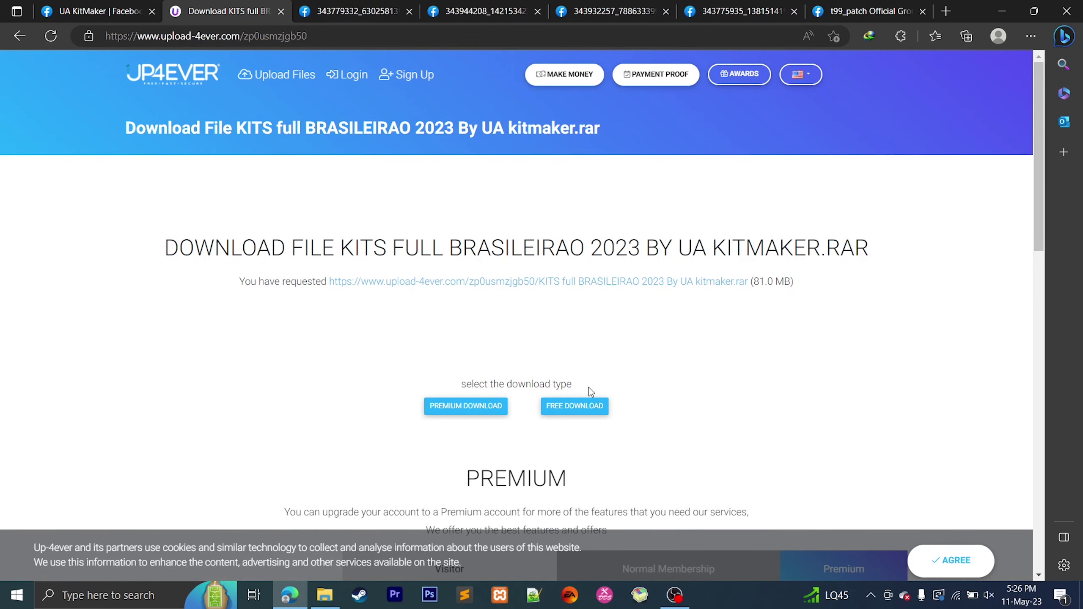
left_click(597, 324)
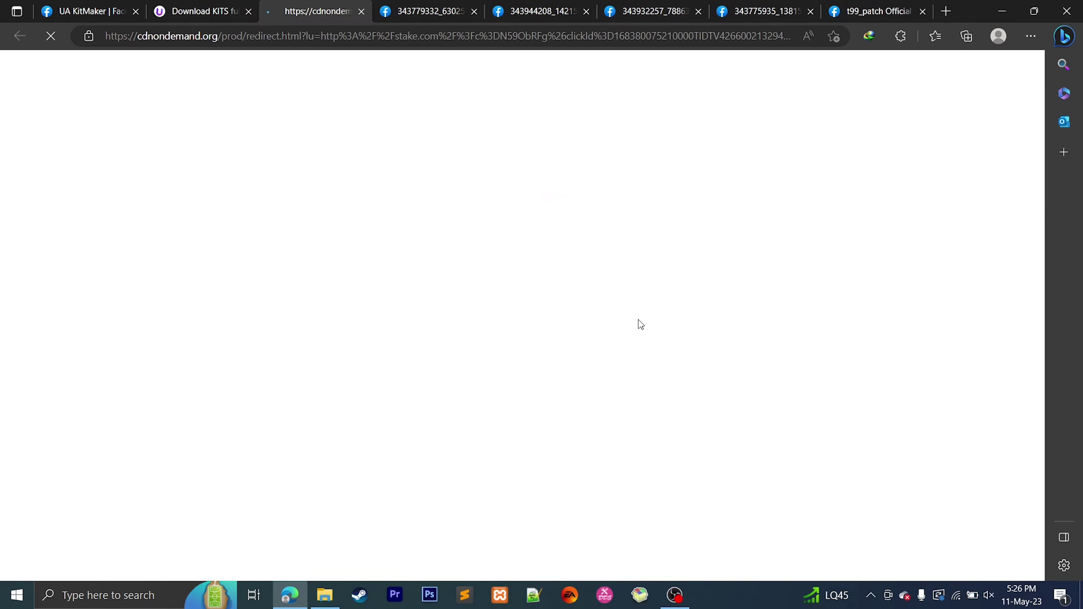
left_click(361, 11)
left_click(576, 326)
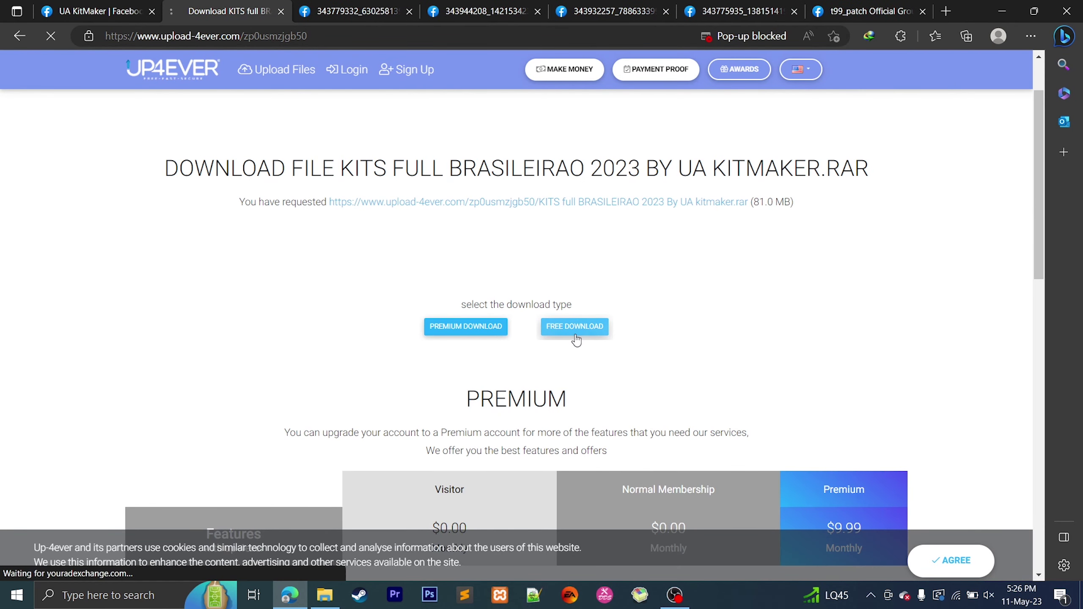
Start the "I'm not a robot" check below the file details, closing the advertising tab that opens
scroll(476, 294, "down", 3)
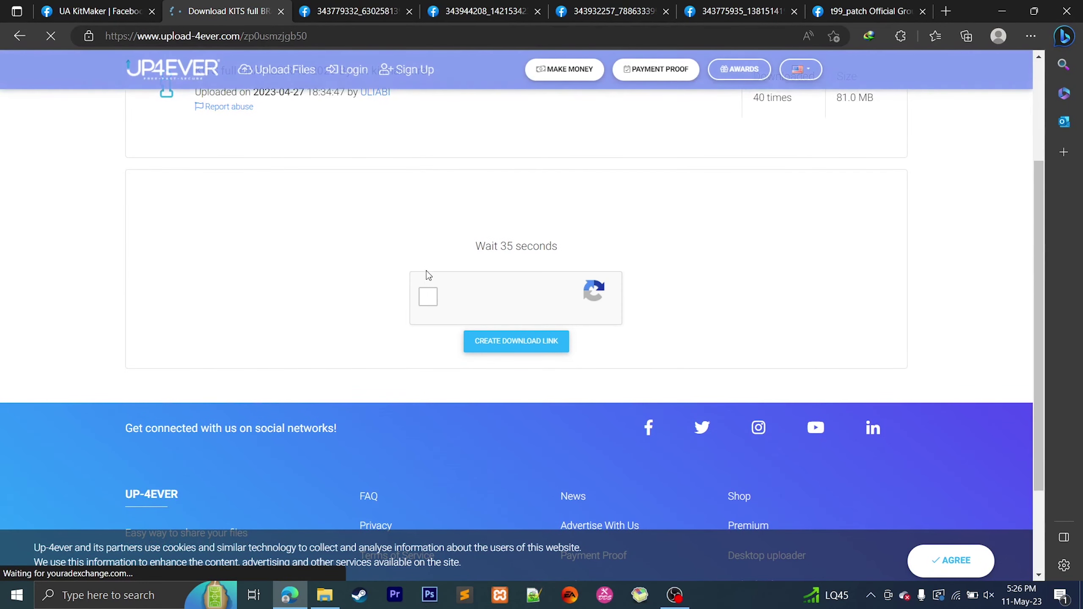
left_click(444, 300)
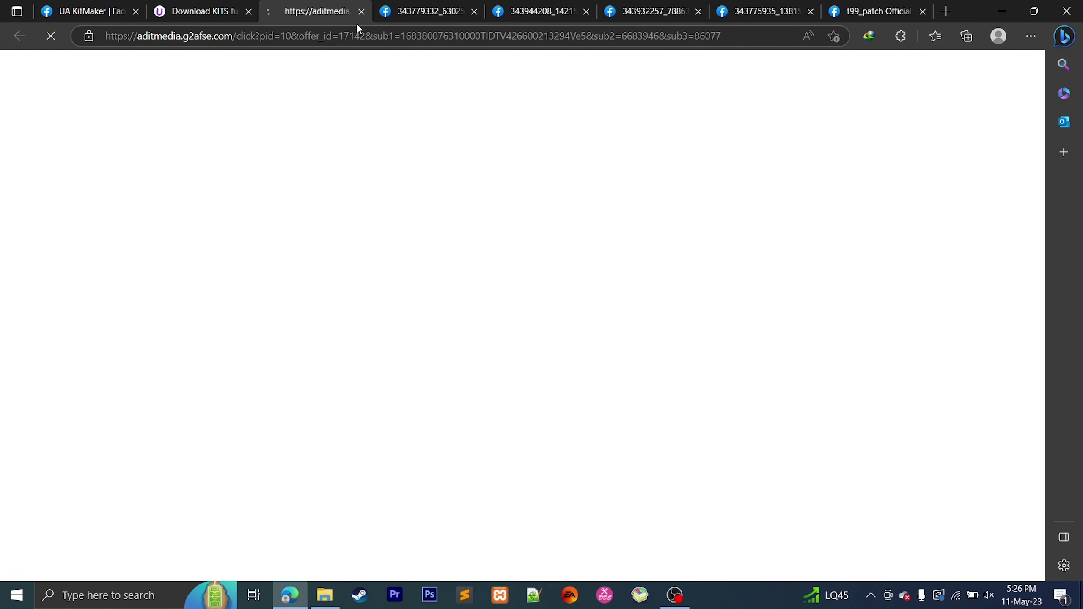
left_click(361, 11)
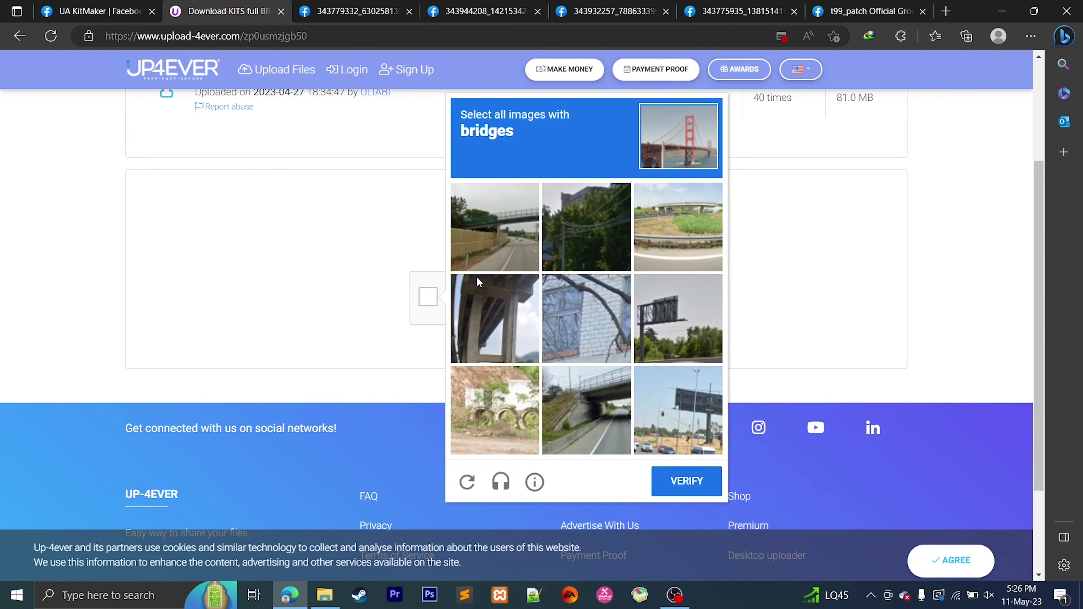
Try to select the road overpass image in the bridges challenge, closing each advertising tab that opens instead
left_click(590, 424)
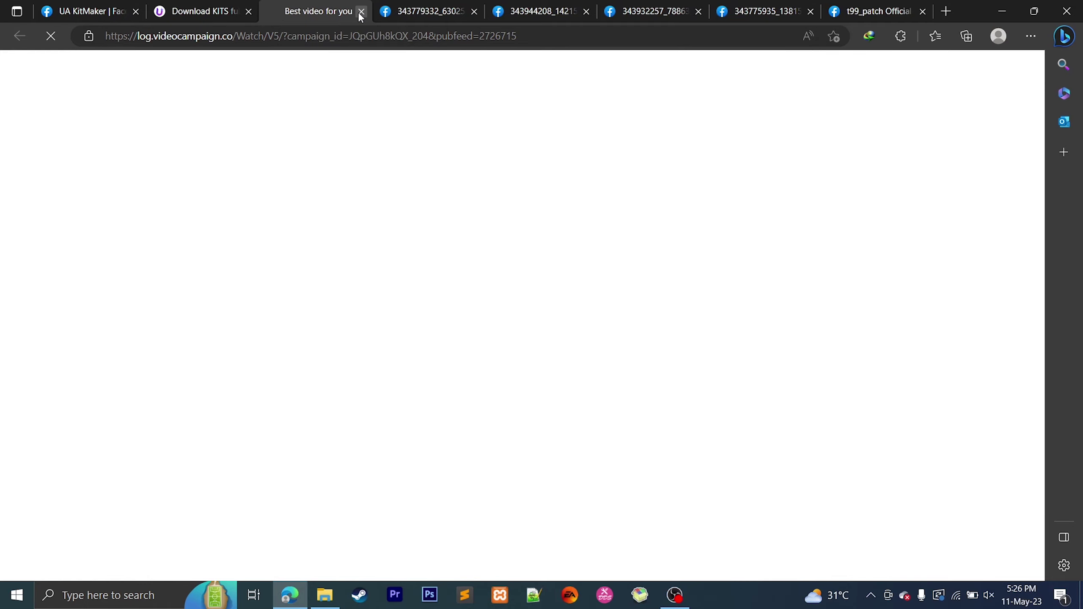
left_click(361, 12)
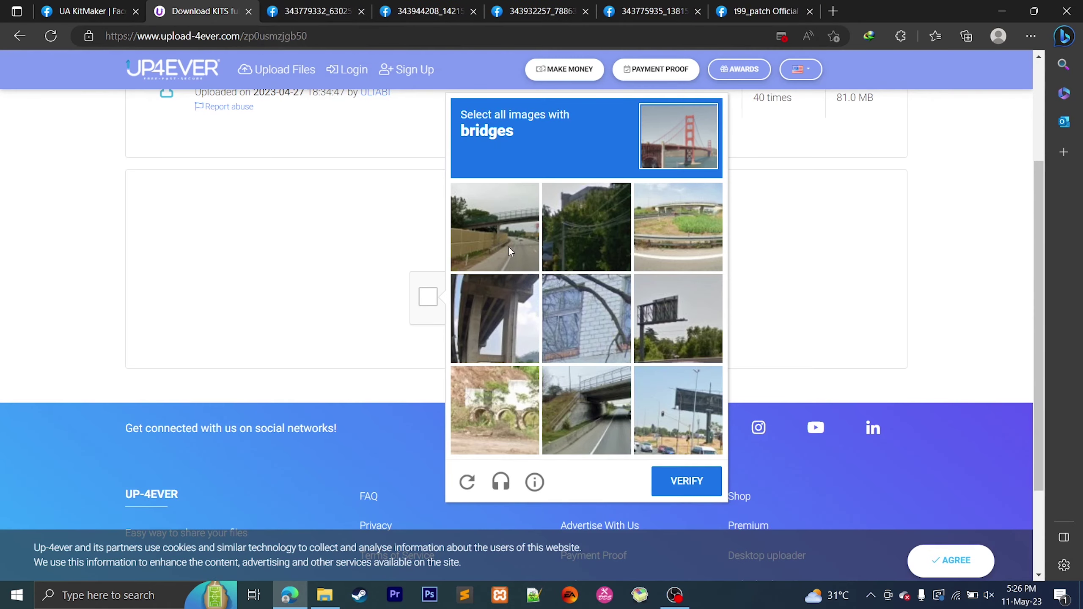
left_click(592, 410)
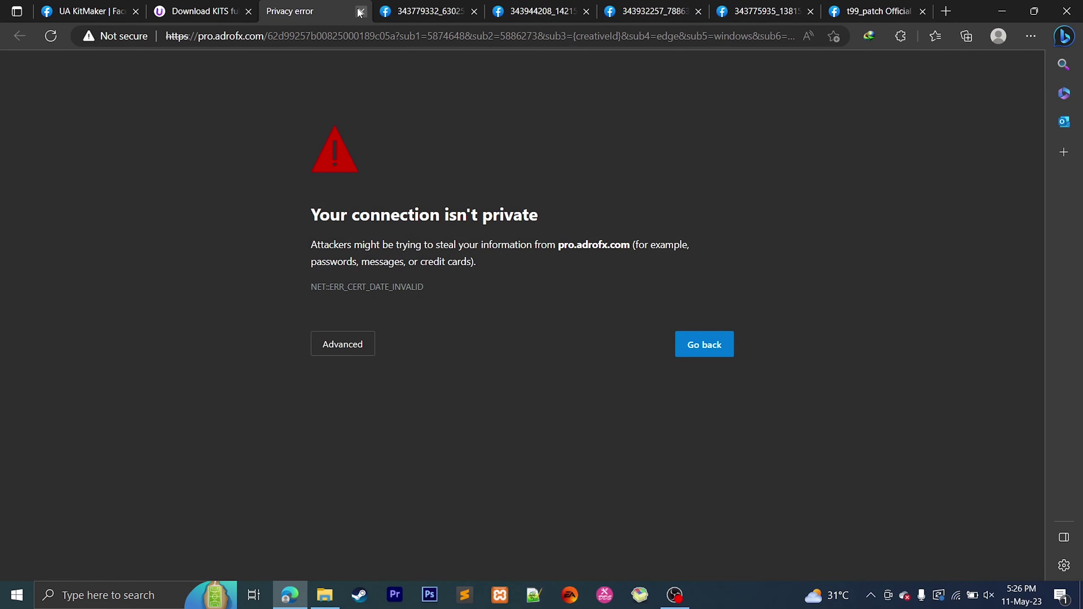
left_click(361, 11)
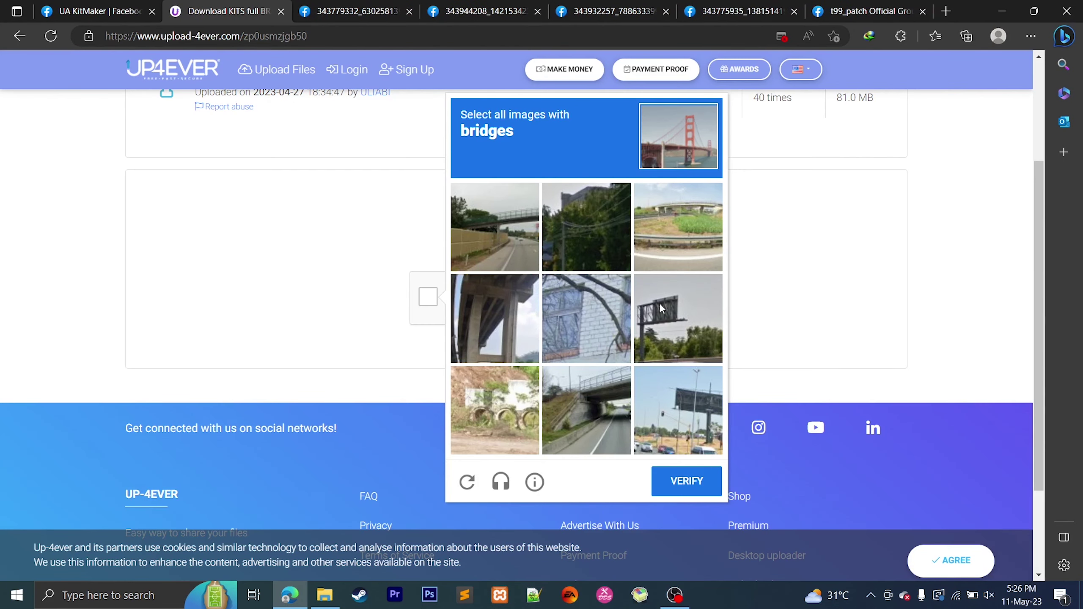
left_click(601, 402)
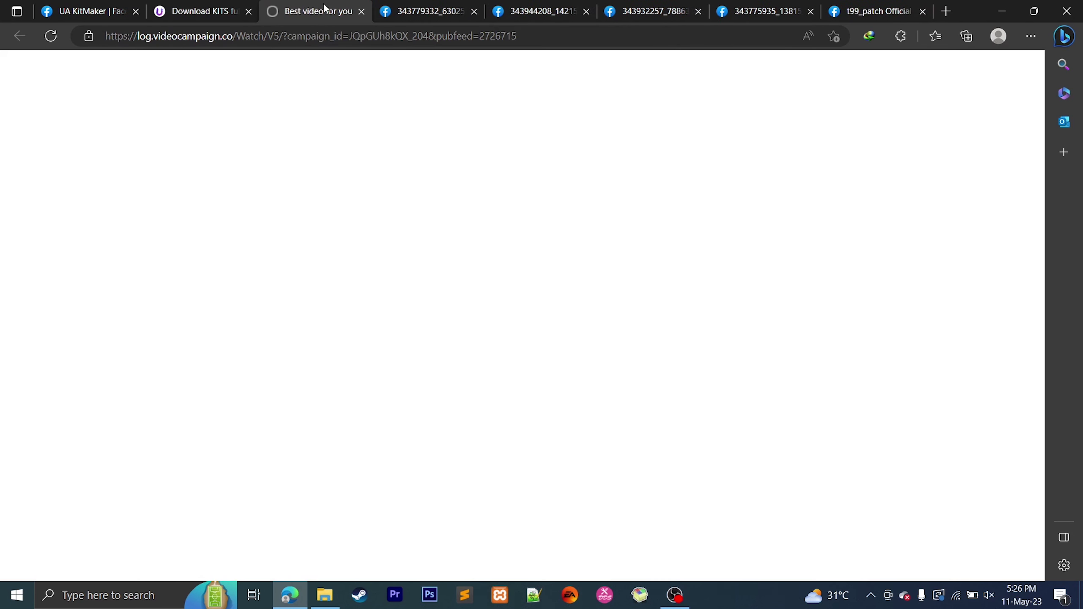
left_click(361, 17)
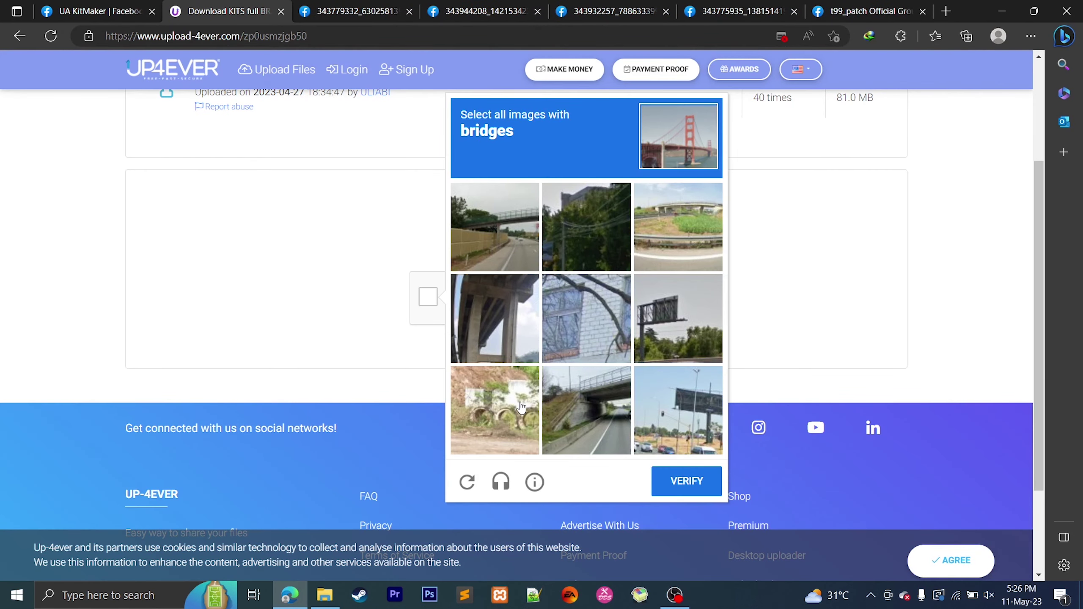
left_click(564, 414)
left_click(361, 14)
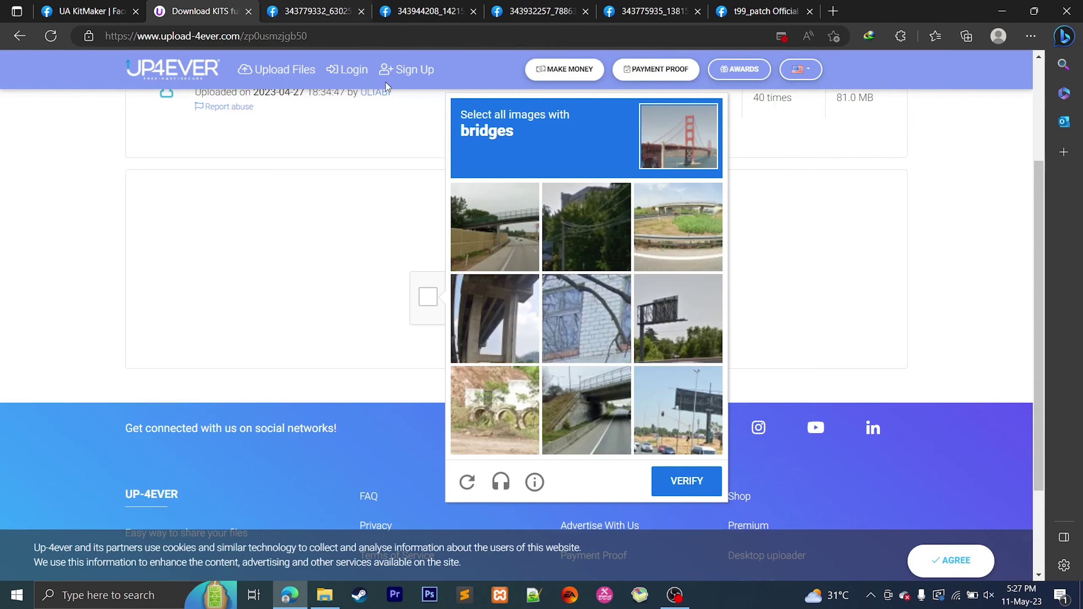
left_click(596, 403)
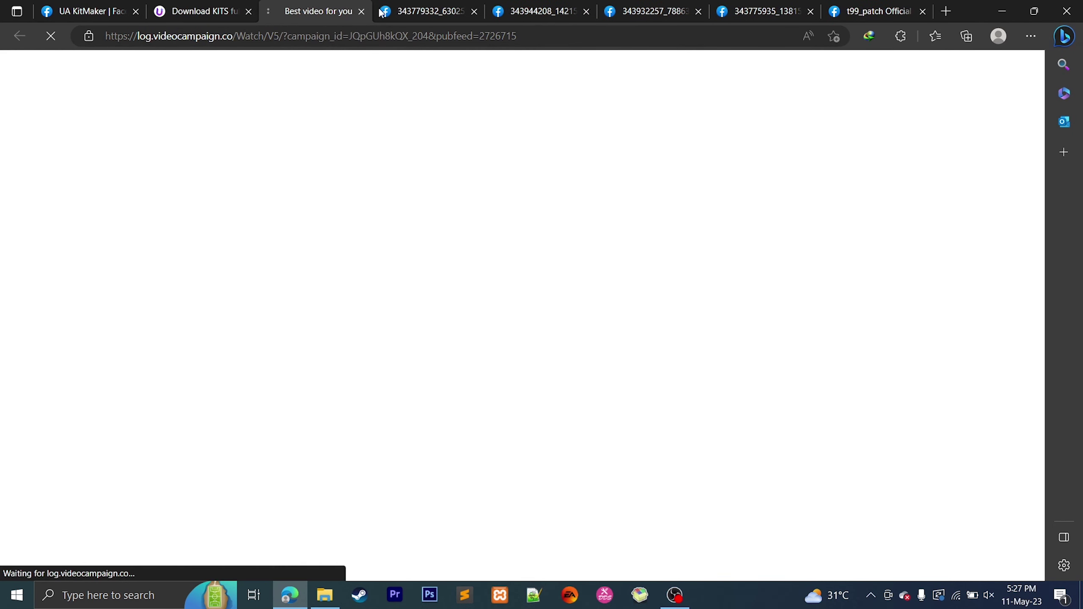
left_click(361, 11)
Select the three images with bridges and verify the captcha, closing the advertising tab that interrupts it
left_click(578, 403)
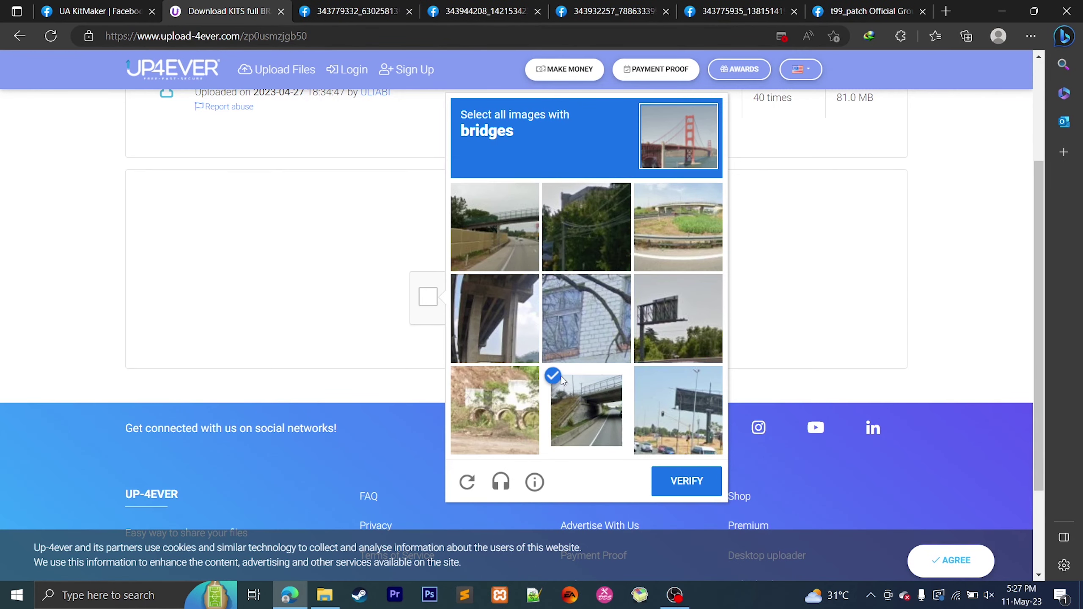
left_click(502, 320)
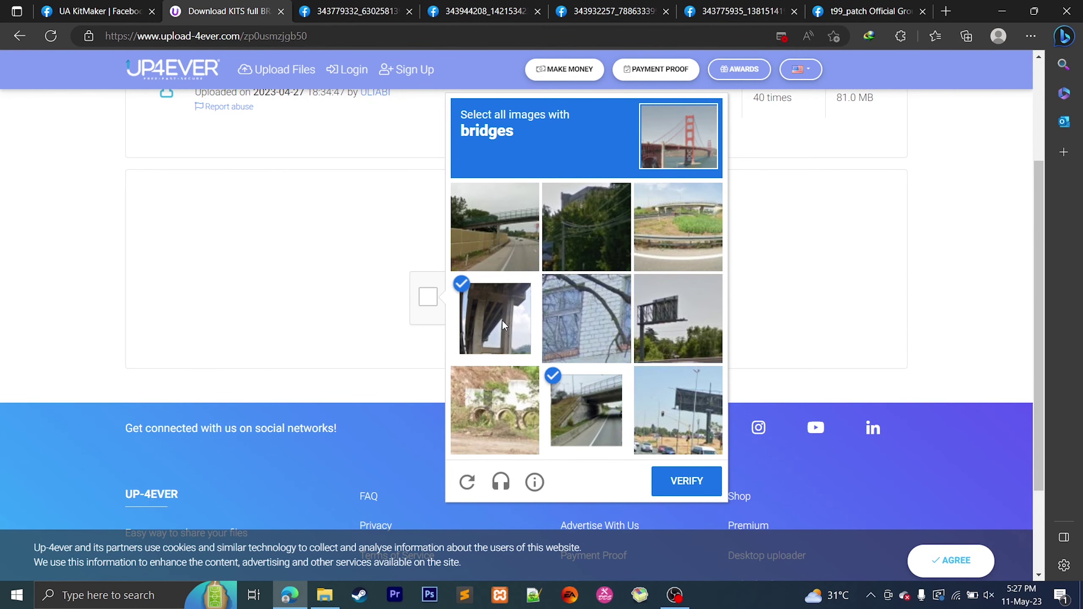
left_click(505, 234)
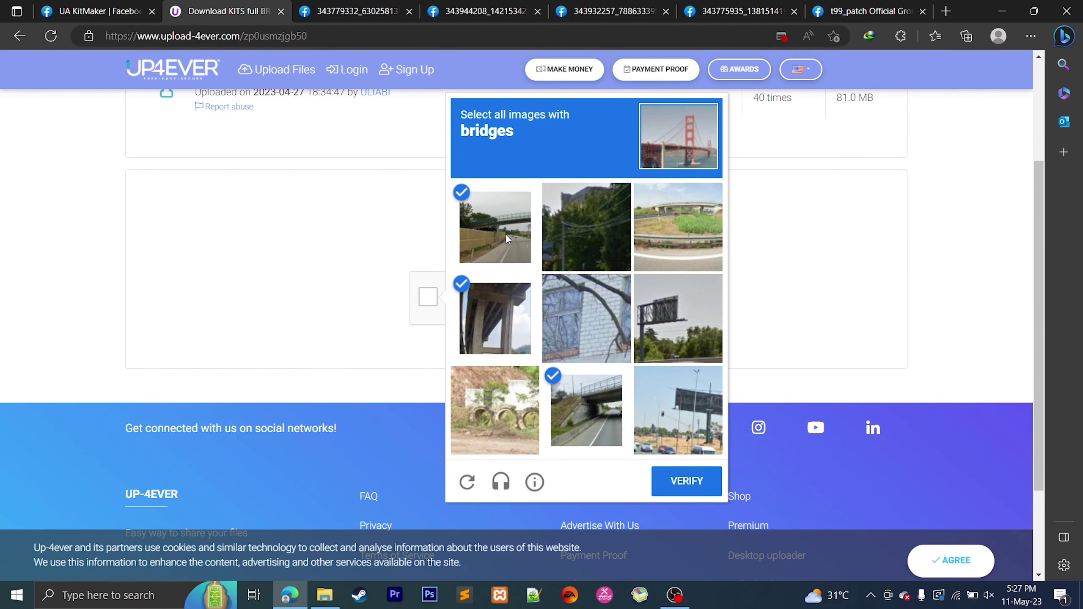
left_click(694, 479)
left_click(359, 13)
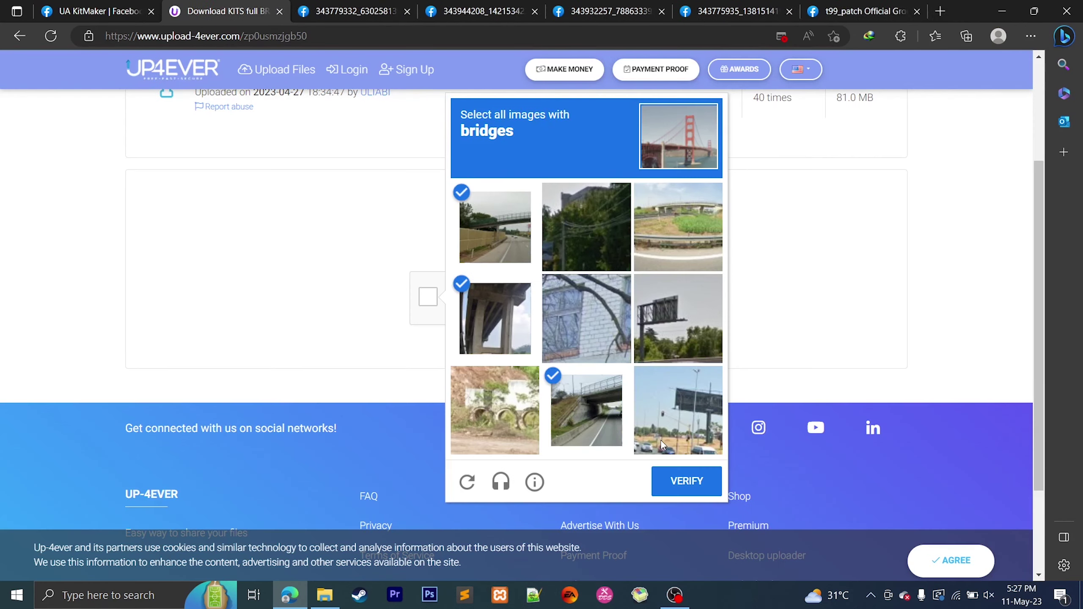
left_click(684, 488)
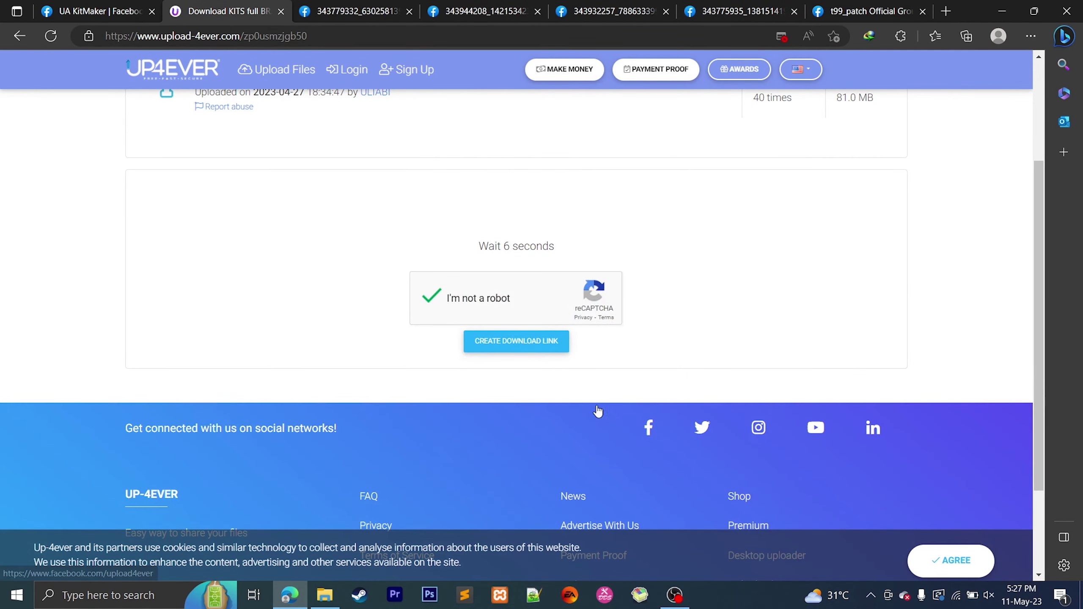
Create the download link once the countdown ends, closing the advertising tab that opens during the wait
left_click(420, 355)
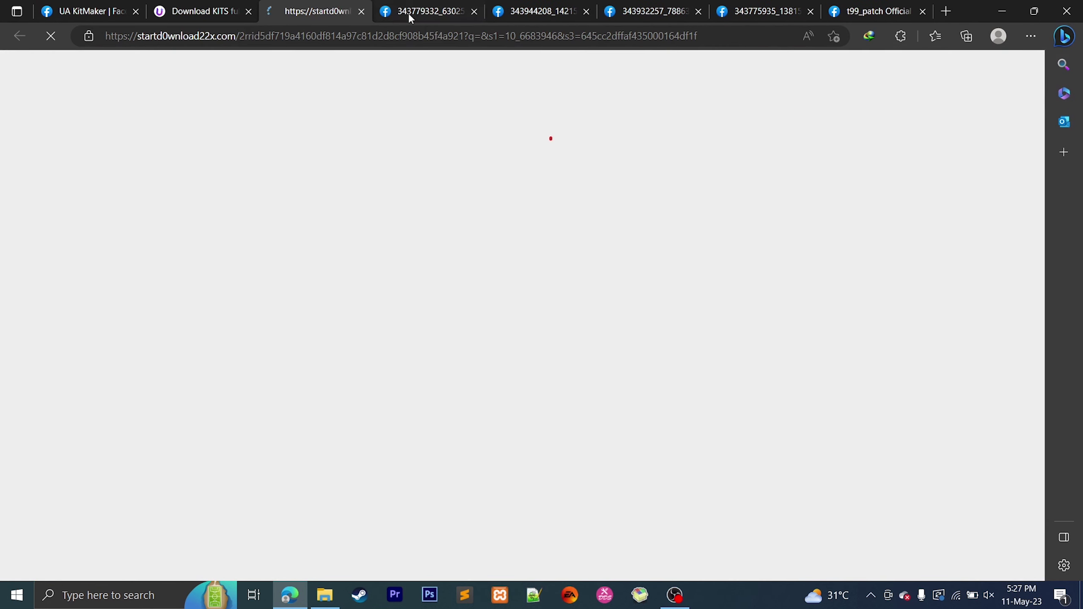
left_click(360, 17)
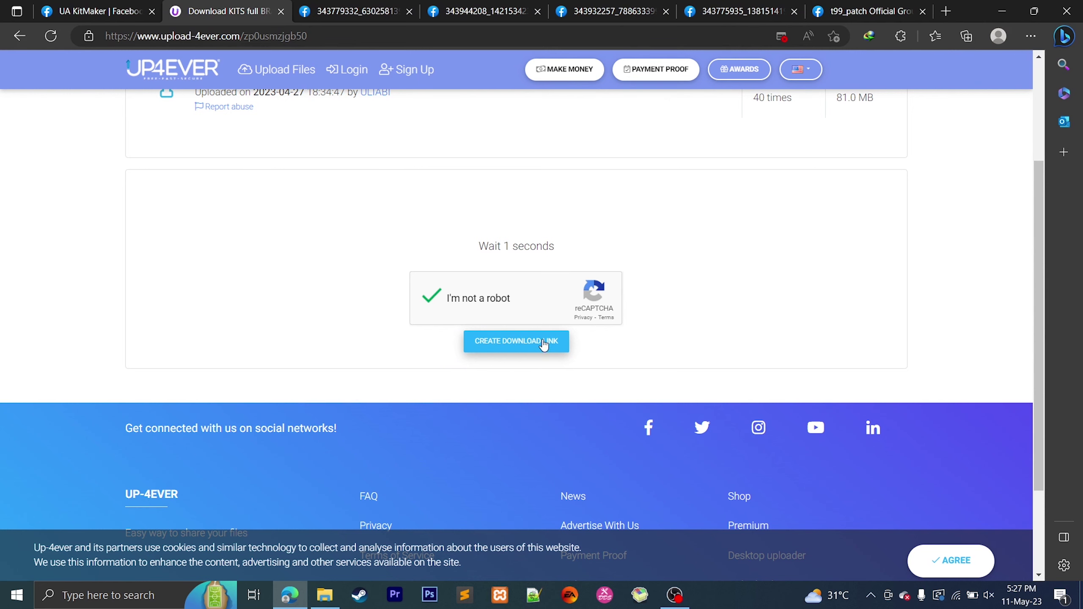
left_click(524, 344)
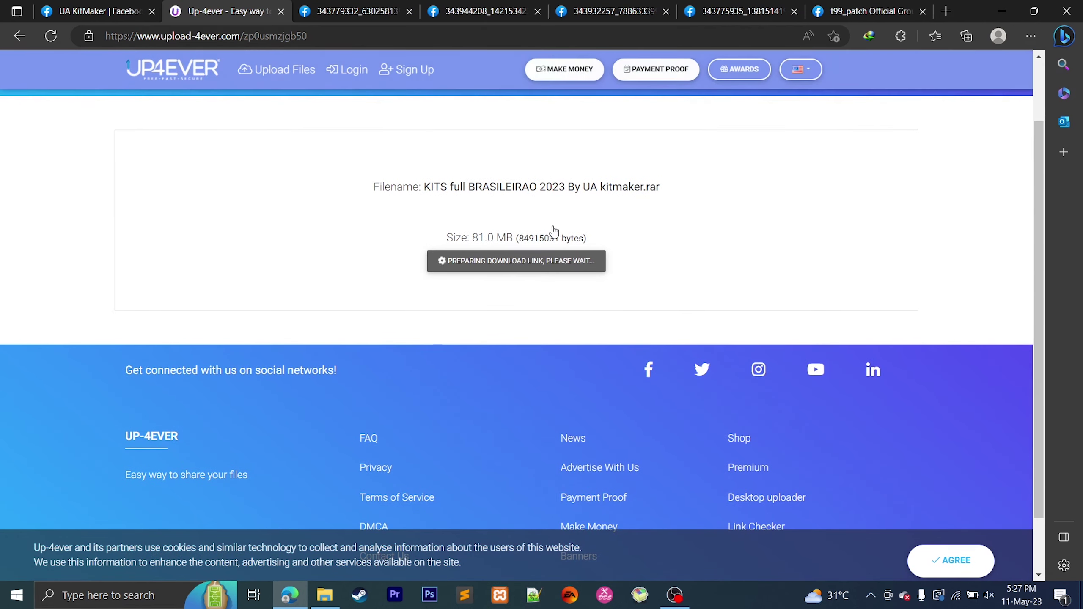
Request the file from the prepared download link, closing the advertising tabs and dismissing the ad overlay
left_click(286, 210)
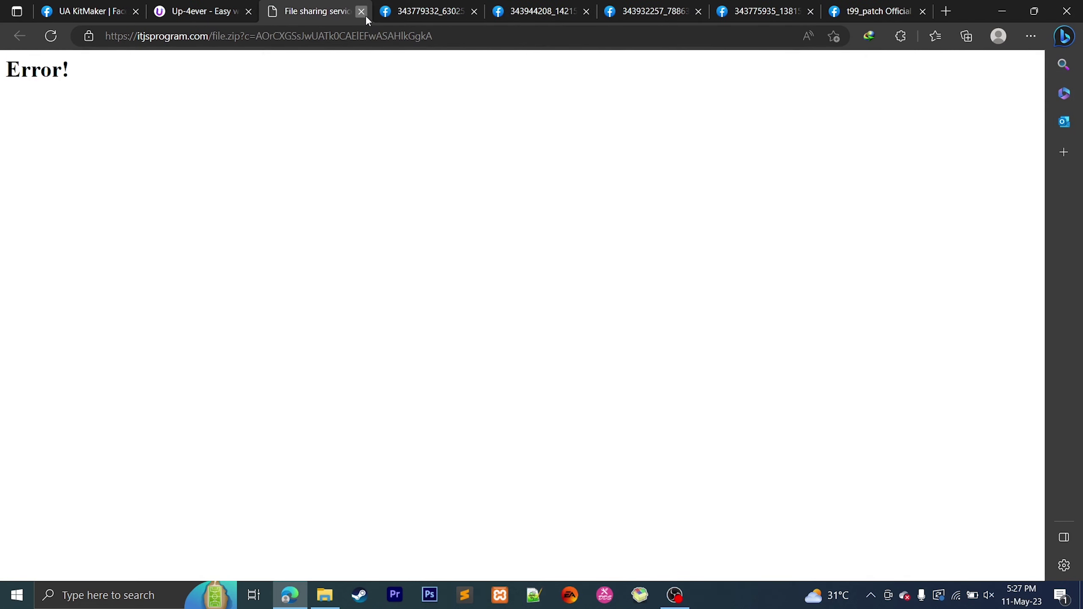
left_click(365, 15)
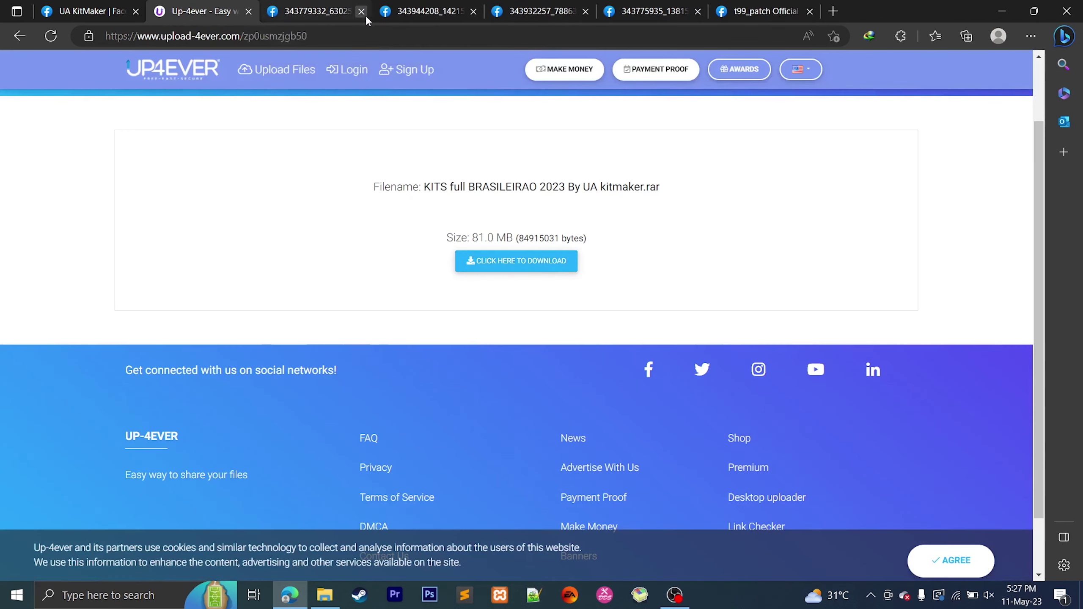
left_click(520, 271)
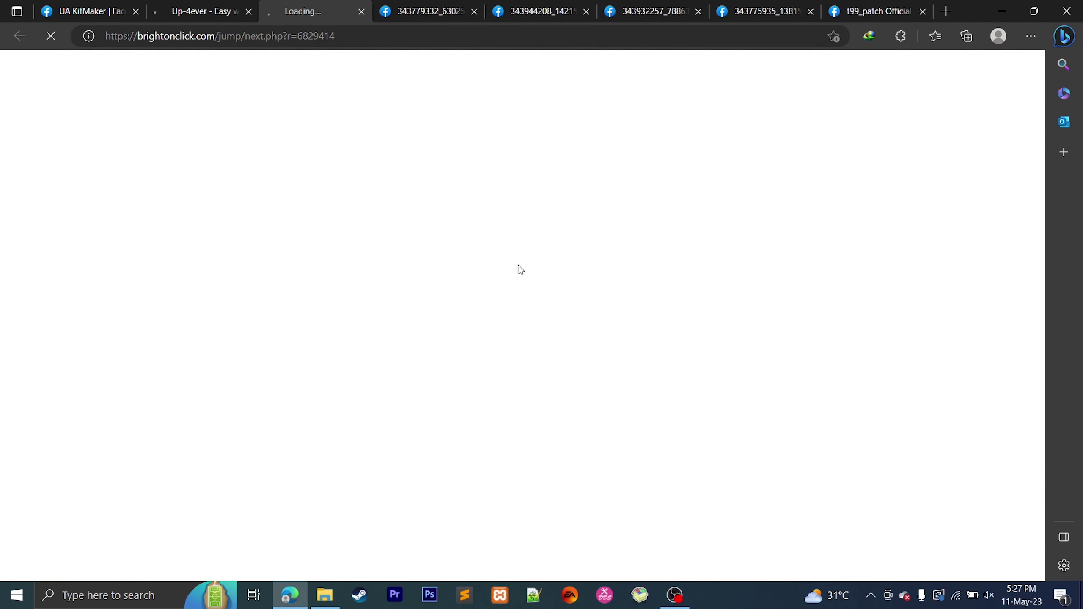
left_click(365, 13)
left_click(488, 264)
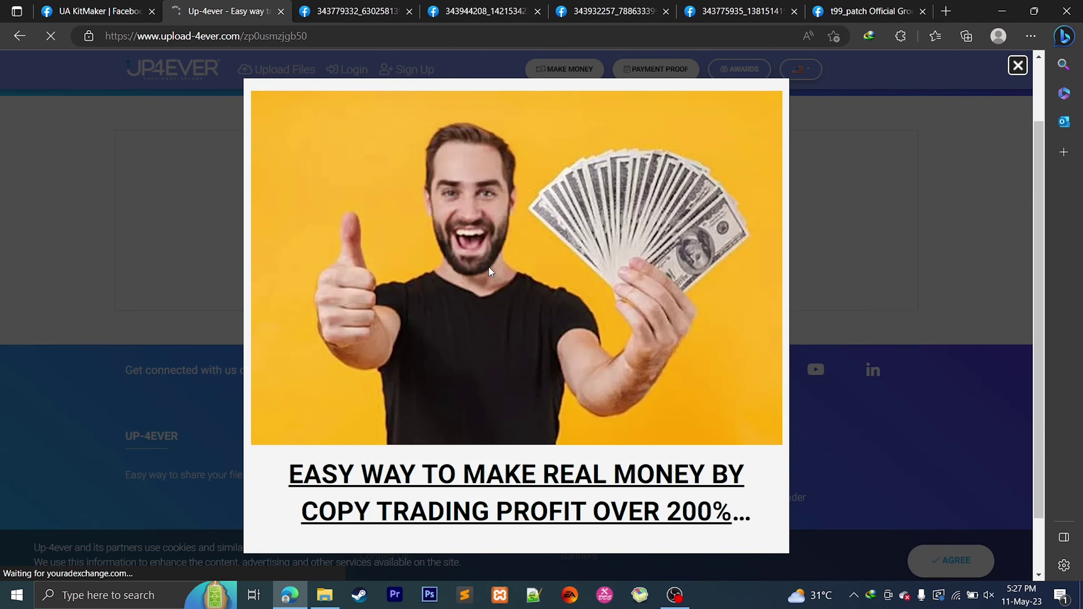
left_click(1018, 65)
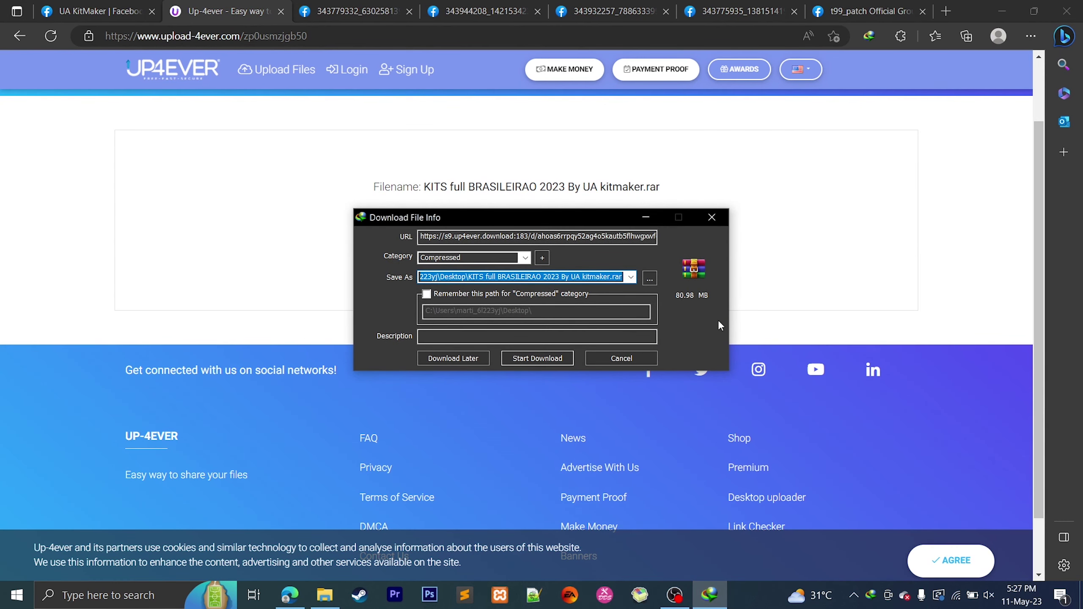
Review the save path in the Download File Info dialog and start downloading the archive to the Desktop
left_click(600, 277)
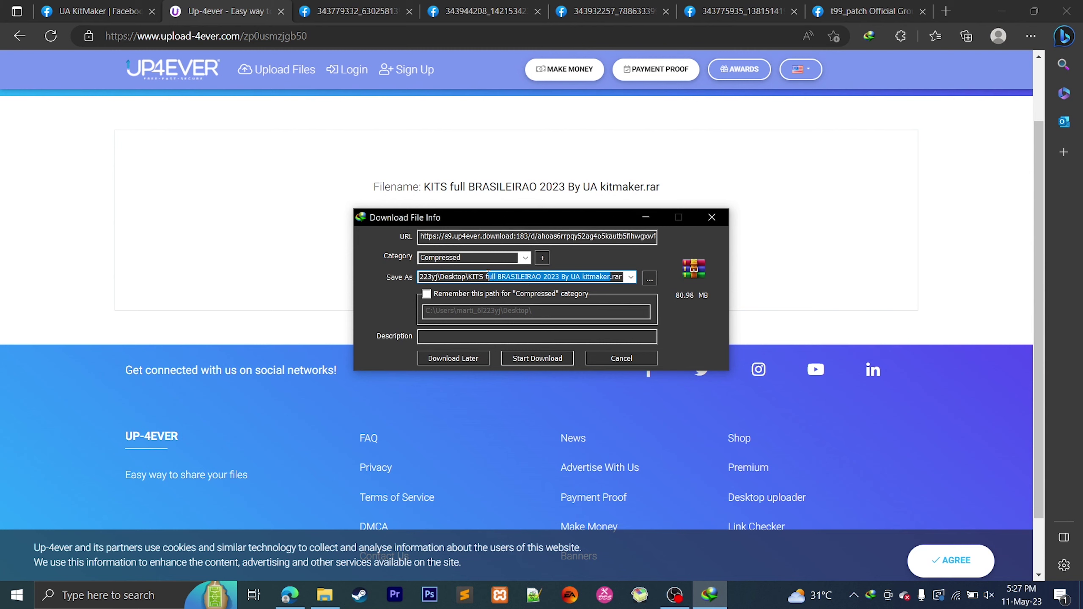
left_click_drag(567, 269, 539, 287)
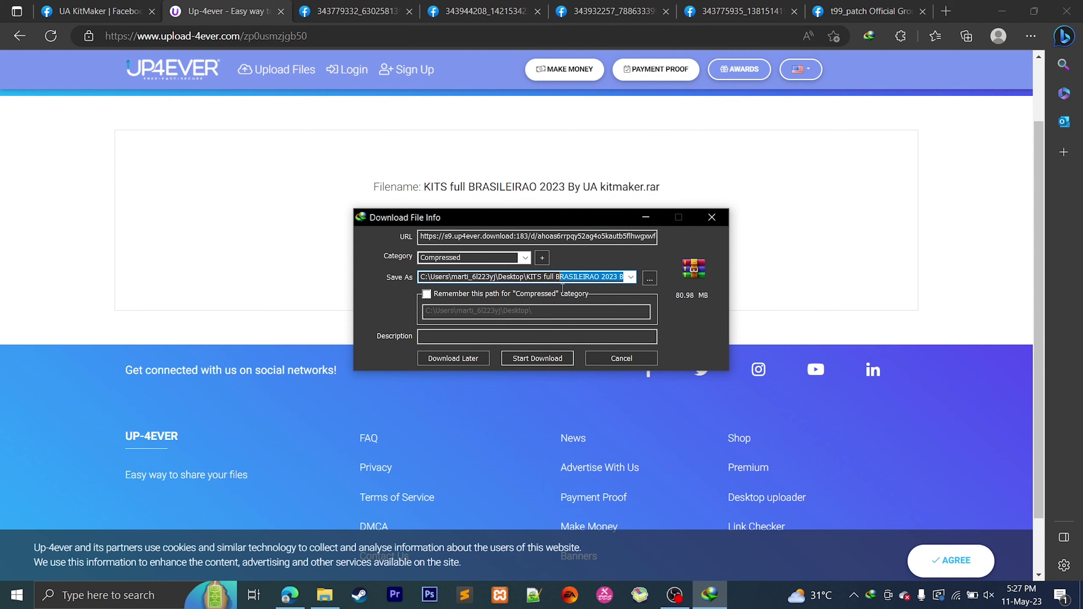
left_click(548, 358)
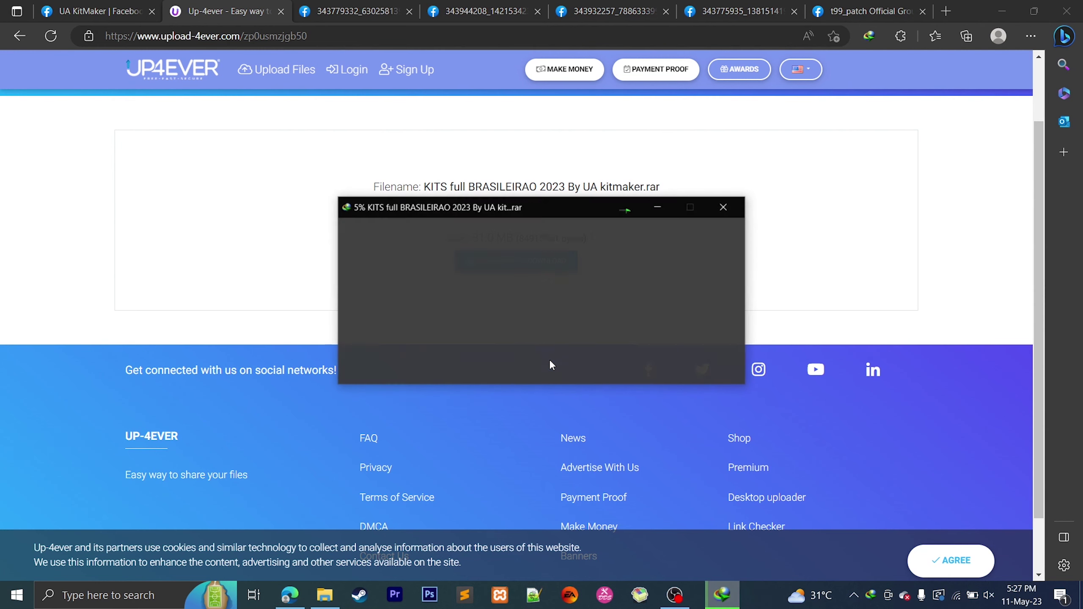
Close the Up-4ever page and uncover the desktop, minimizing the browser and moving the download progress window aside
left_click(280, 11)
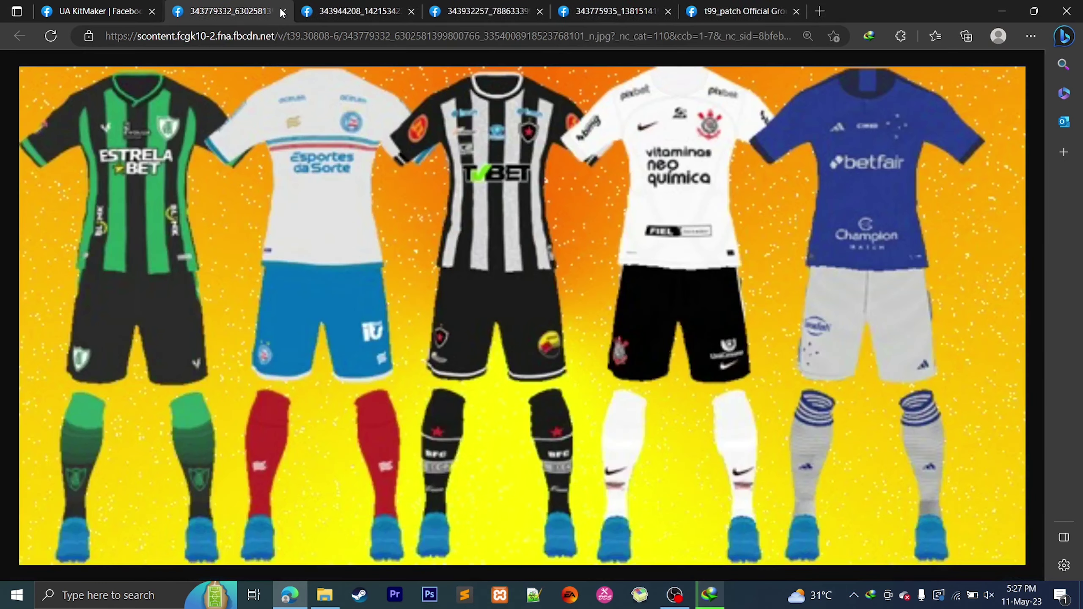
left_click(1003, 9)
left_click(999, 7)
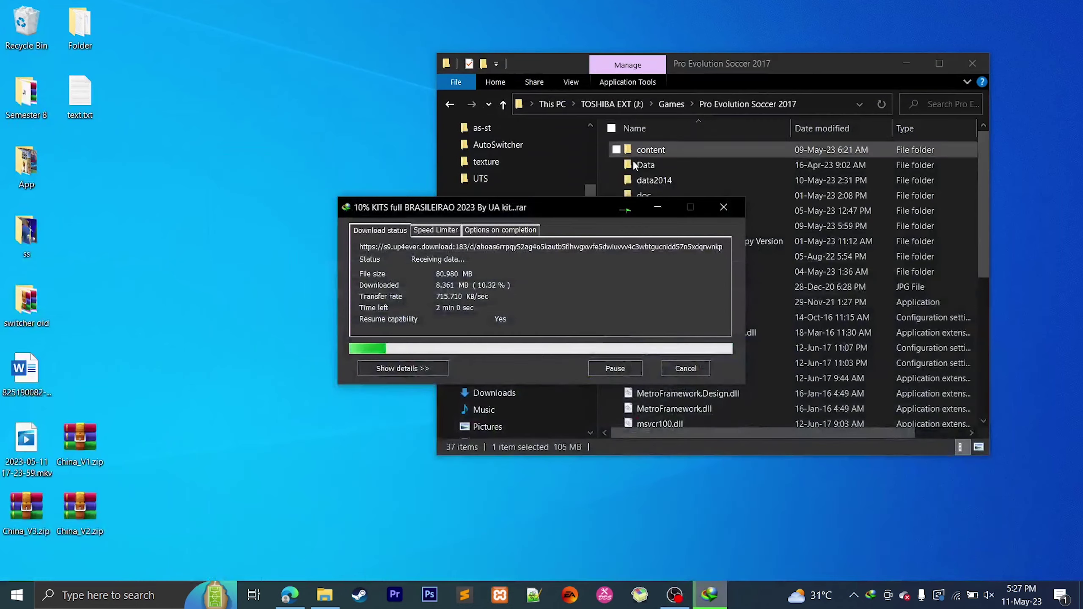
left_click_drag(552, 204, 414, 222)
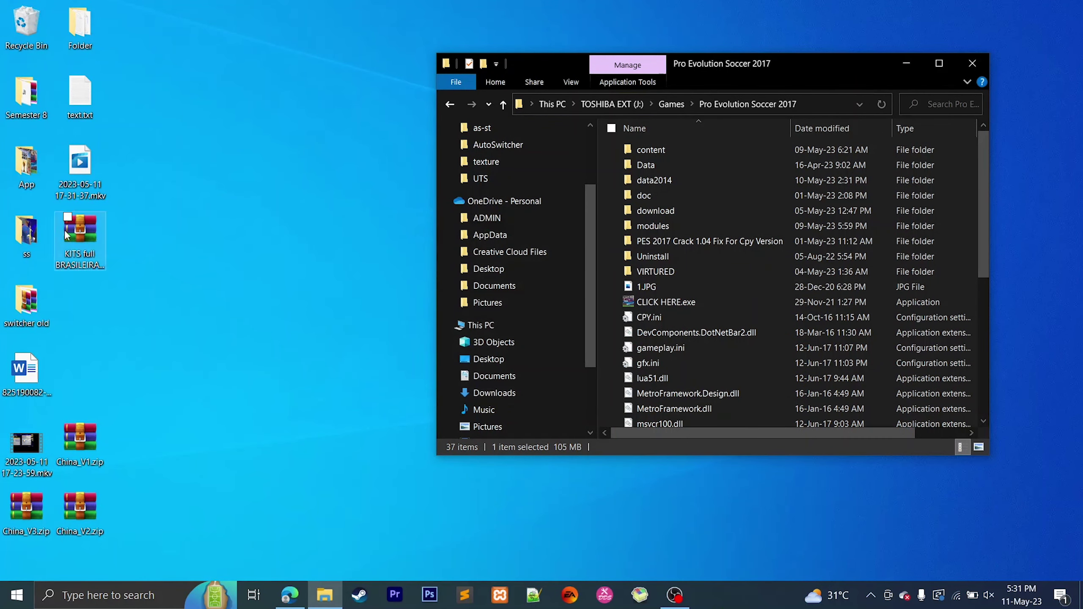
Open the downloaded BRASILEIRAO 2023 kits archive, examine its nested folders down to the numbered team folders, and return to the archive root
double_click(79, 241)
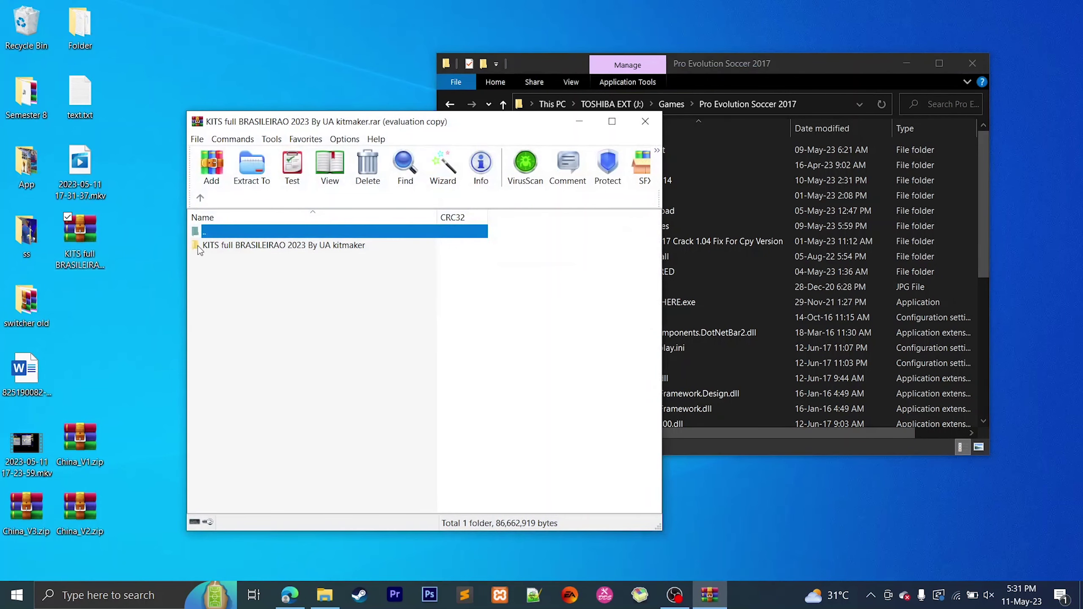
double_click(230, 250)
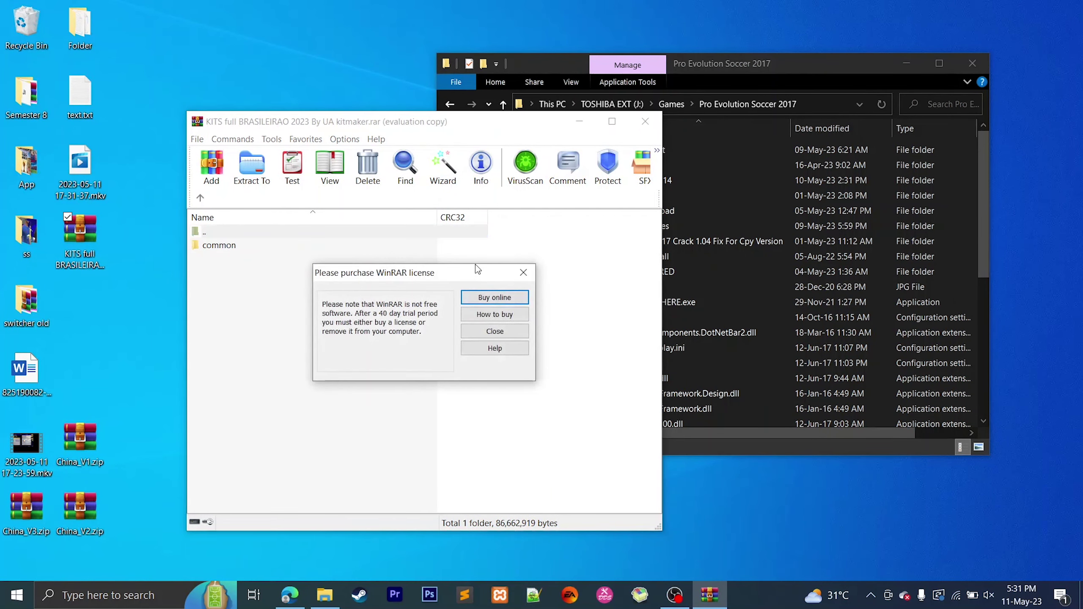
left_click(523, 272)
double_click(307, 242)
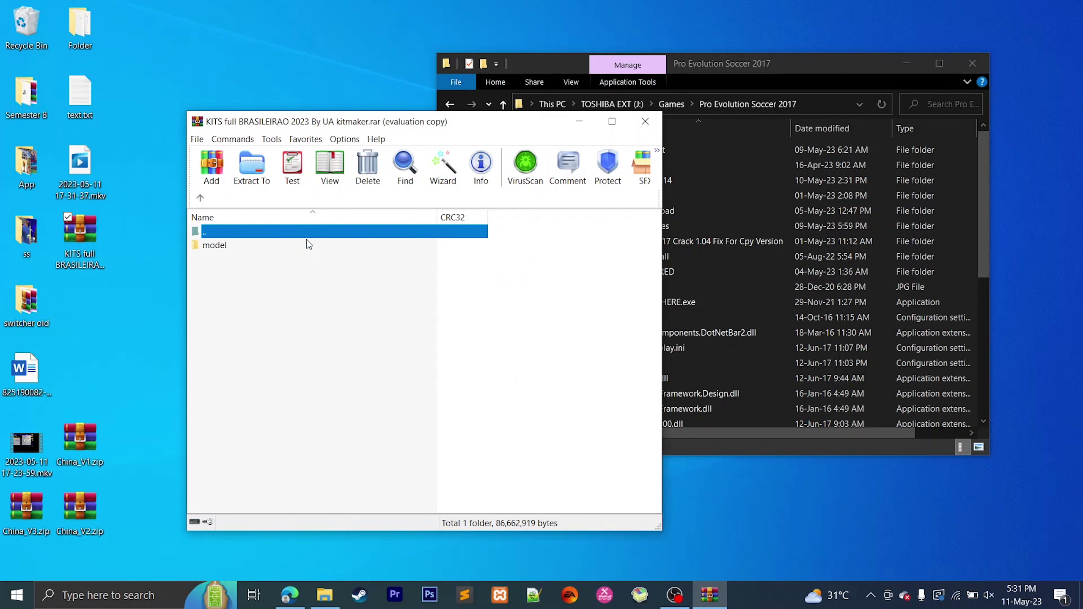
double_click(307, 245)
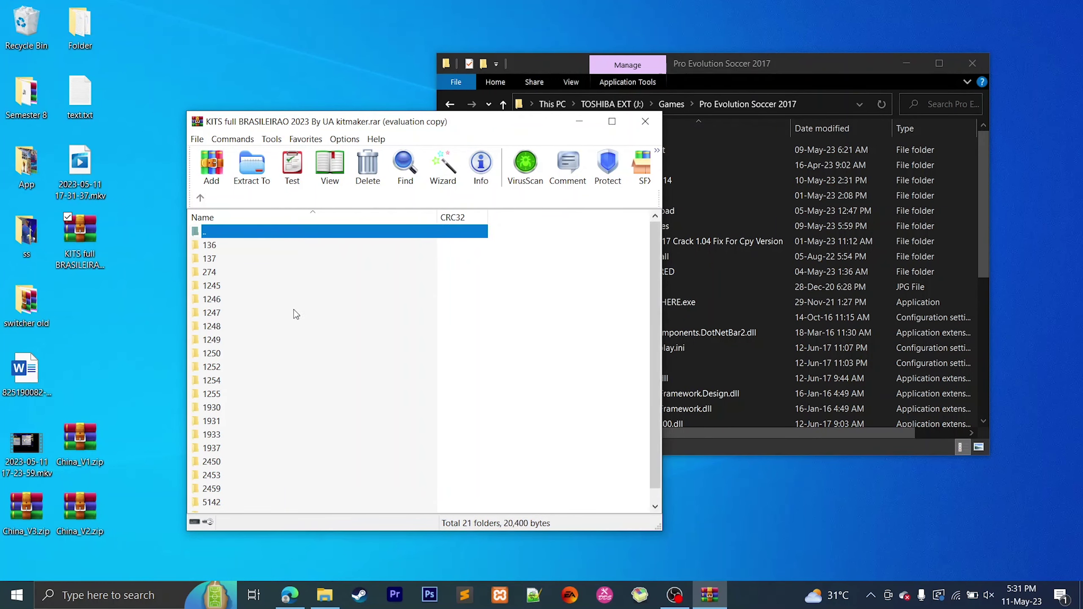
double_click(217, 232)
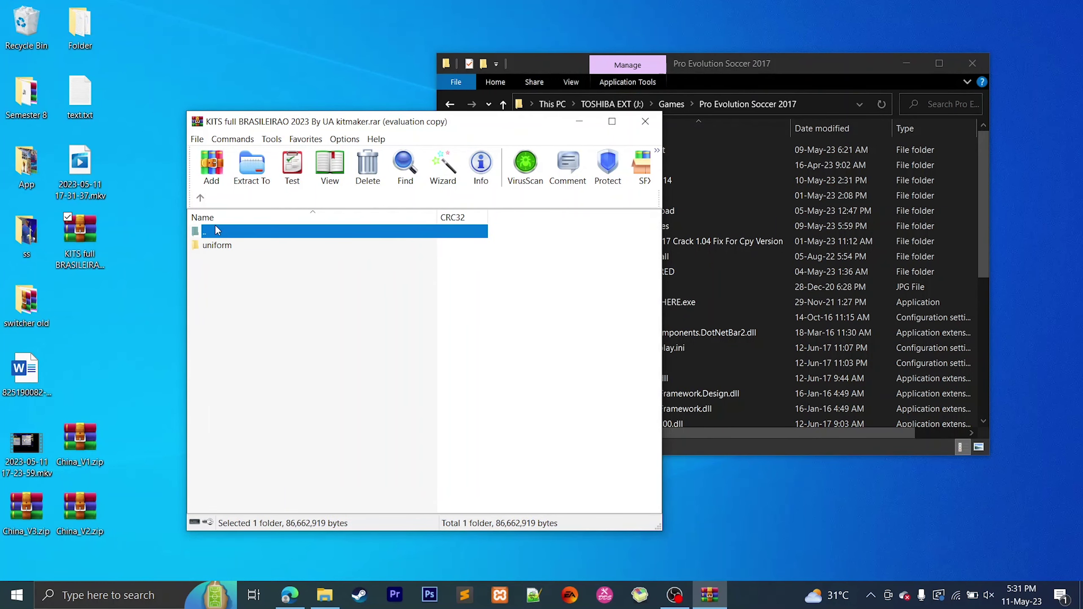
double_click(218, 232)
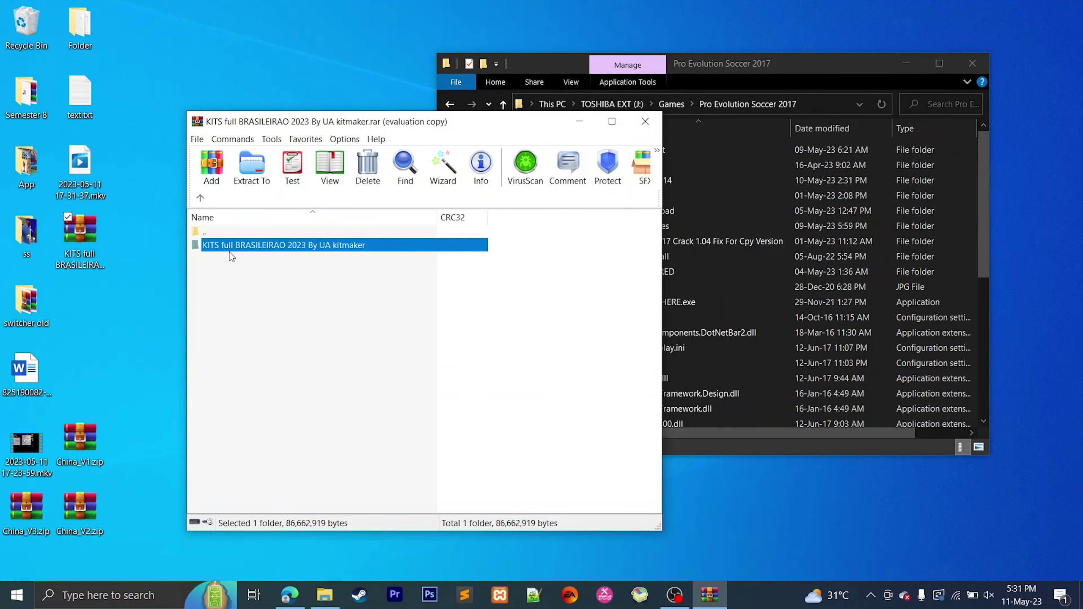
Extract the "KITS full BRASILEIRAO 2023 By UA kitmaker" folder to the desktop and delete the downloaded archive
left_click_drag(337, 254, 233, 273)
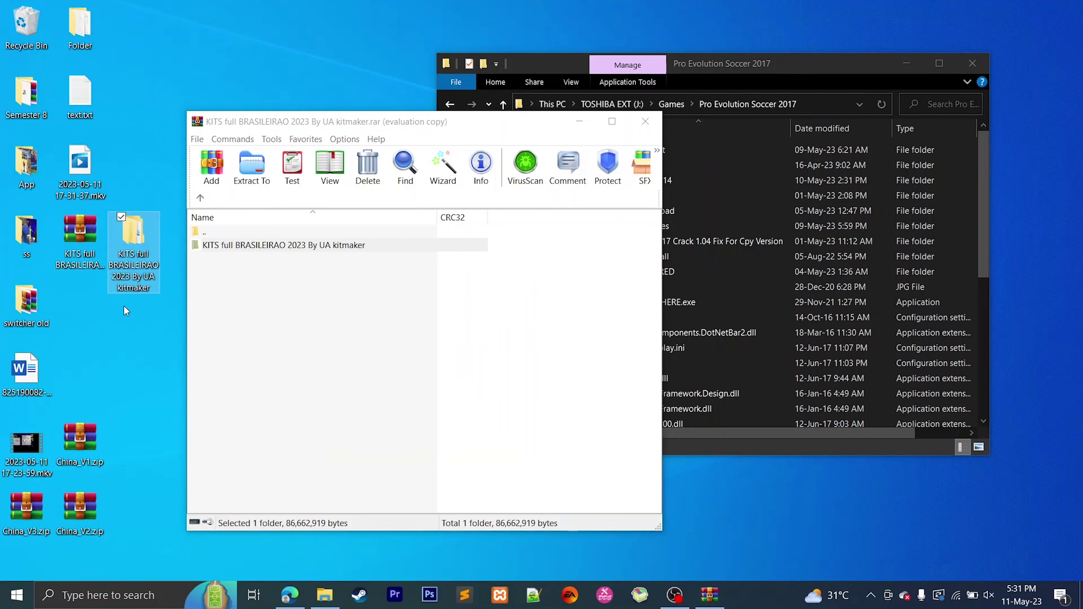
left_click(645, 122)
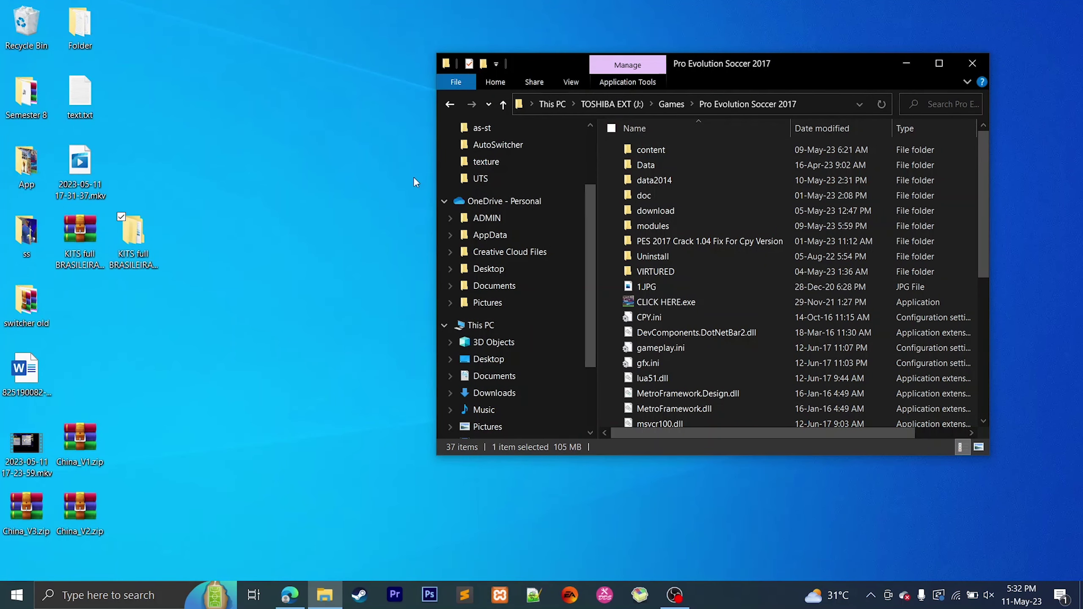
right_click(78, 242)
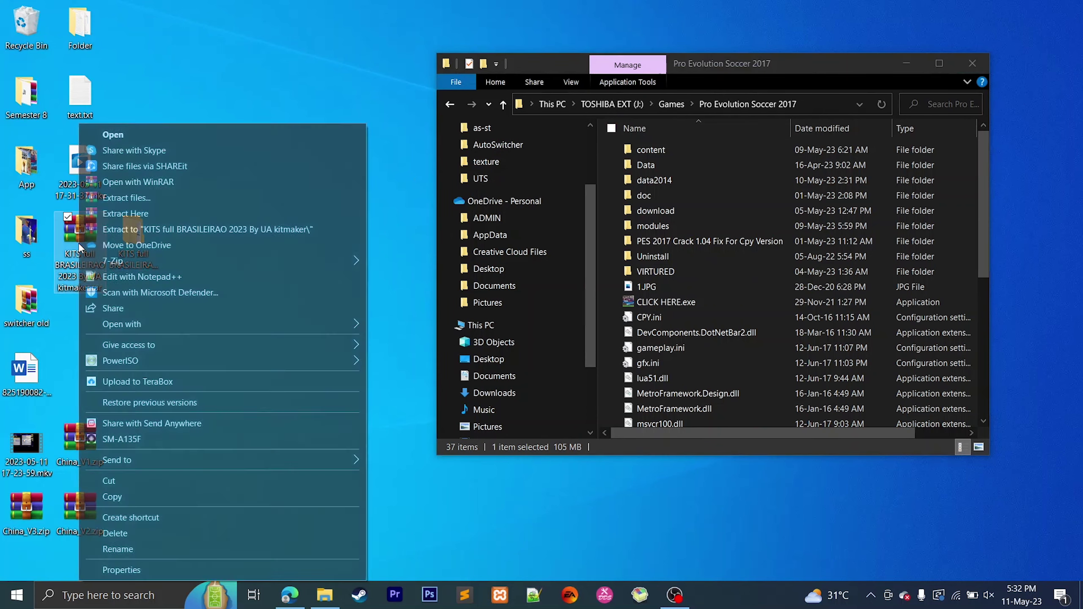
left_click(135, 537)
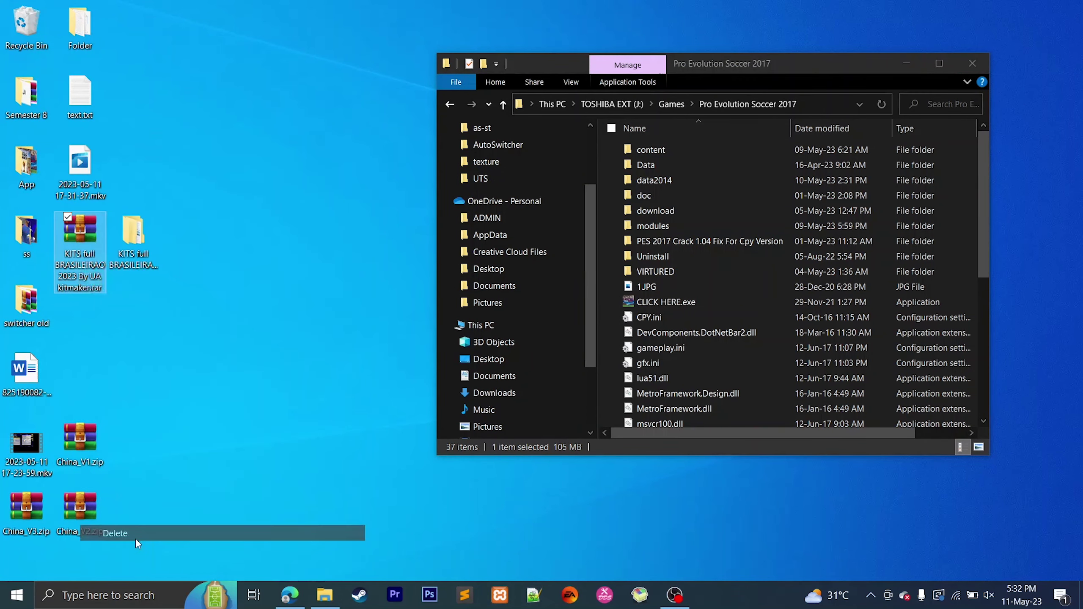
Rename the extracted kits folder on the desktop as "Kitp Brazil 2023"
right_click(137, 239)
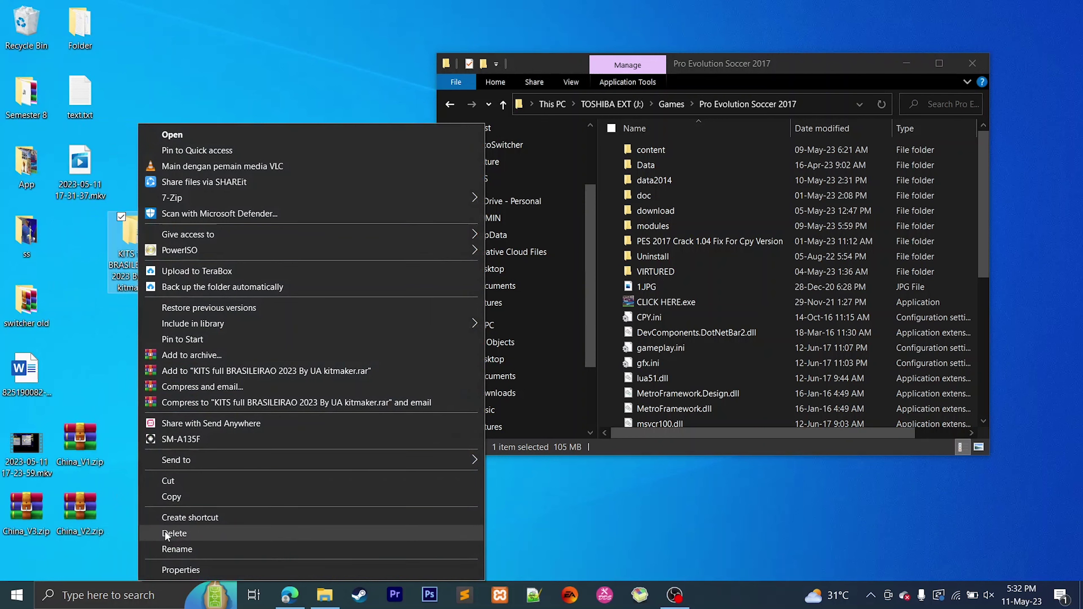
left_click(175, 549)
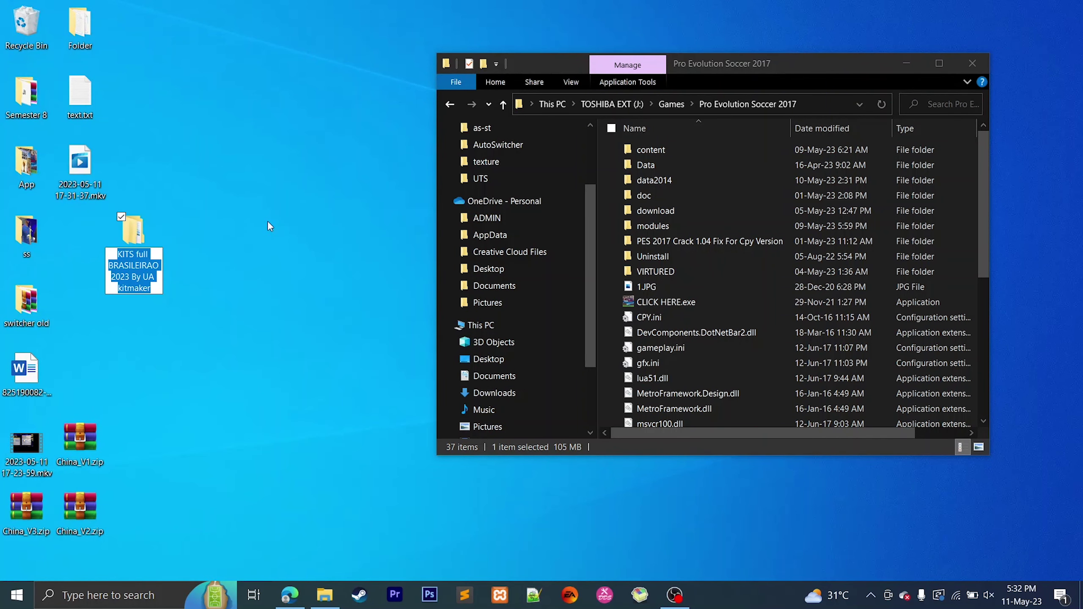
type("kit ")
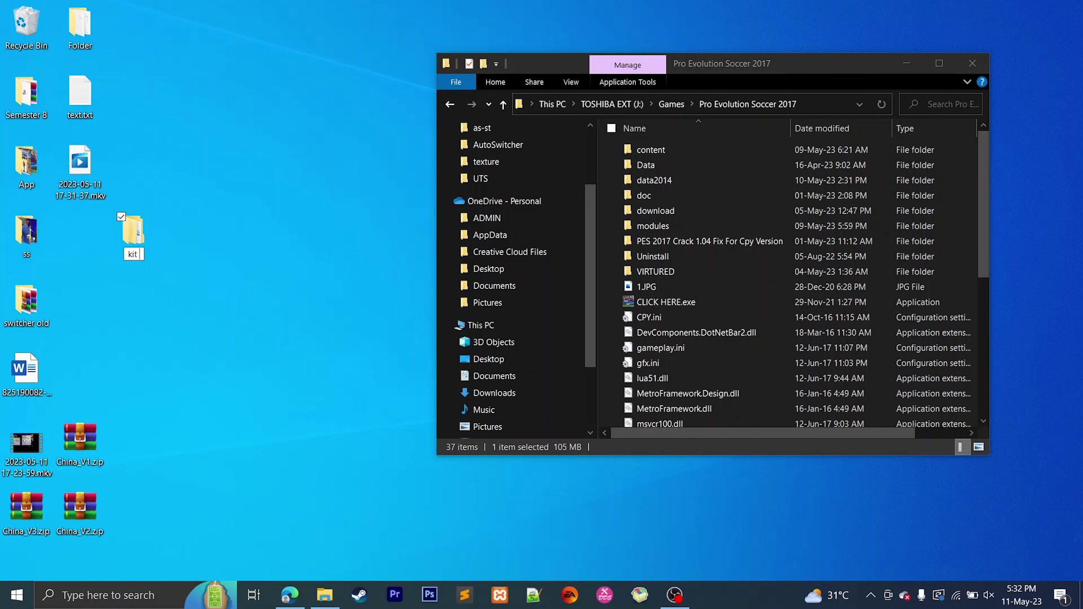
type("Brazil 2023")
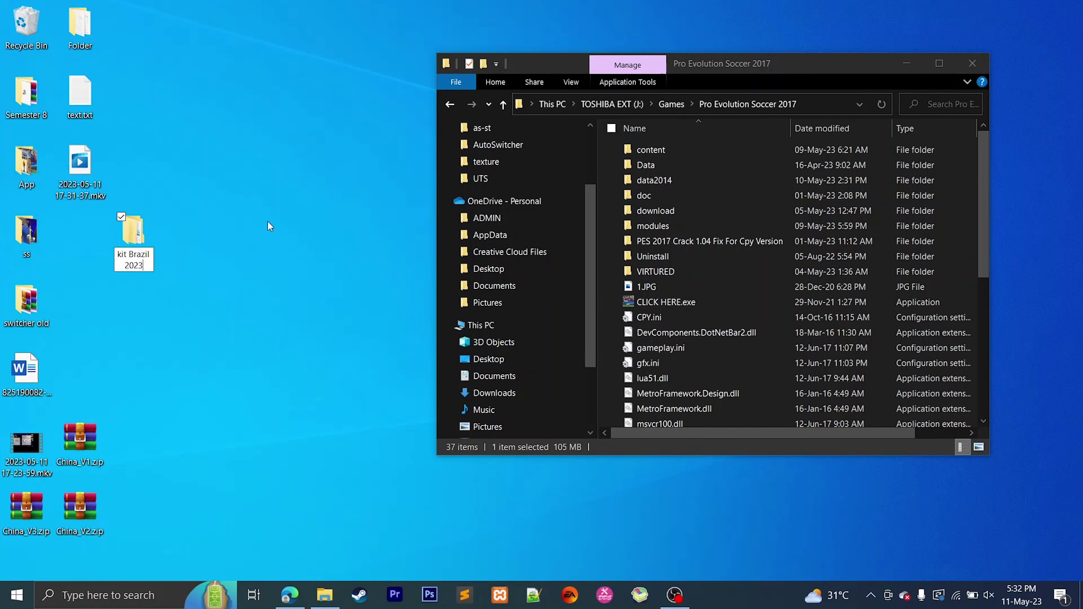
key("Left")
key("Left")
key("Left")
key("Left")
key("Left")
key("Left")
key("Left")
key("Left")
key("Left")
key("Left")
key("Left")
key("Left")
type("pack")
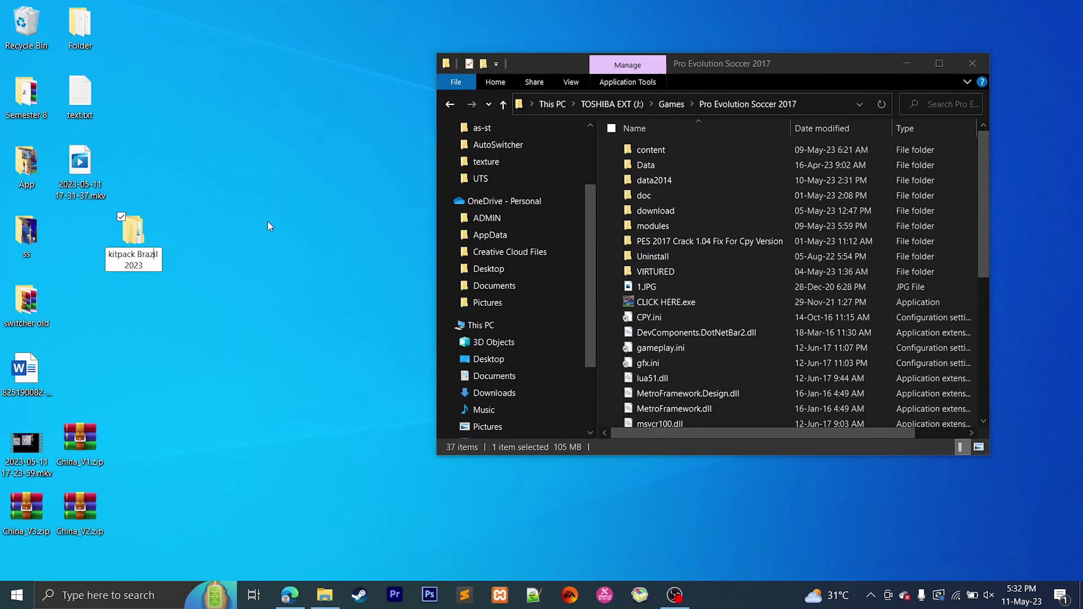
key("shift+Home")
type("Kit")
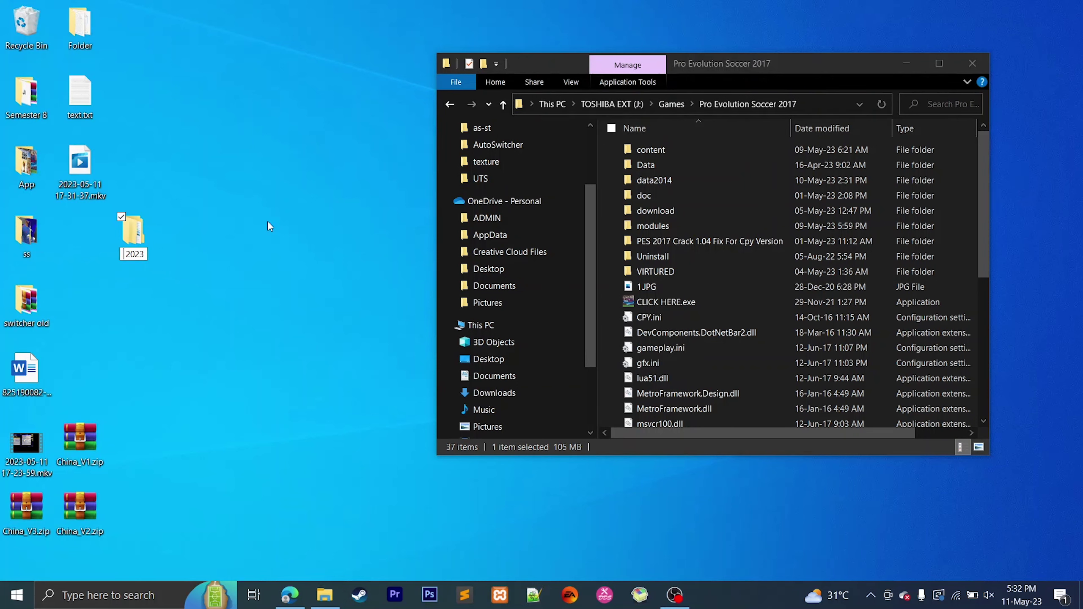
type("p Braz ")
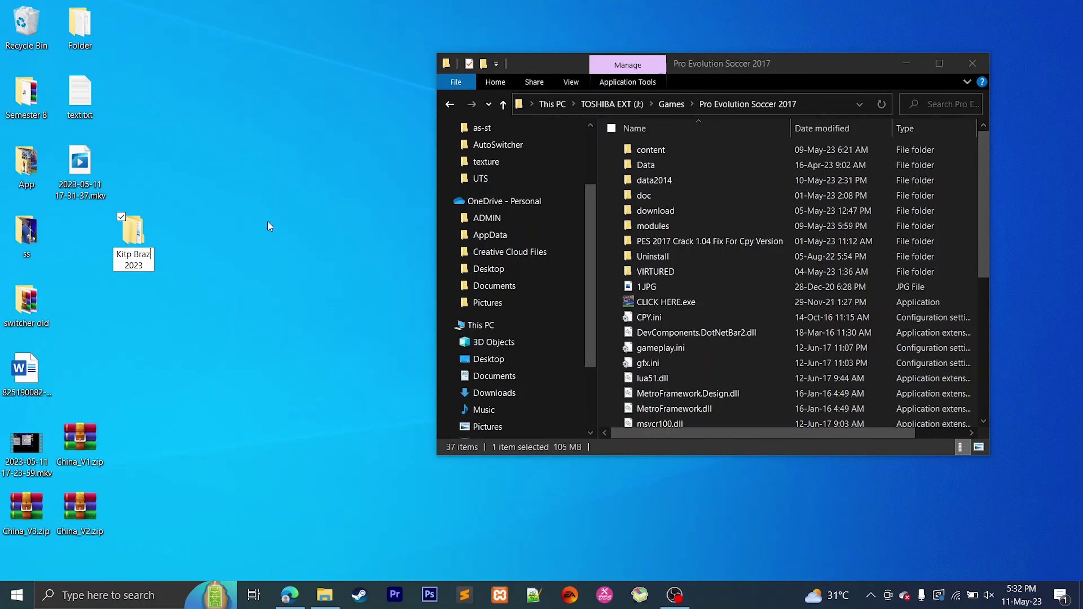
type("il")
key("Return")
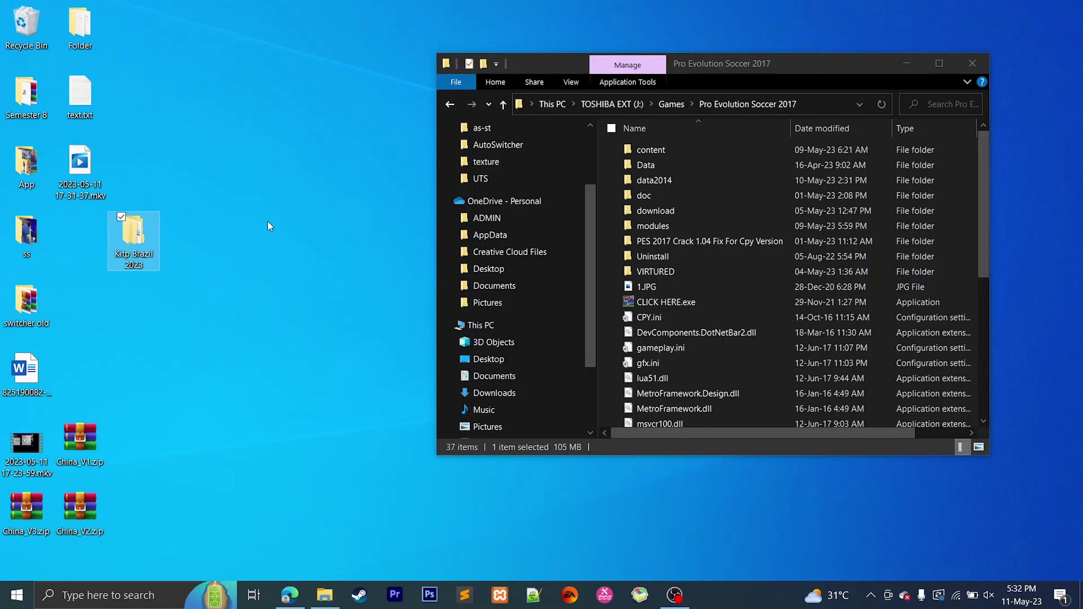
Launch CRI Packed File Maker, allow it to make changes to the device, and reposition its window
key("super+s")
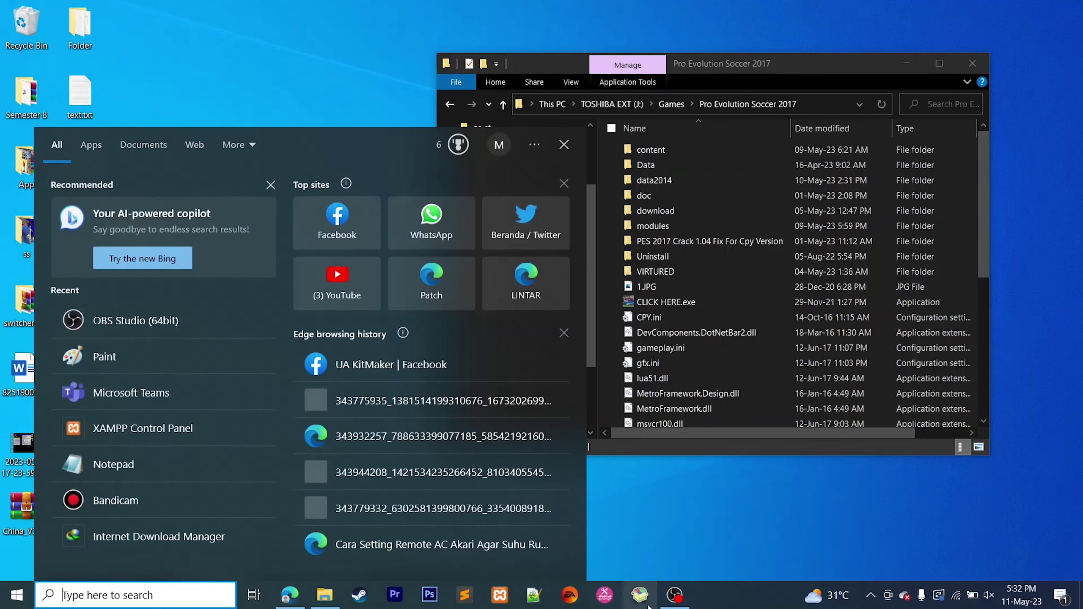
key("Escape")
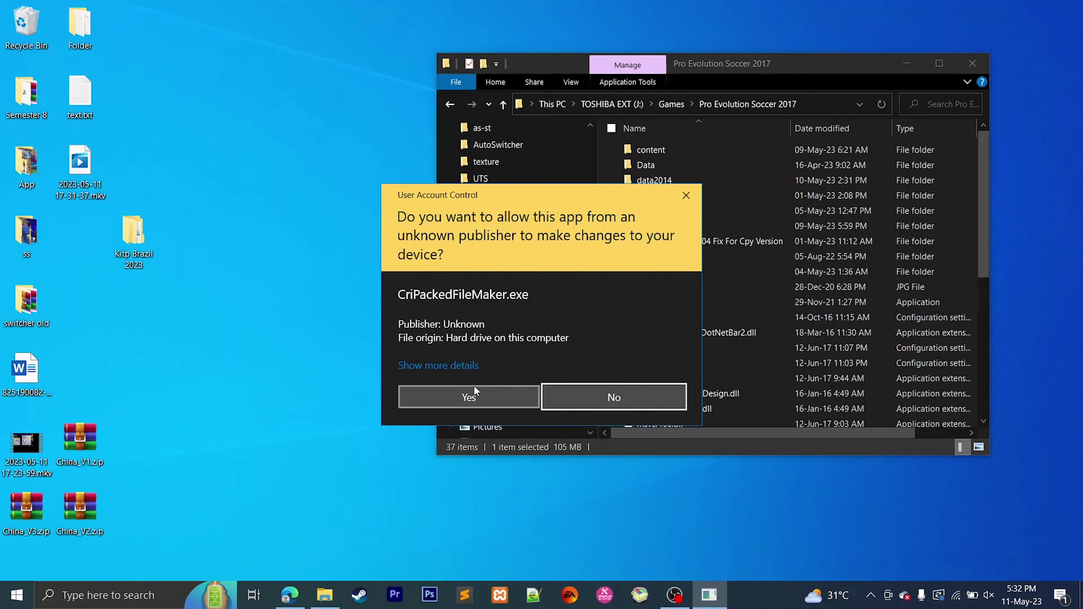
left_click(489, 401)
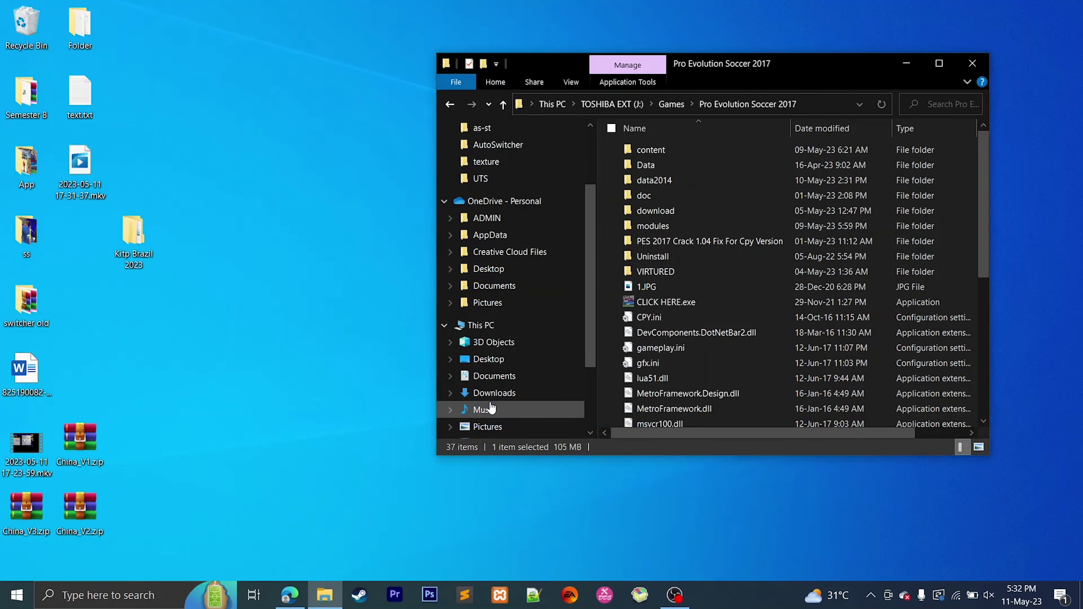
left_click_drag(382, 51, 529, 110)
Load the desktop folder Kitp Brazil 2023 as the base directory for packing
left_click(616, 125)
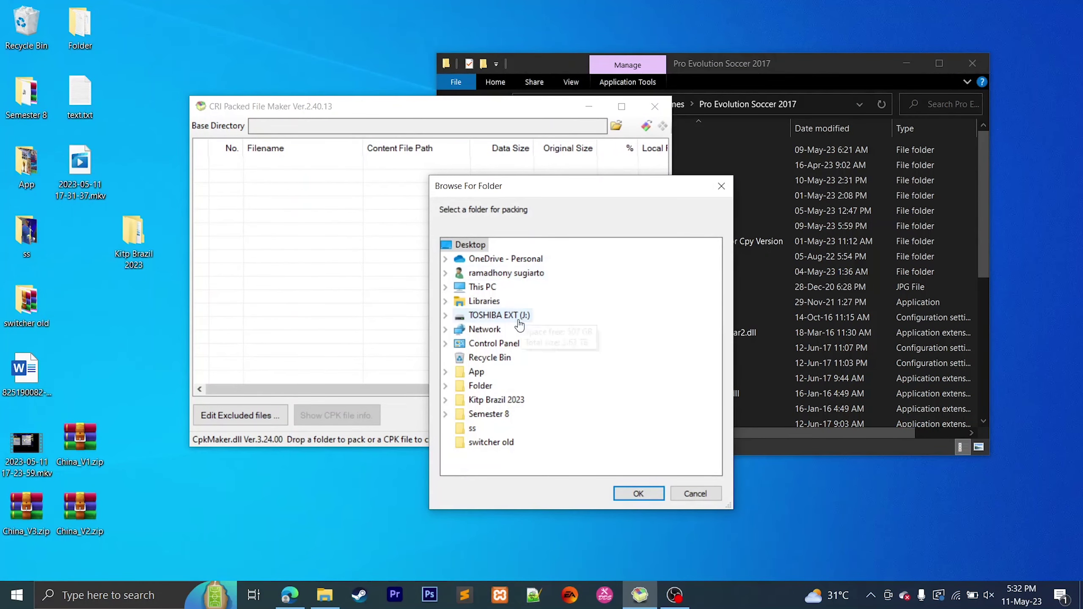
left_click(524, 400)
scroll(554, 401, "down", 2)
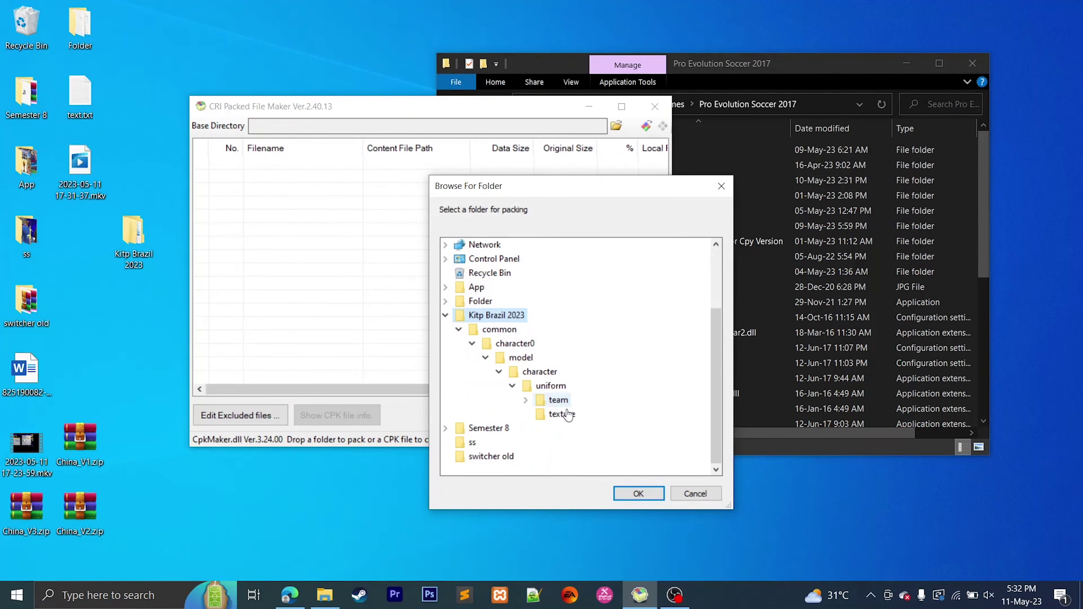
left_click(633, 495)
Build Kitp Brazil 2023.cpk on the desktop with Data Align 512, Filename mode and Try Compression enabled, and close the packing program
left_click(583, 416)
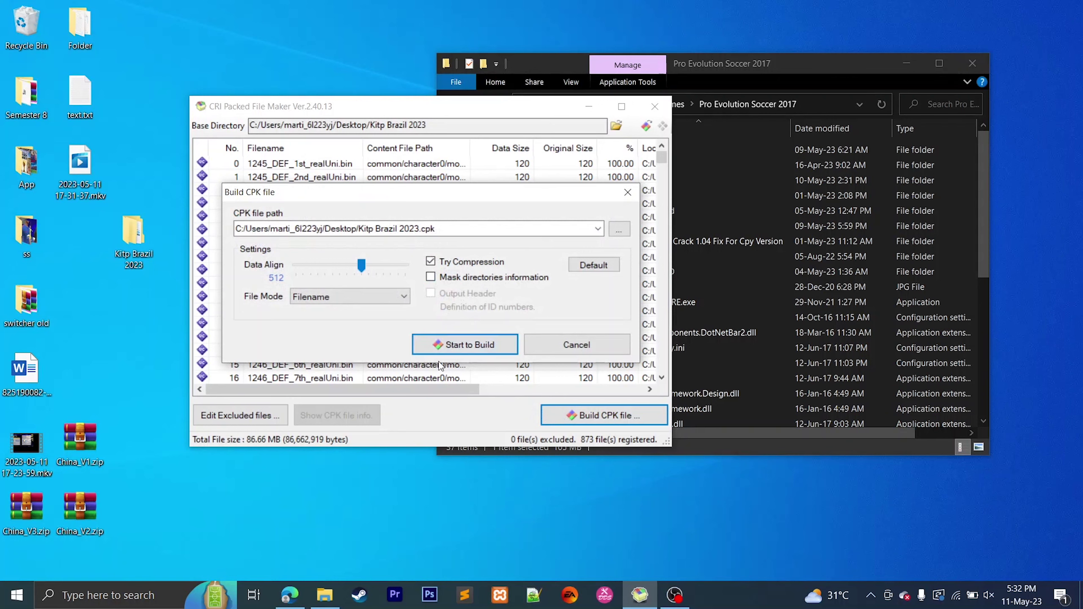
left_click(451, 347)
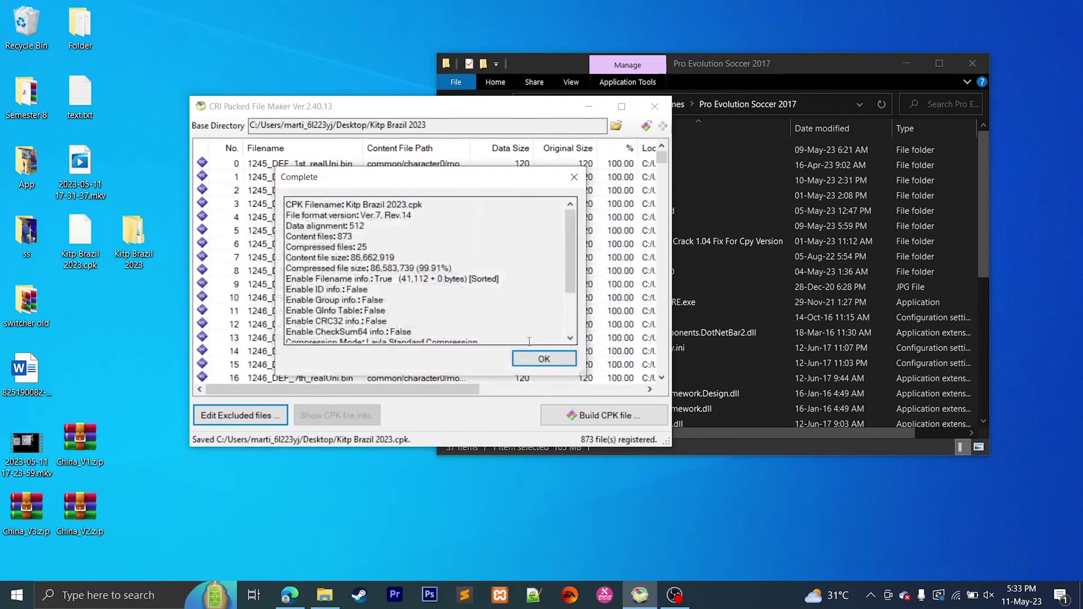
left_click(543, 353)
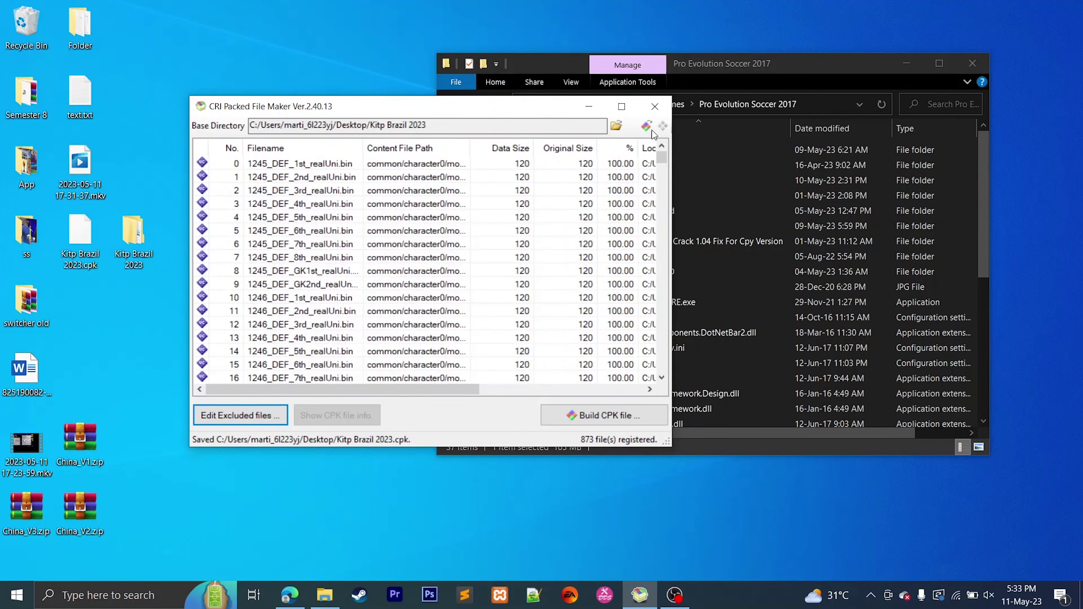
left_click(654, 106)
Delete the Kitp Brazil 2023 folder and move Kitp Brazil 2023.cpk from the desktop into the Pro Evolution Soccer 2017 download folder
right_click(130, 258)
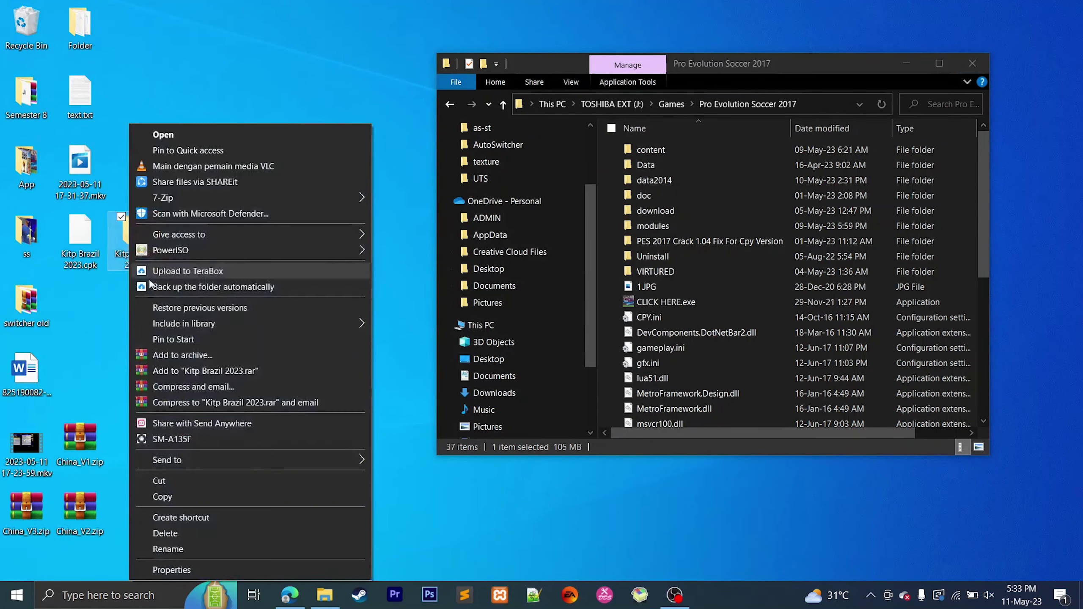
left_click(172, 532)
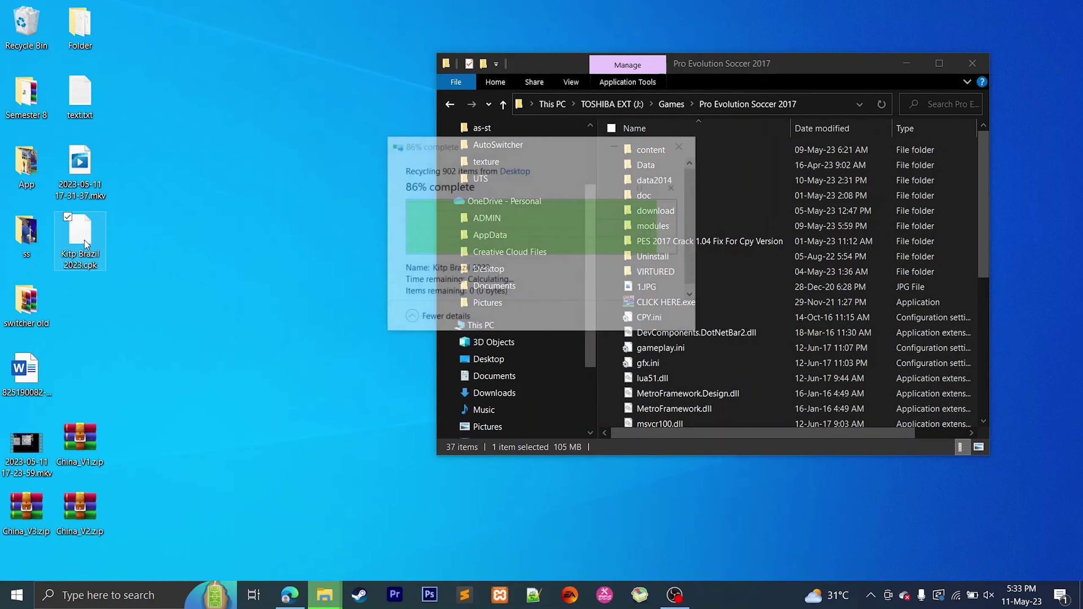
right_click(85, 241)
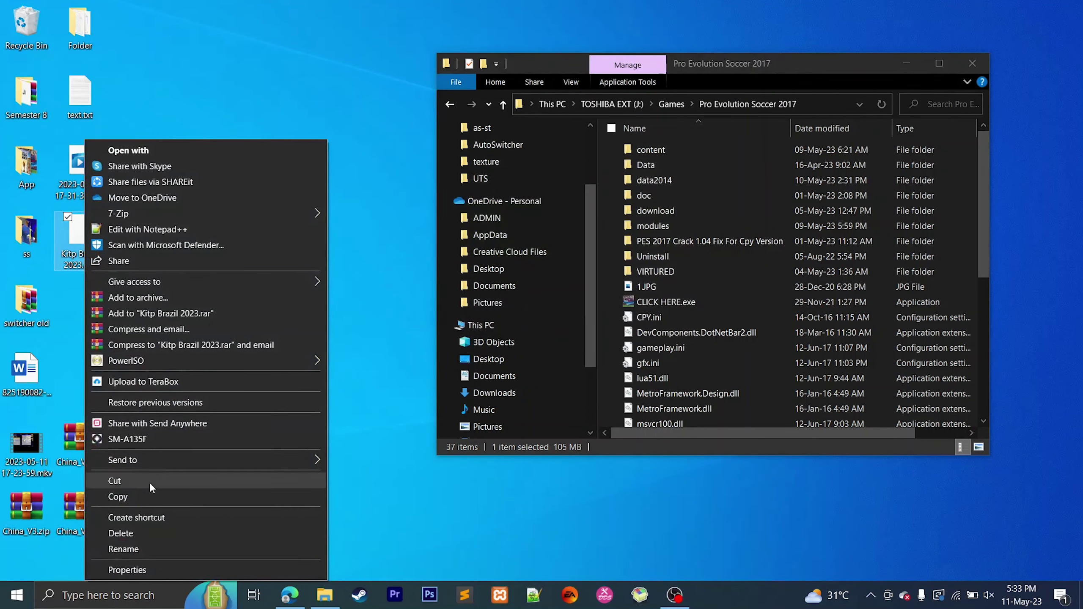
left_click(148, 483)
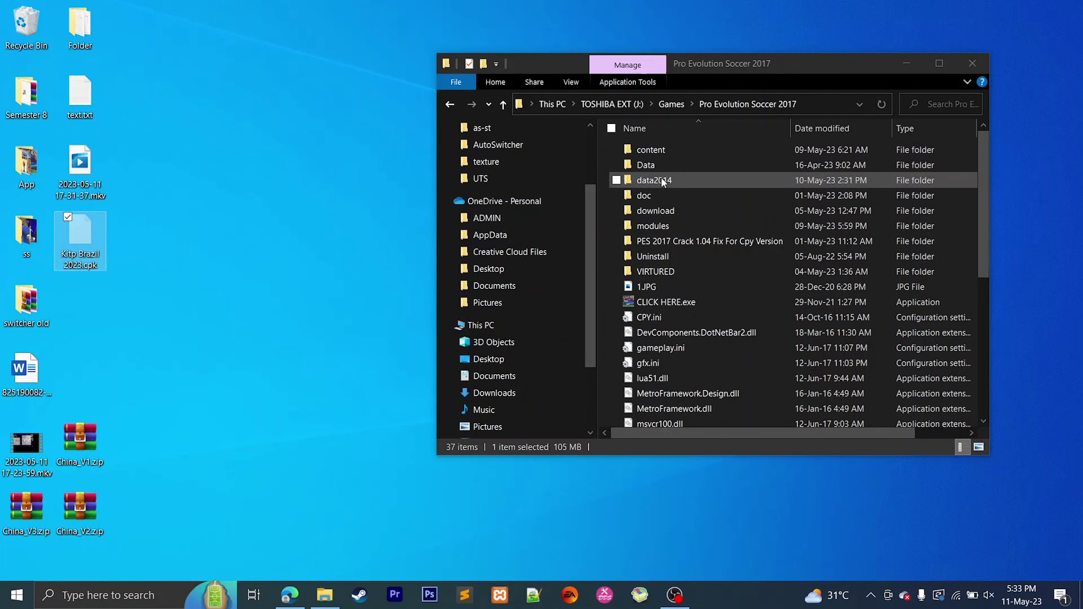
double_click(652, 210)
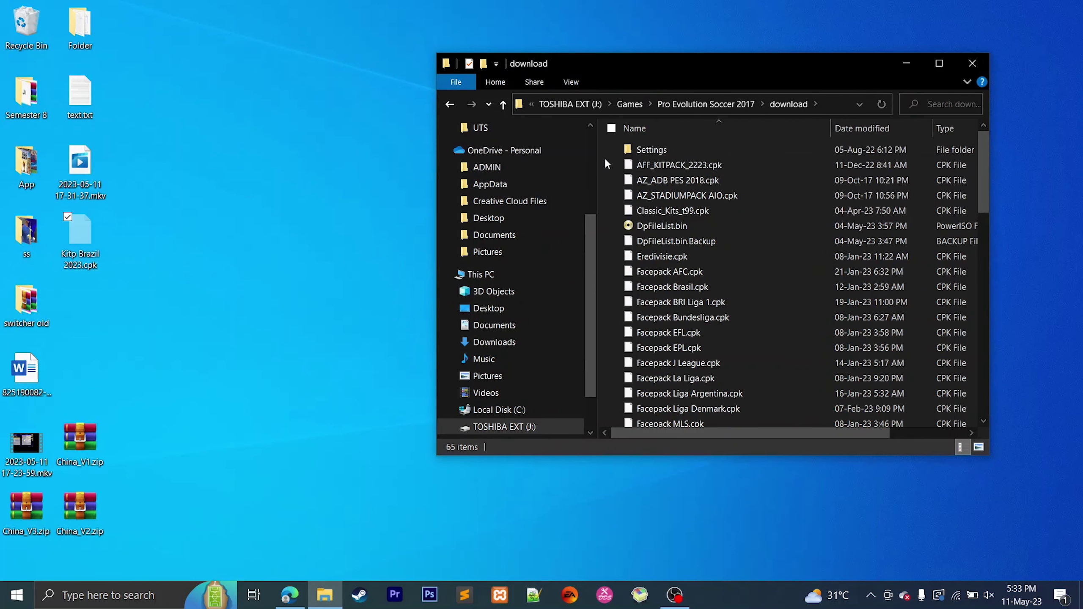
right_click(604, 158)
left_click(633, 257)
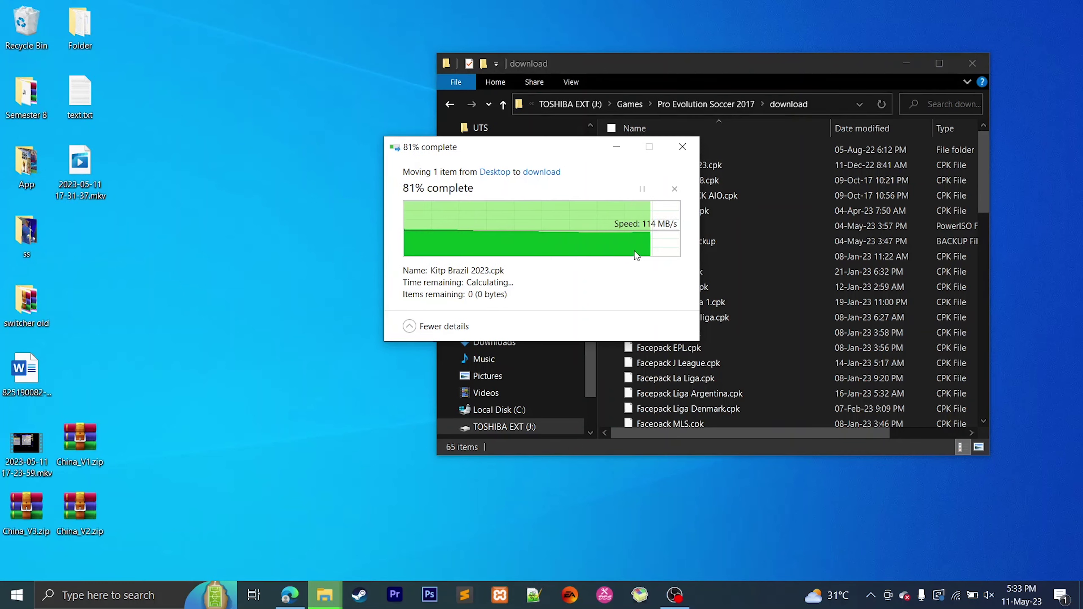
Launch PES2017 DpFileList Generator 1.5 from the download folder and allow it to make changes to the device
scroll(690, 235, "up", 3)
double_click(689, 267)
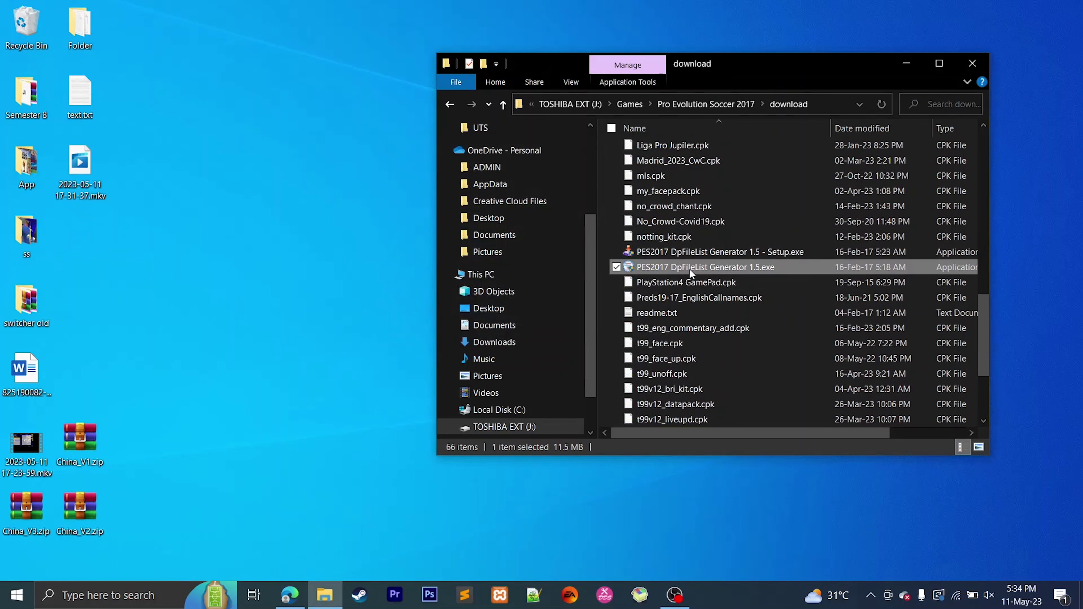
left_click(599, 389)
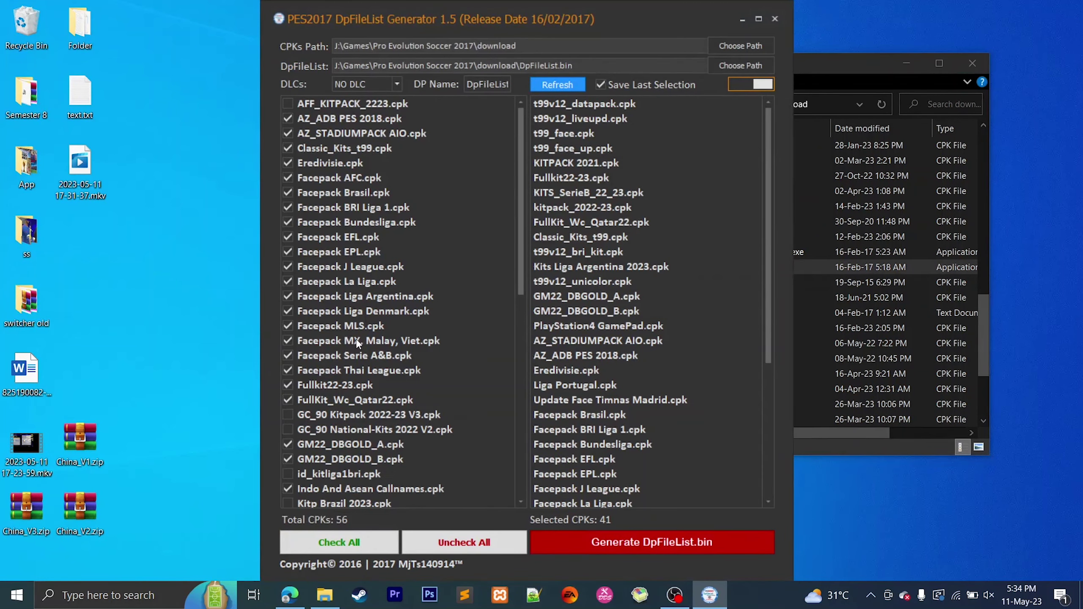
Include Kitp Brazil 2023.cpk in the selected CPKs and reorder it directly below Kits Liga Argentina 2023.cpk
scroll(351, 277, "down", 4)
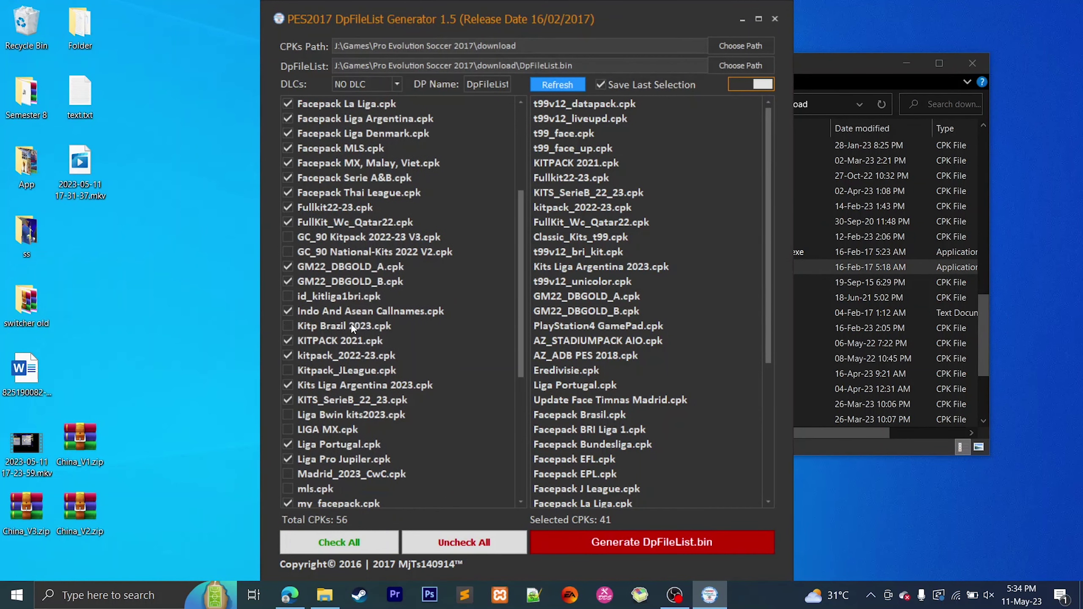
left_click(341, 325)
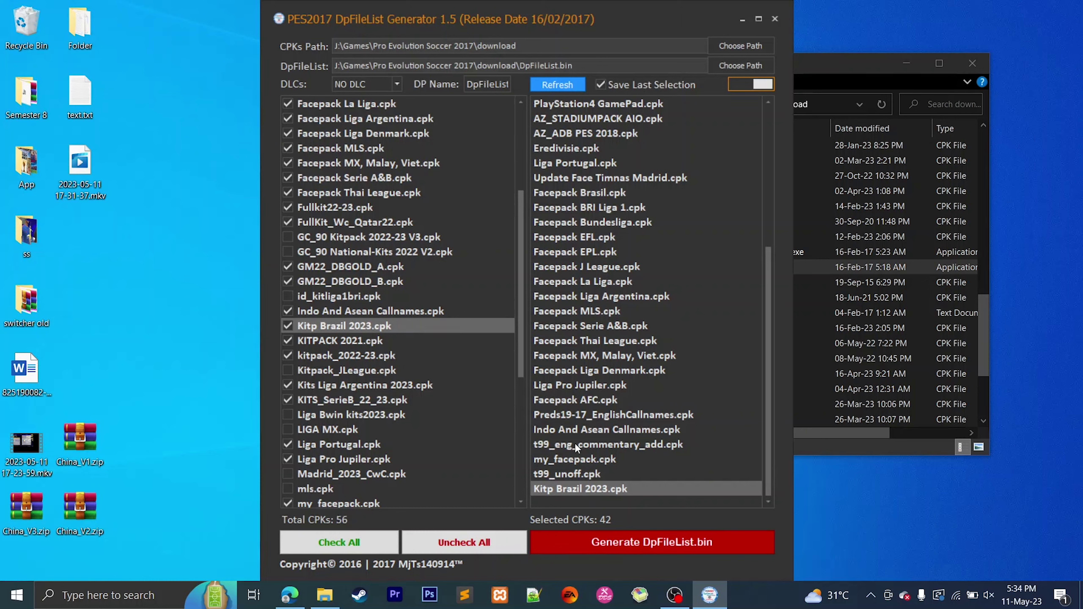
left_click_drag(592, 488, 613, 218)
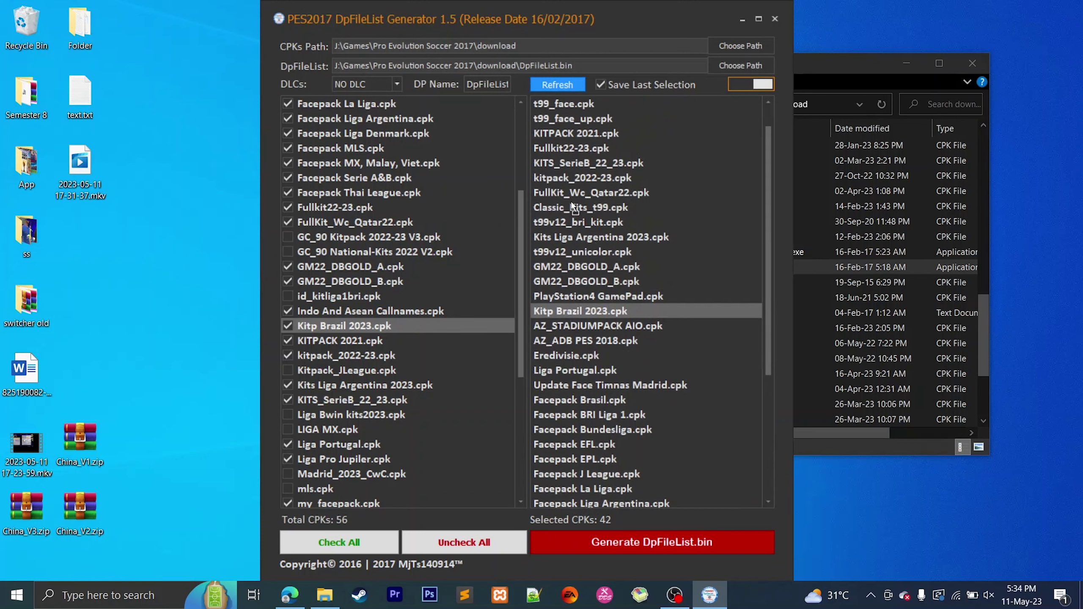
left_click_drag(583, 248, 582, 248)
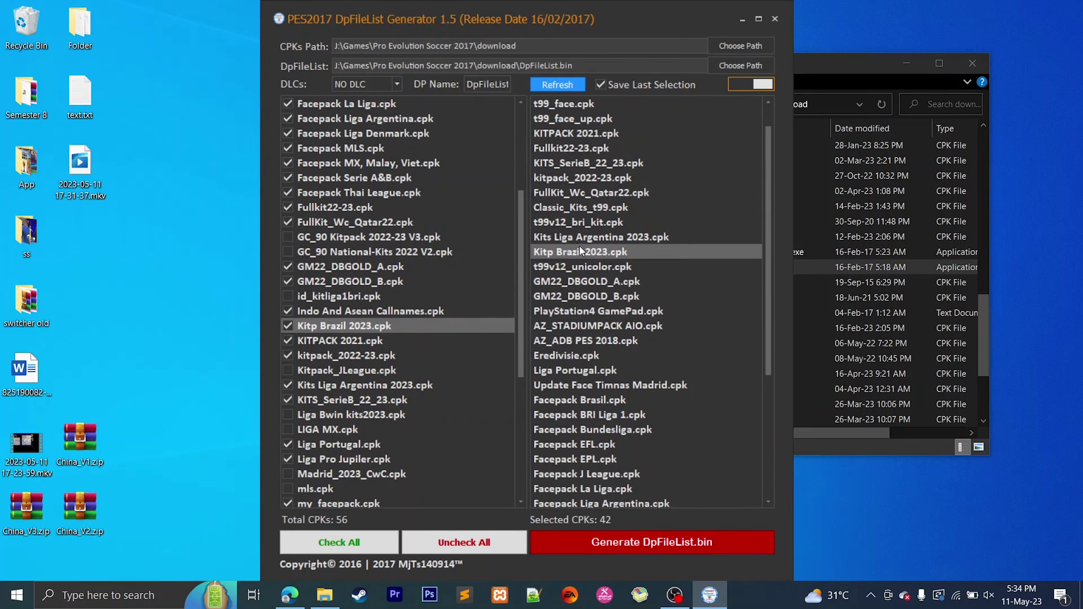
Review the load order of the selected CPKs, going through the kit files from KITPACK 2021.cpk to t99v12_unicolor.cpk and on to the list's end
scroll(580, 247, "up", 1)
left_click(578, 107)
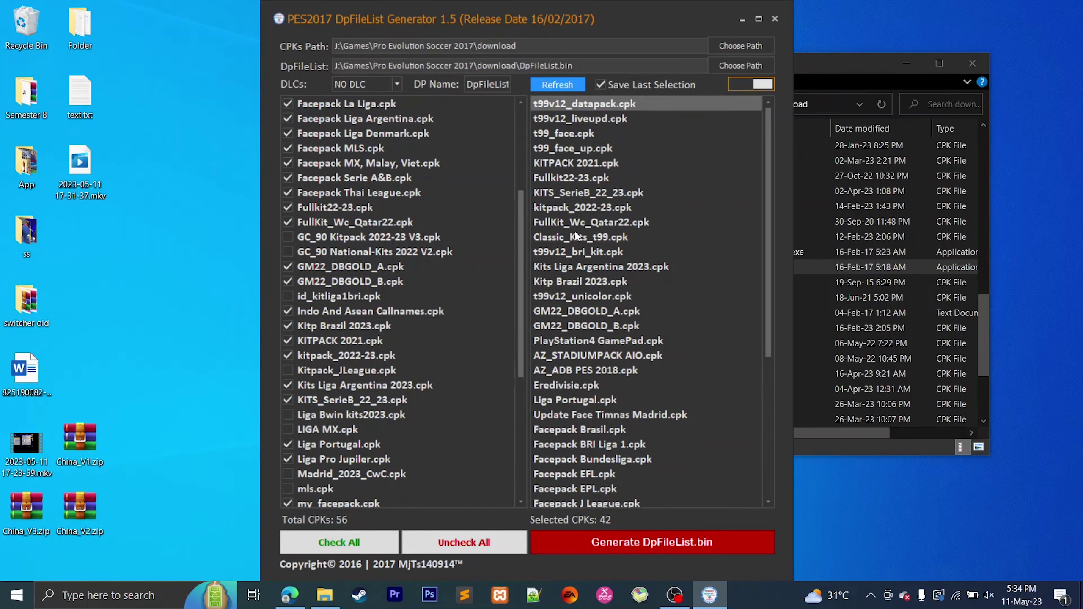
left_click(567, 180)
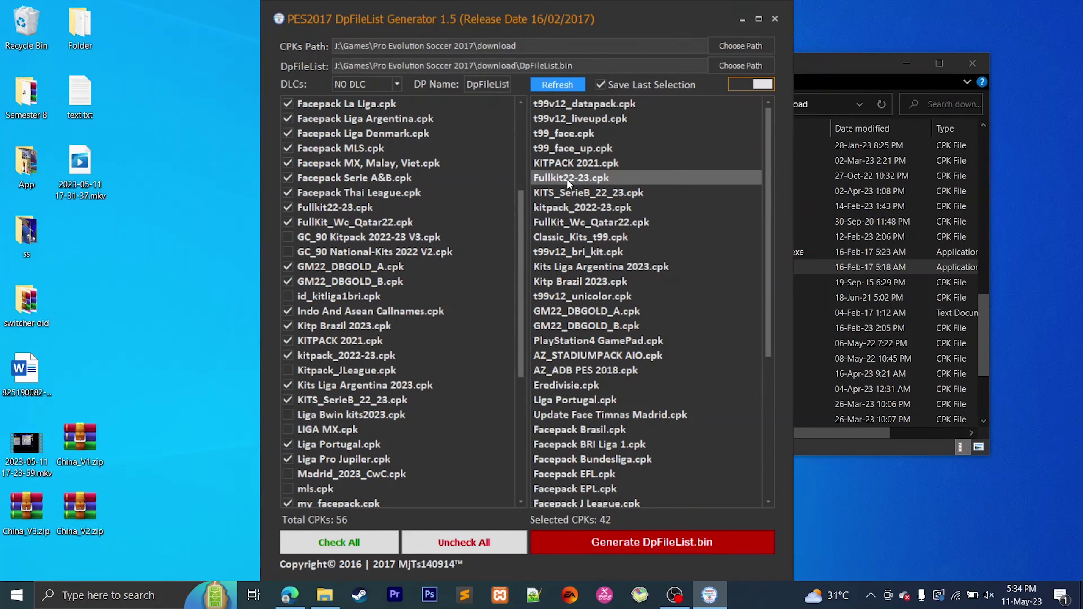
left_click(564, 165)
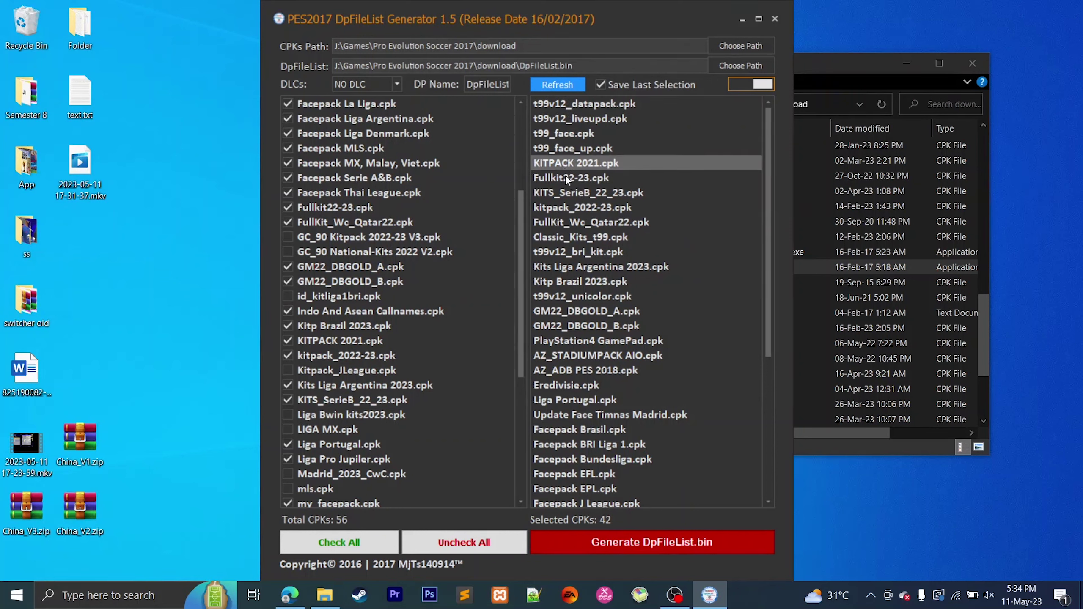
left_click(565, 179)
left_click(565, 188)
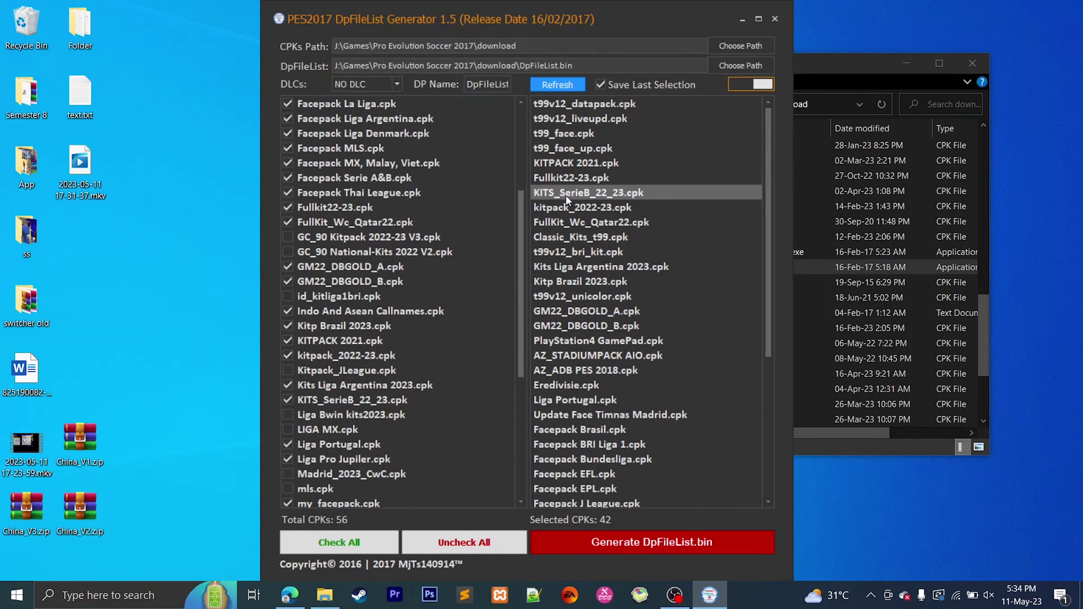
left_click(565, 205)
left_click(566, 222)
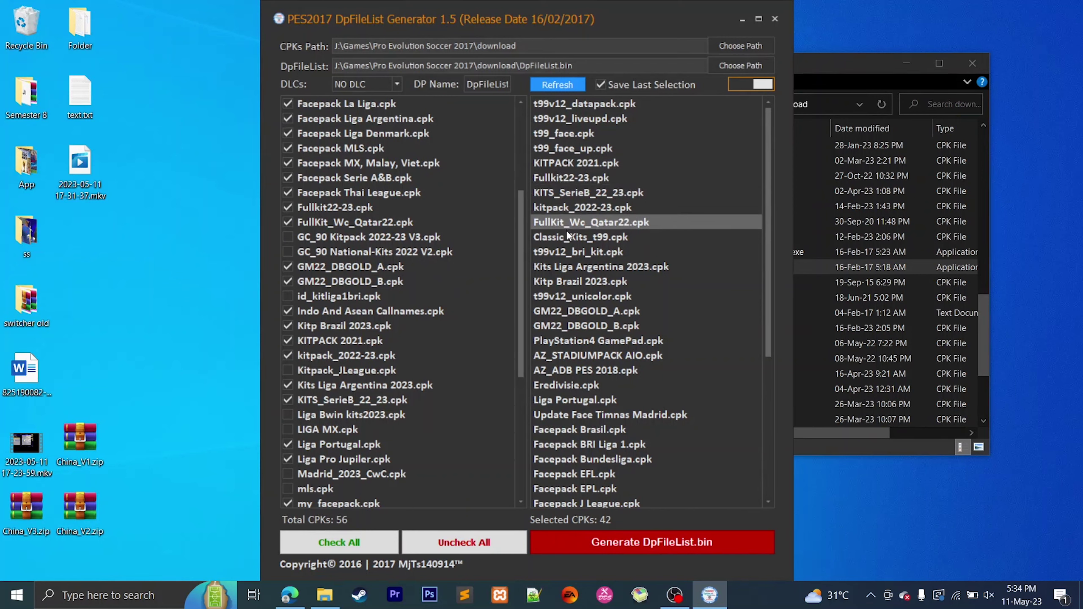
left_click(566, 235)
left_click(564, 252)
left_click(562, 267)
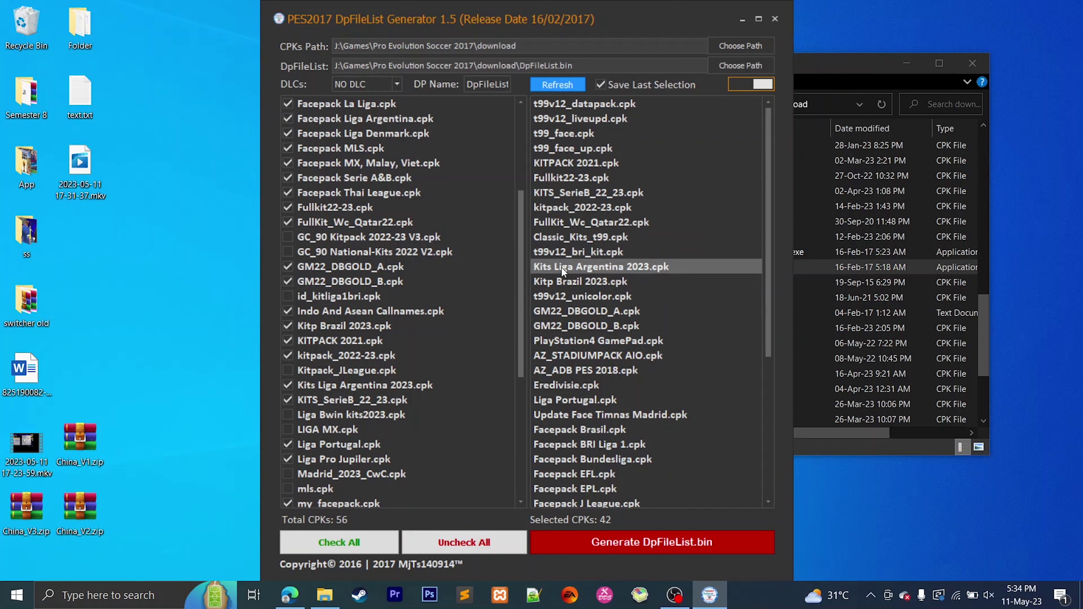
left_click(560, 280)
left_click(561, 294)
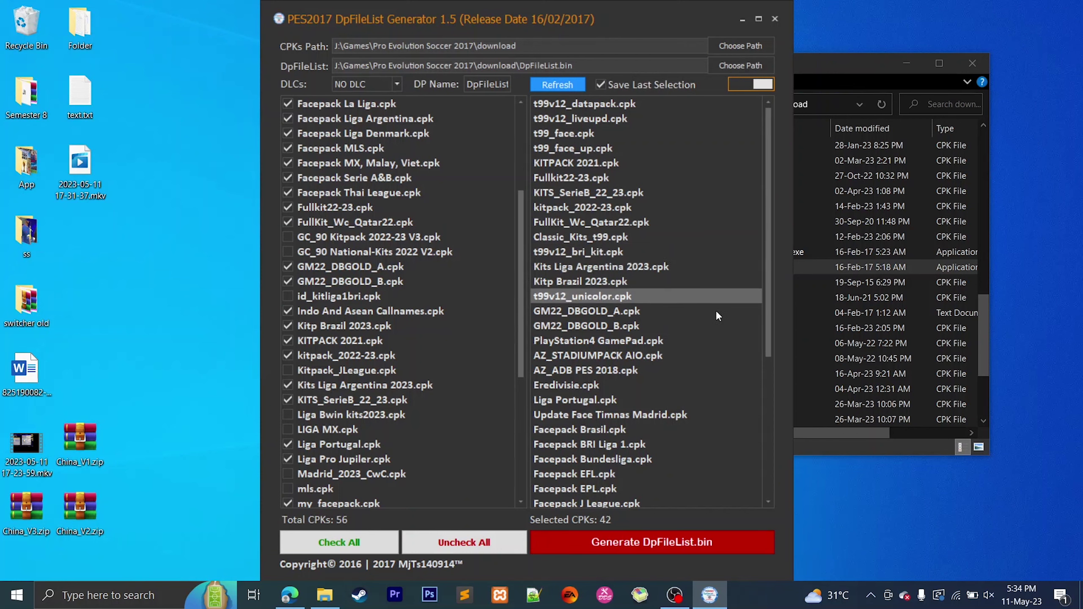
left_click_drag(770, 315, 757, 440)
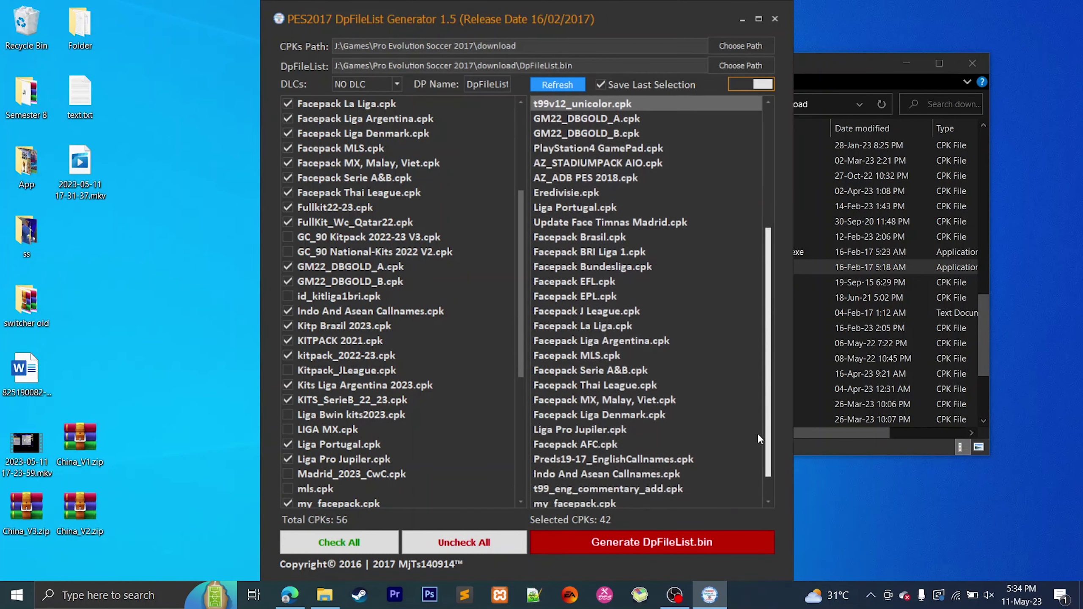
scroll(750, 448, "down", 1)
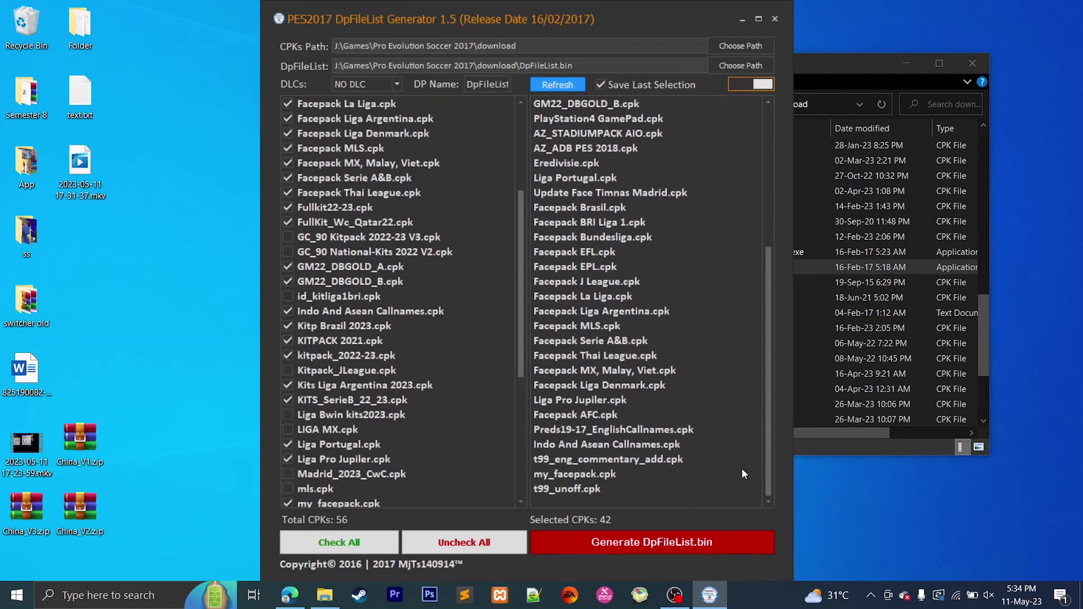
Generate DpFileList.bin from the selected CPKs, acknowledge the result, check the DLC setting and close the generator
left_click(611, 550)
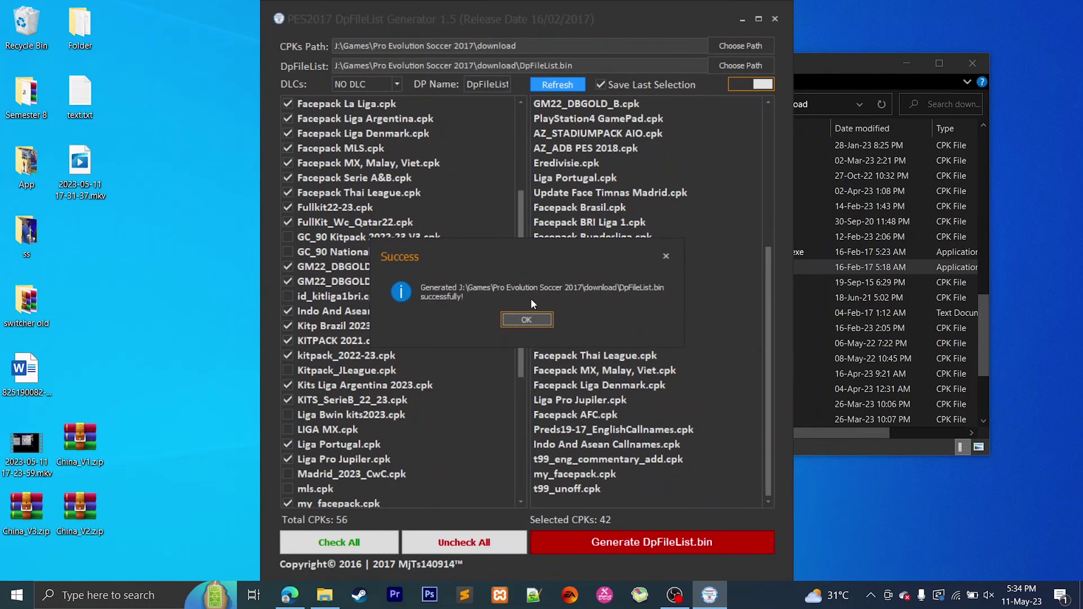
left_click(547, 319)
left_click(396, 85)
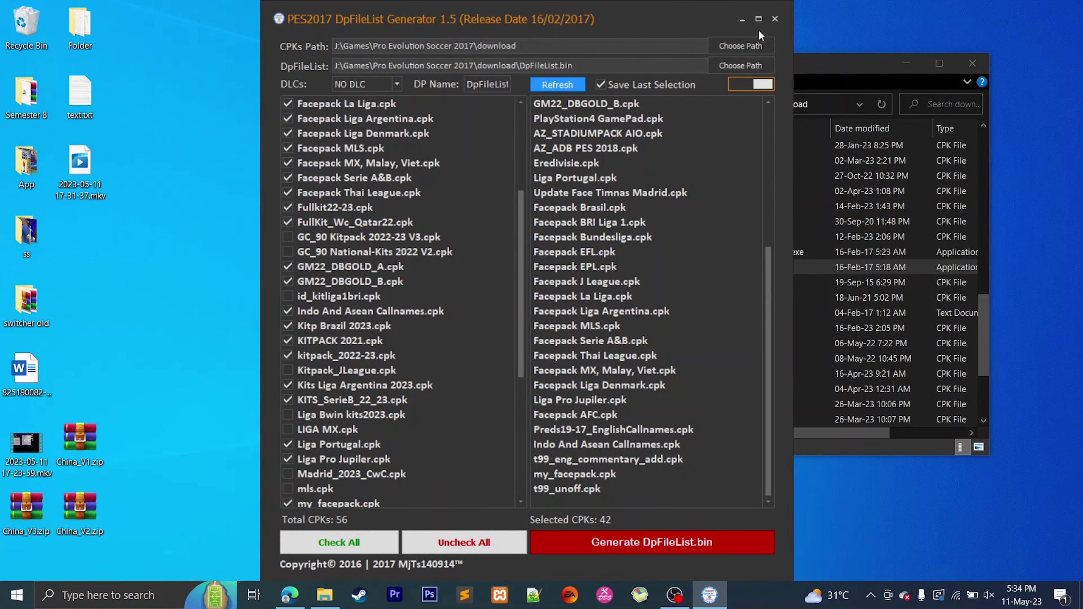
left_click(777, 18)
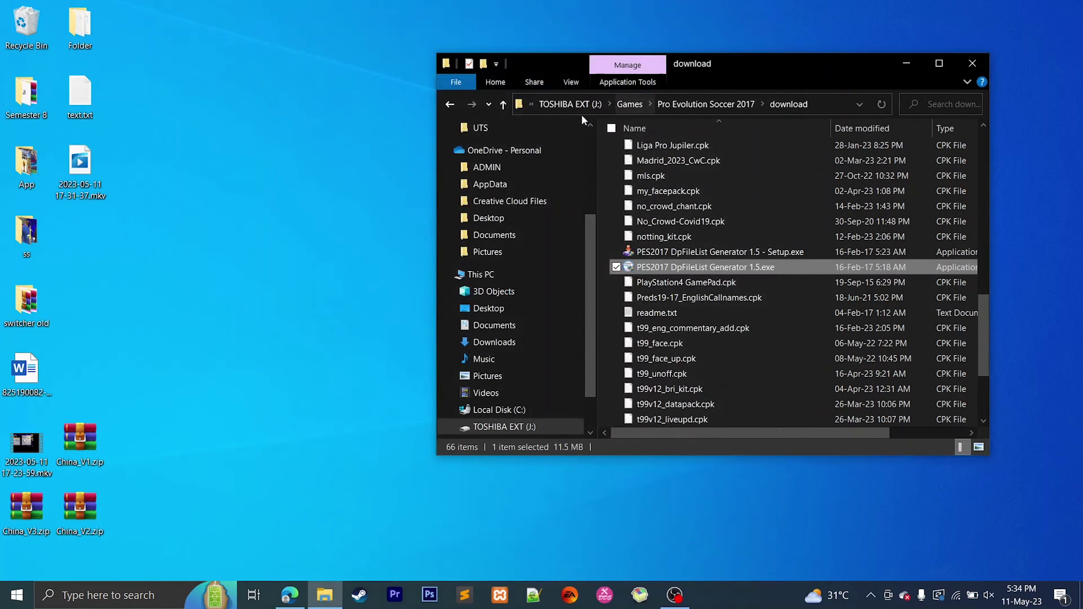
Go back to the Pro Evolution Soccer 2017 folder, launch X.exe and allow it to make changes to the device
left_click(450, 104)
left_click(450, 105)
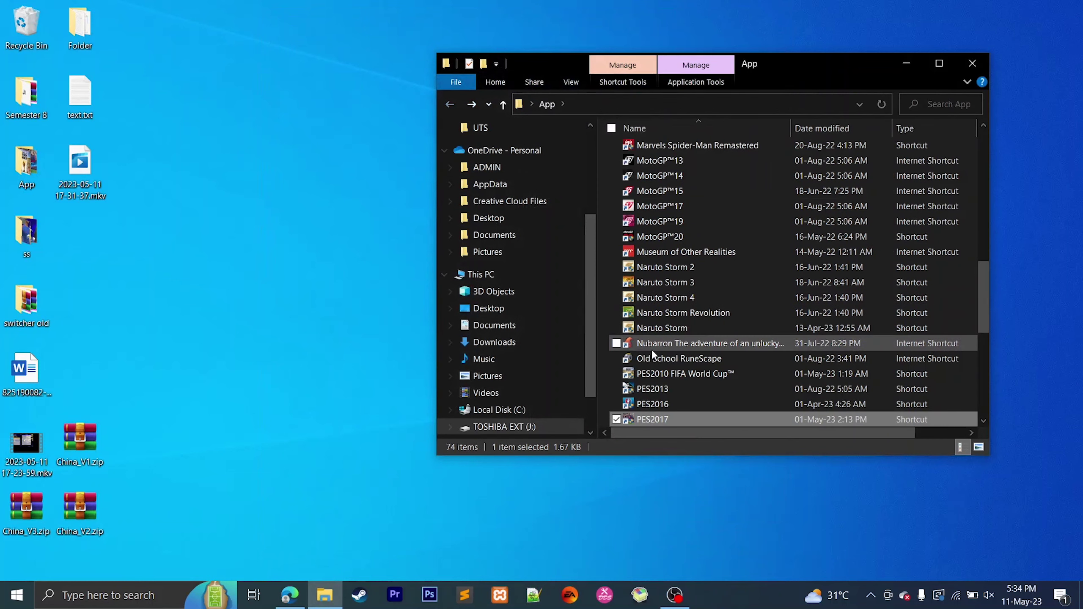
left_click(471, 104)
scroll(665, 307, "down", 6)
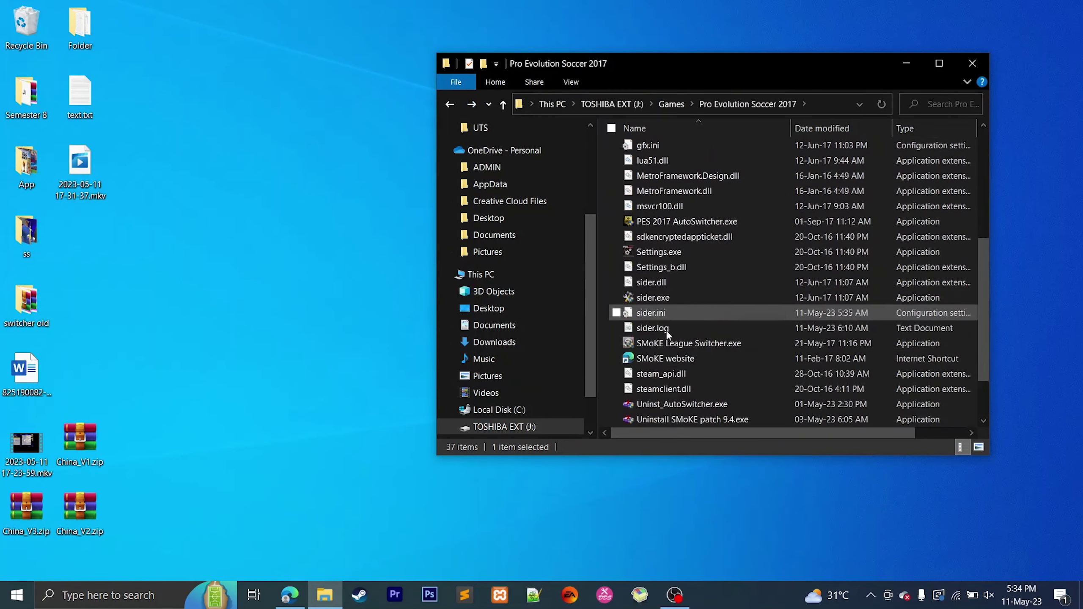
left_click(648, 419)
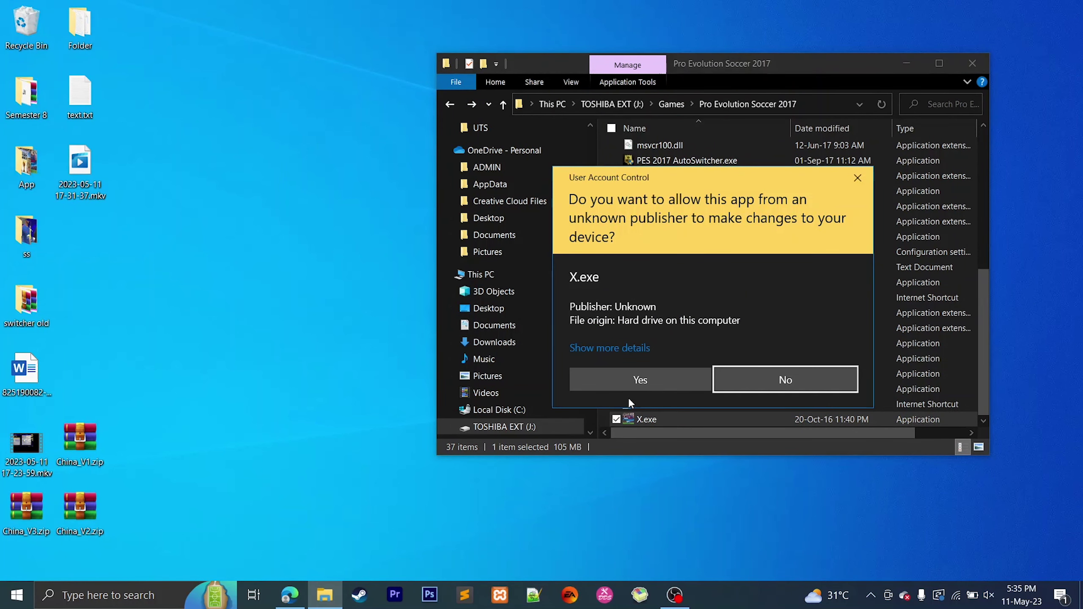
left_click(643, 379)
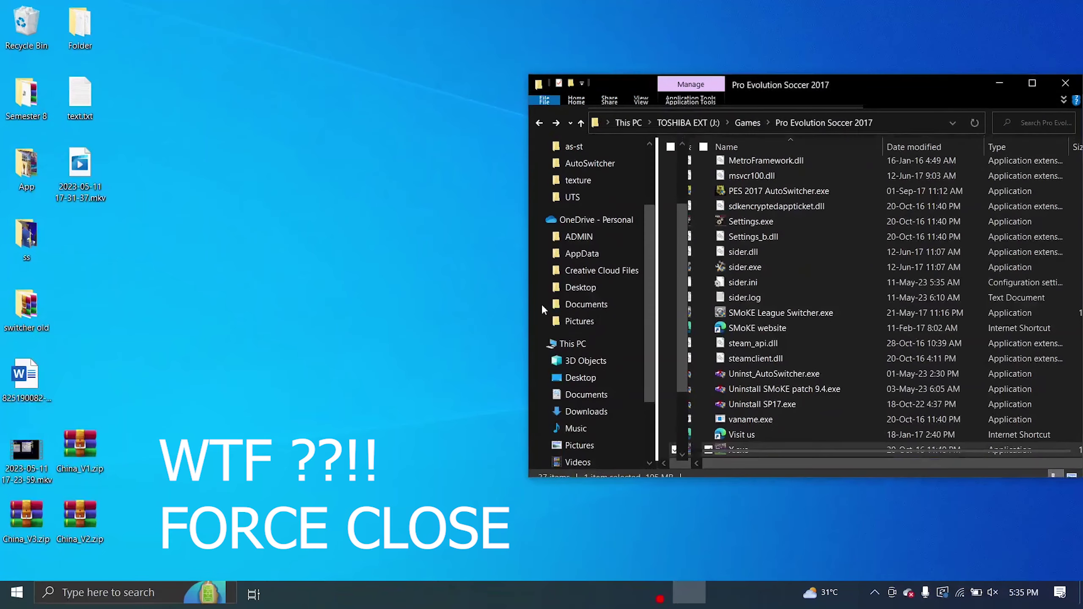
Try launching the game again through X.exe, granting it permission to make changes
scroll(623, 463, "up", 3)
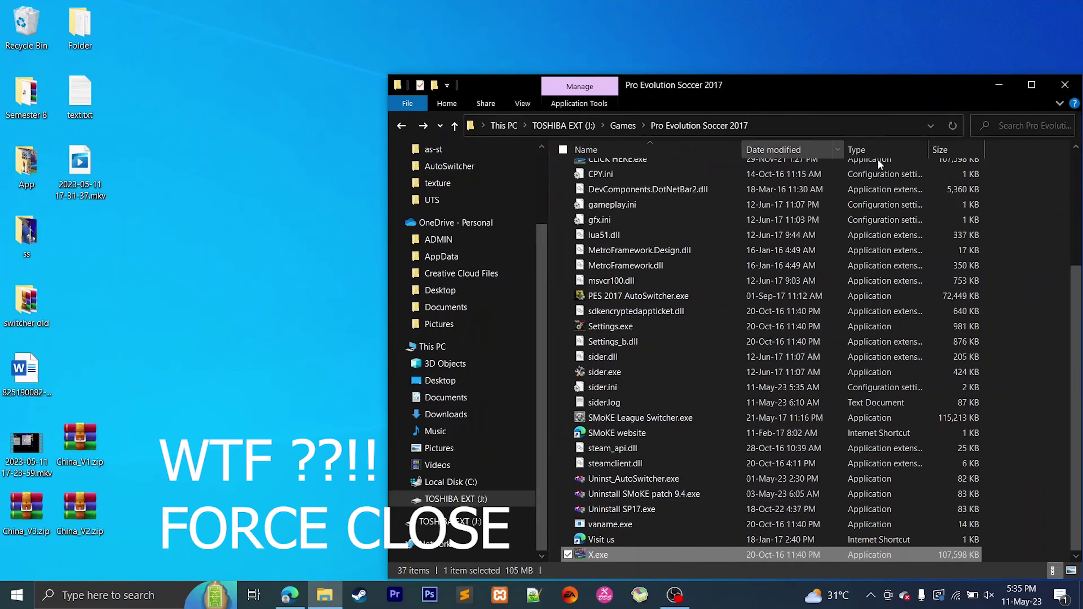
double_click(606, 556)
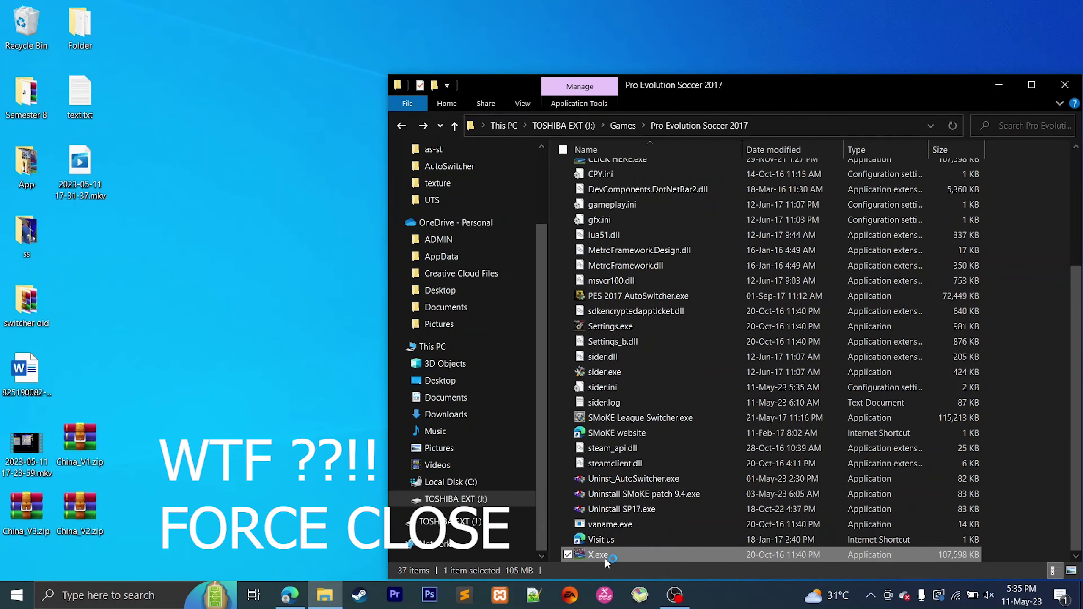
left_click(642, 455)
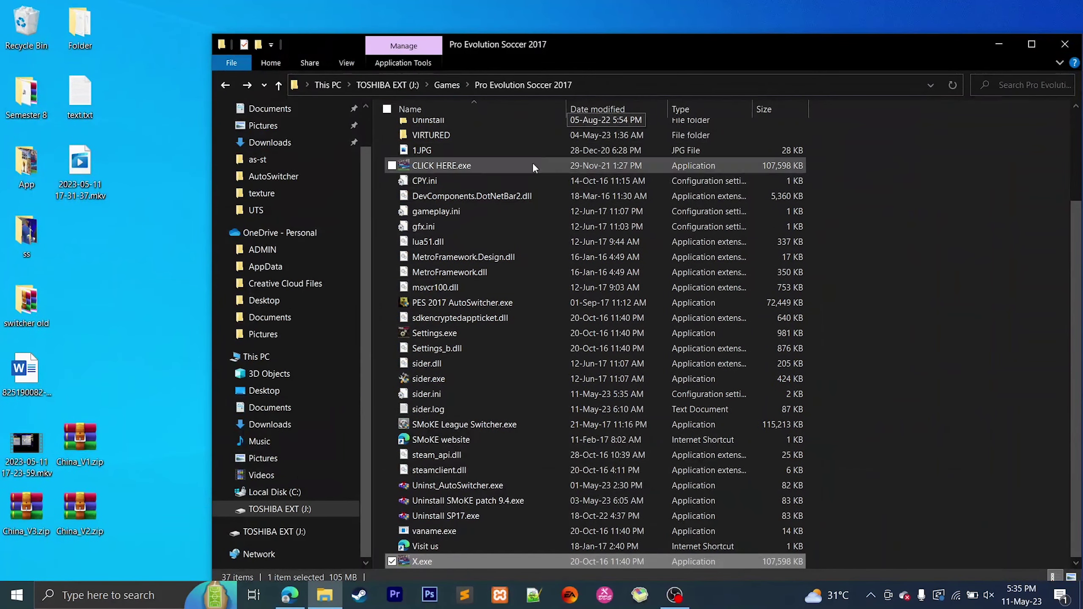
Rename Kitp Brazil 2023.cpk in the game's download folder to kitpbr2023.cpk
scroll(466, 286, "up", 3)
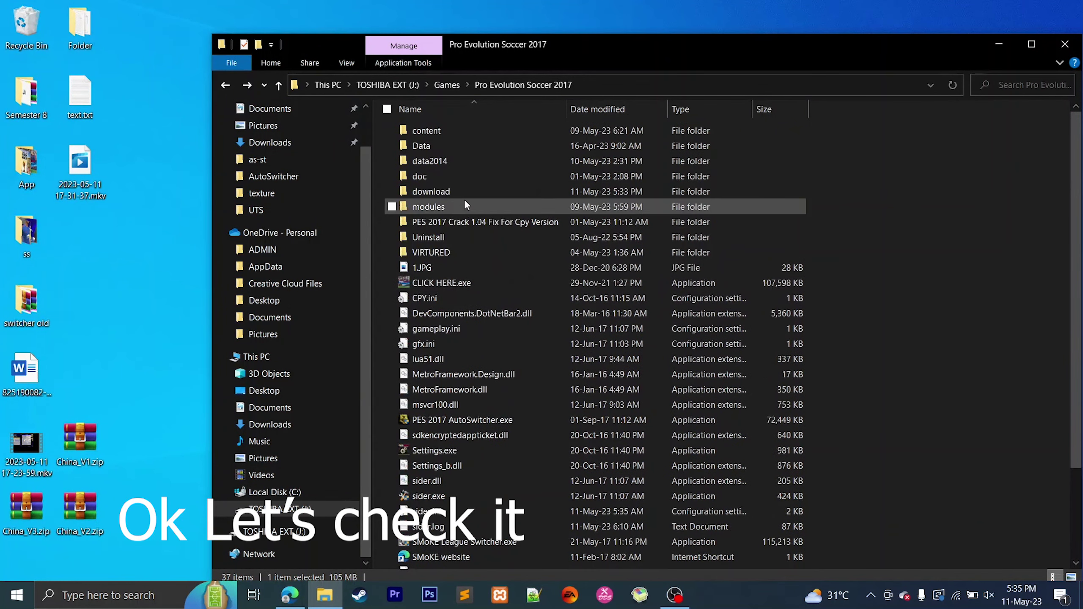
double_click(451, 191)
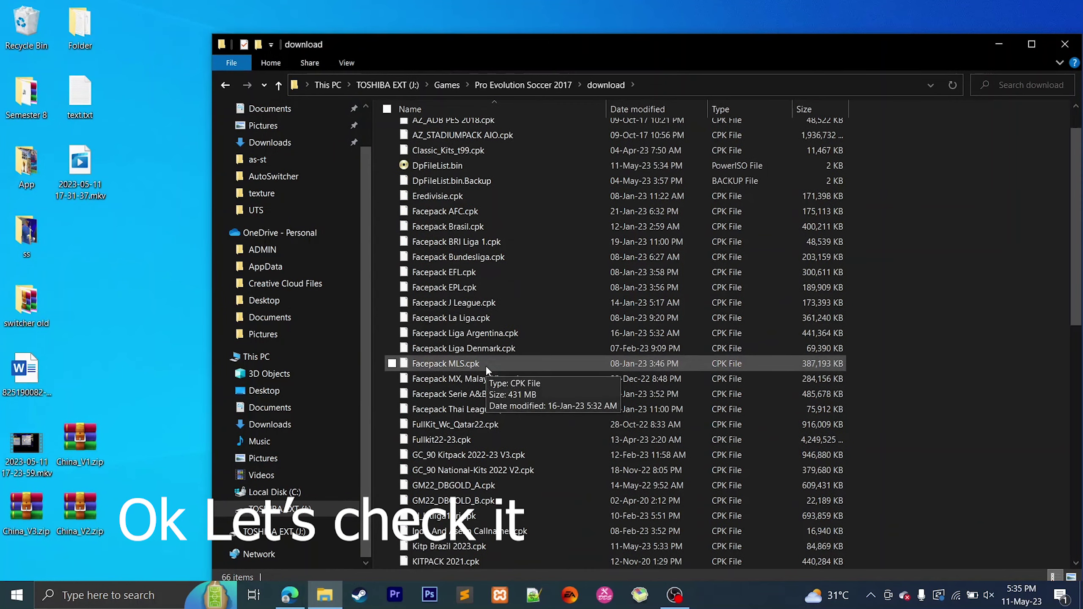
scroll(486, 365, "down", 4)
left_click(485, 365)
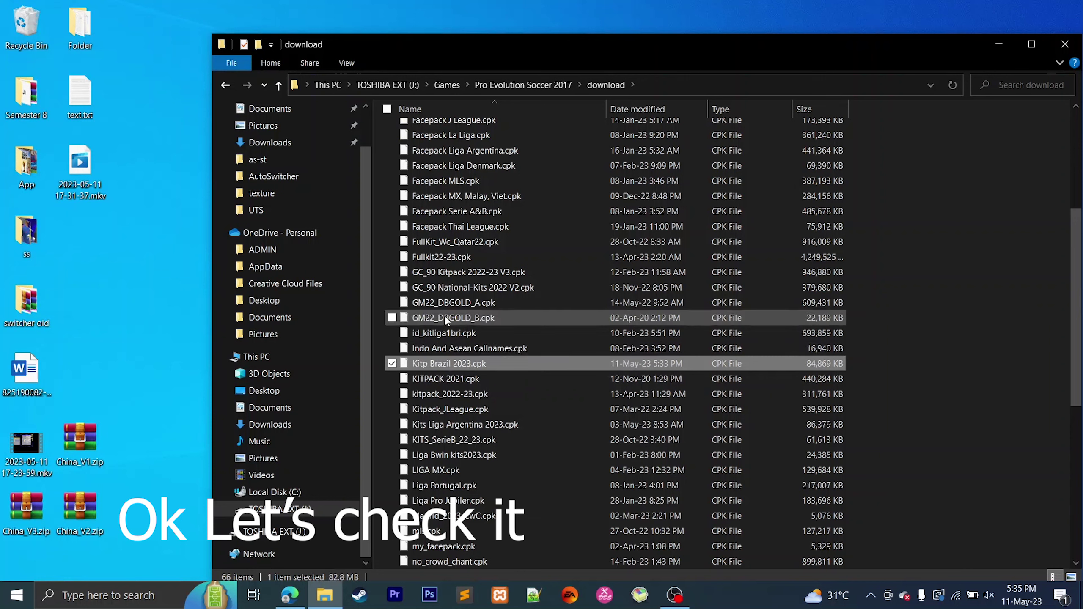
left_click(463, 366)
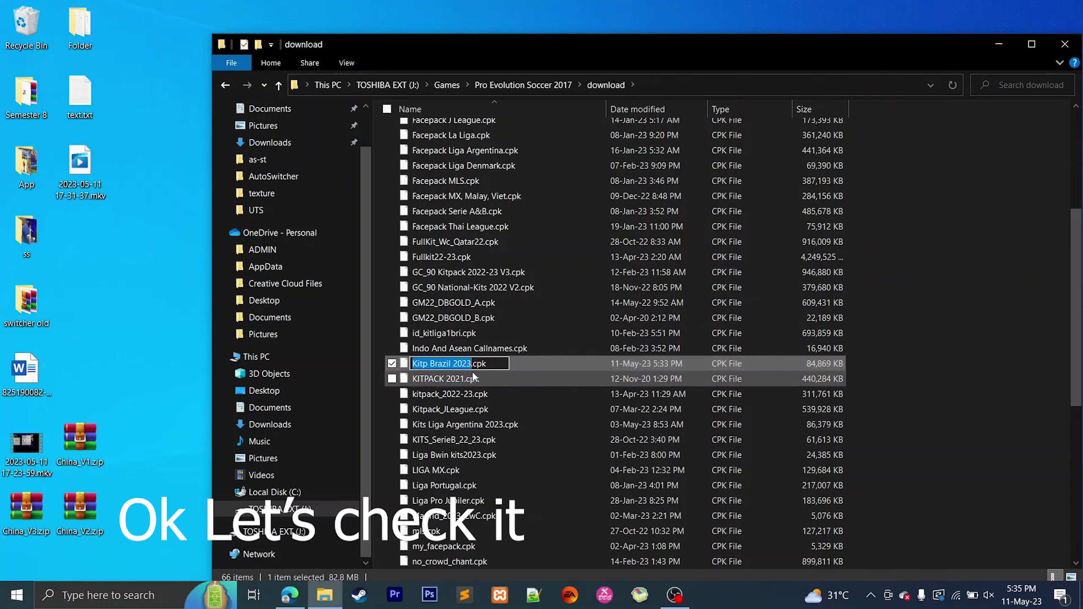
type("kitb")
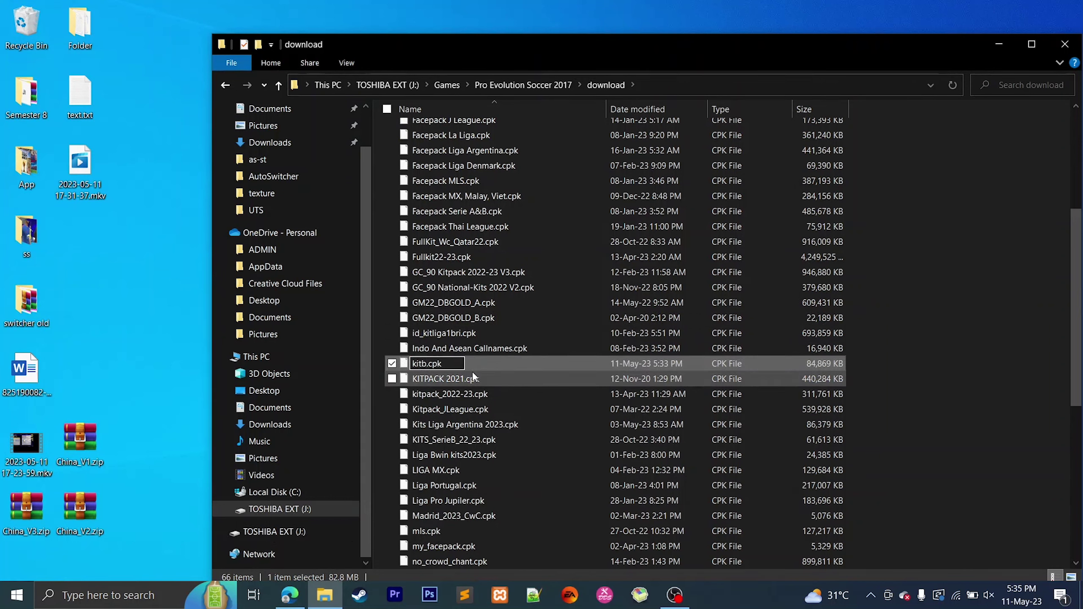
key("BackSpace")
key("BackSpace")
key("BackSpace")
key("BackSpace")
type("kitpbr2023")
key("Return")
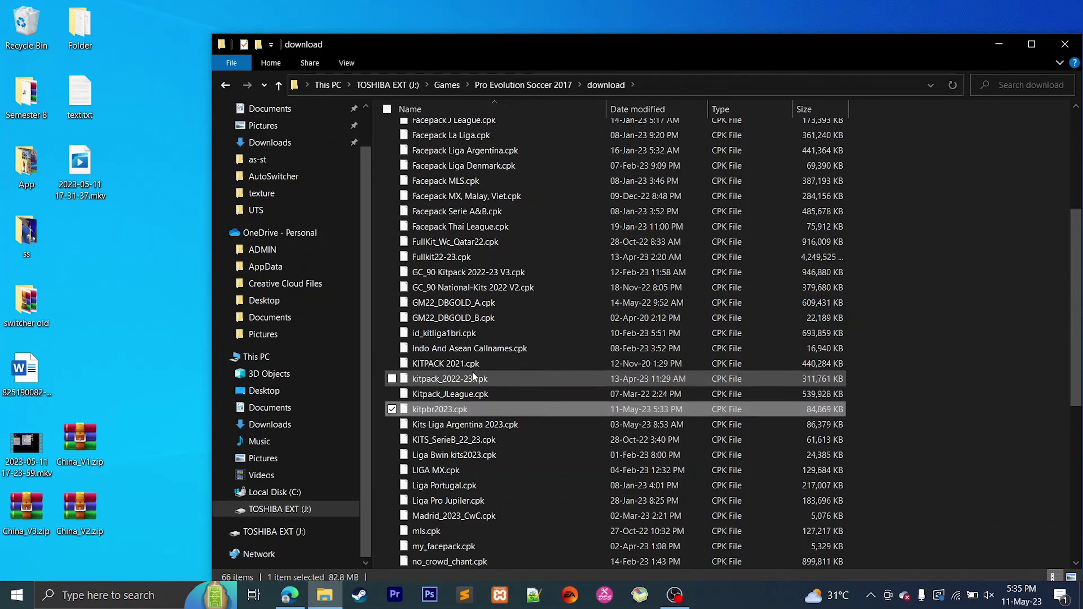
Launch PES2017 DpFileList Generator 1.5.exe from the game's download folder and allow it to make changes to the device
scroll(444, 410, "down", 5)
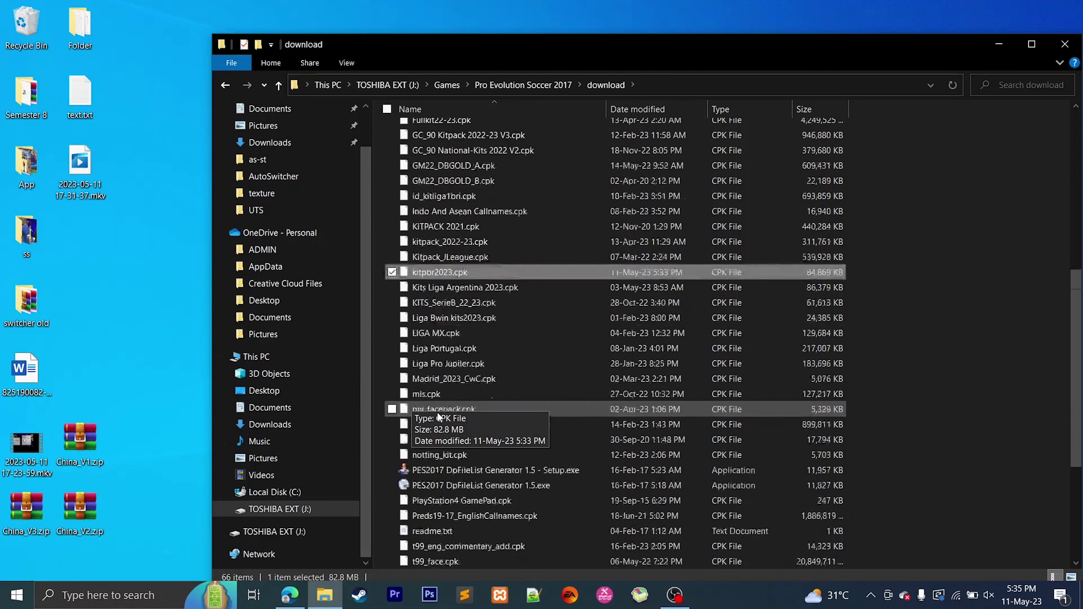
scroll(443, 409, "down", 2)
double_click(467, 288)
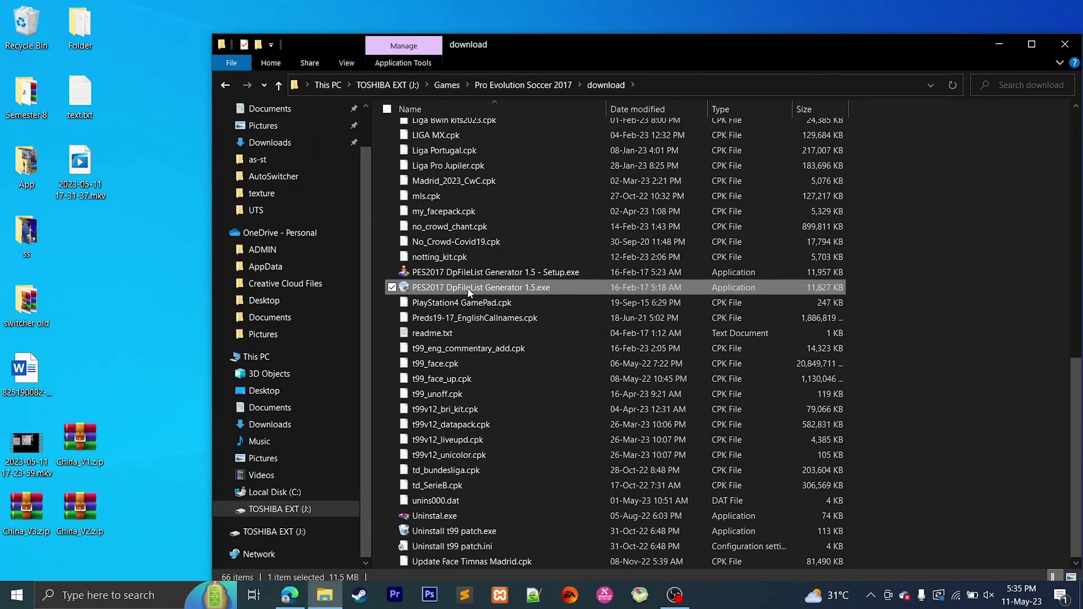
left_click(574, 432)
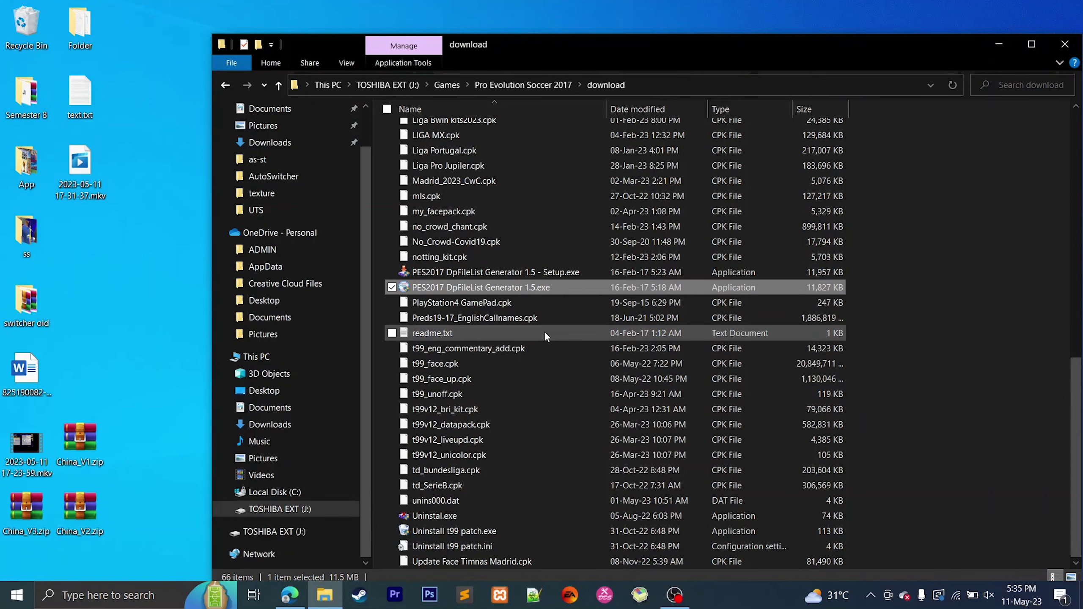
Include kitpbr2023.cpk among the selected CPKs and place it directly below Kits Liga Argentina 2023.cpk in the load order
scroll(420, 303, "down", 8)
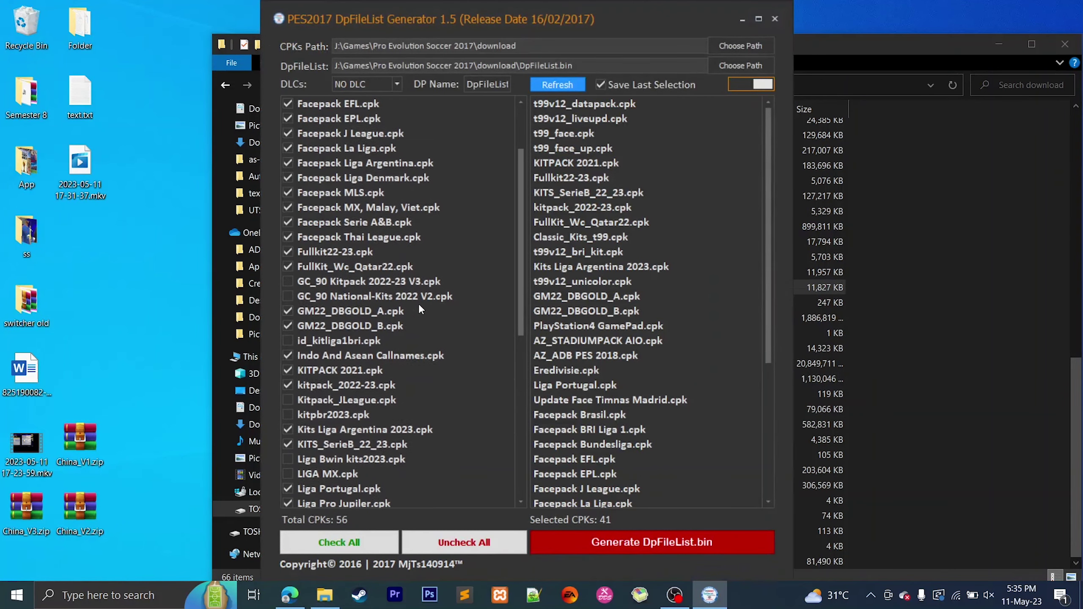
scroll(371, 210, "up", 1)
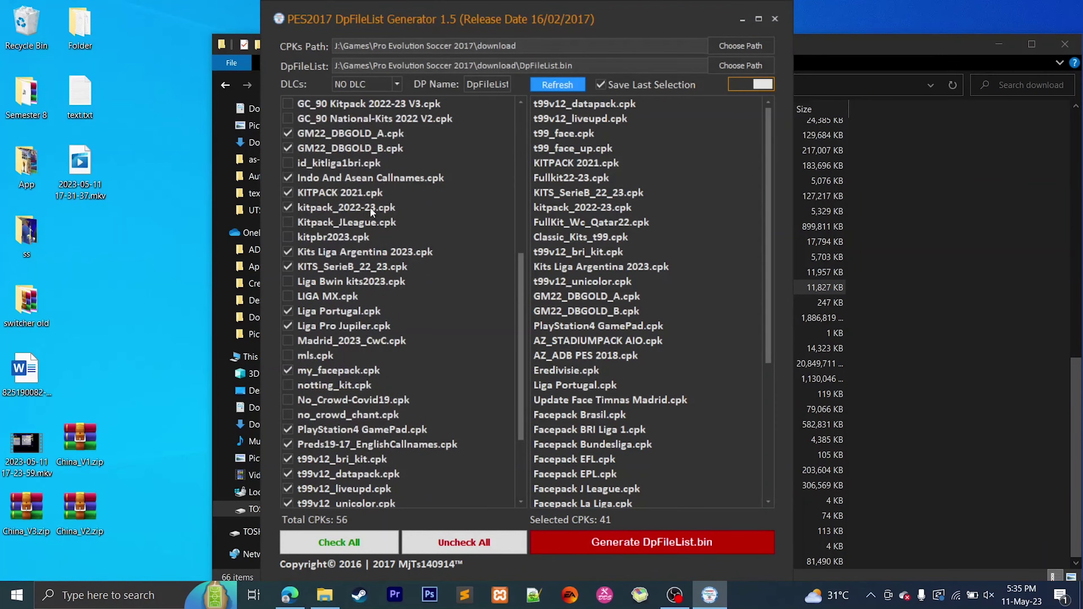
left_click(312, 236)
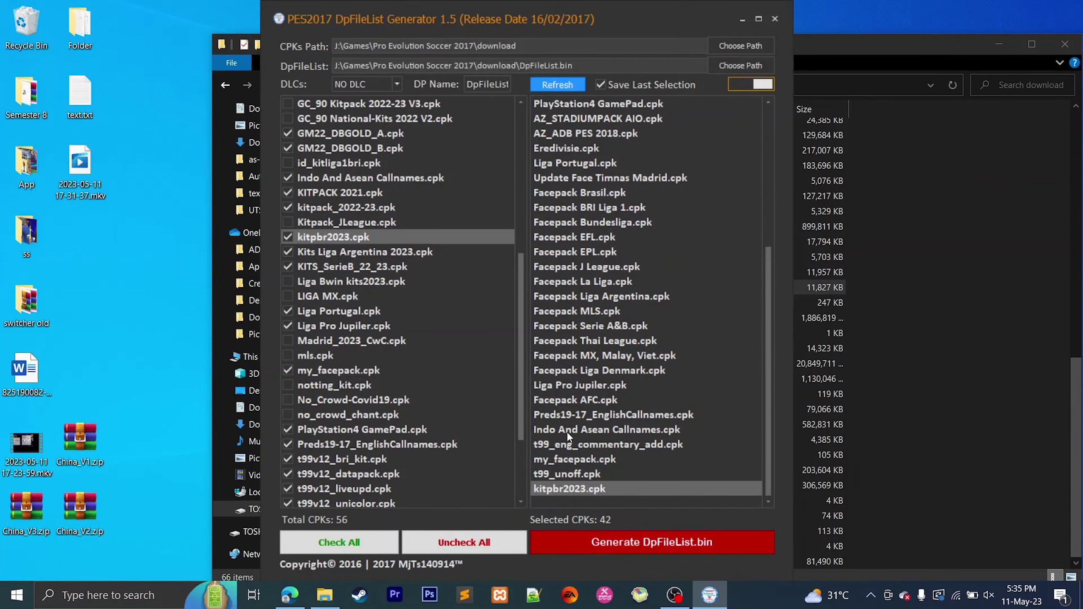
left_click_drag(602, 138, 569, 369)
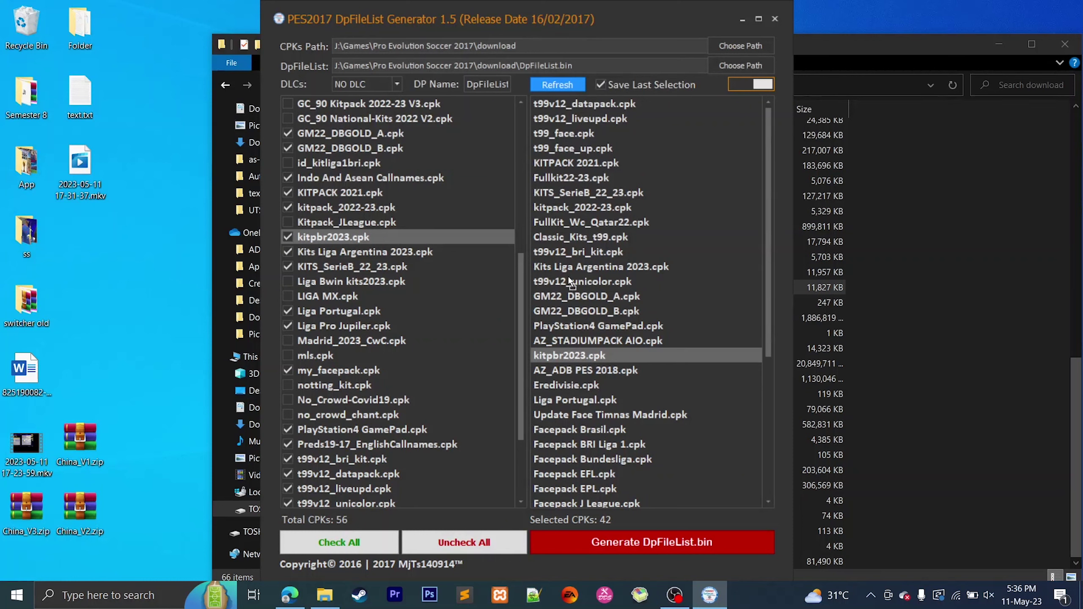
left_click_drag(570, 282, 570, 281)
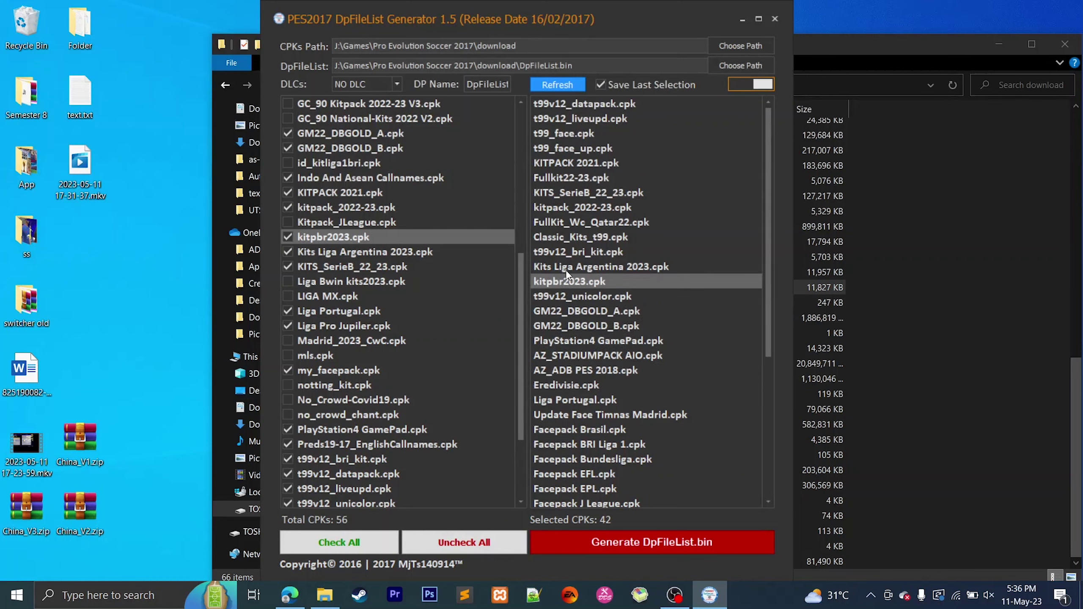
Generate DpFileList.bin with the renamed kitpack included, acknowledge the result and close the generator
left_click(580, 541)
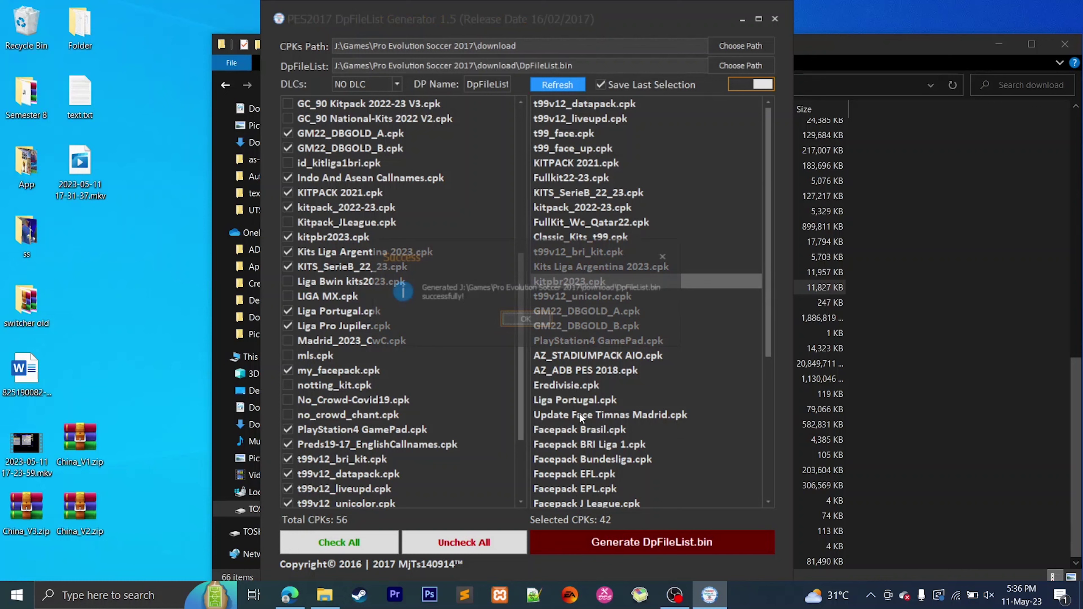
left_click(527, 320)
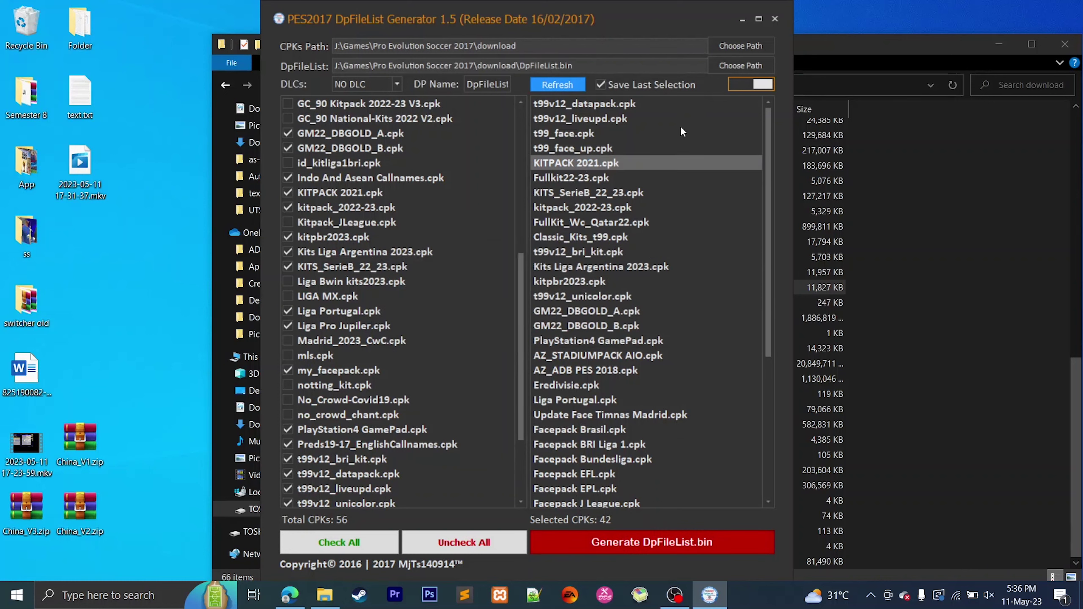
left_click(774, 20)
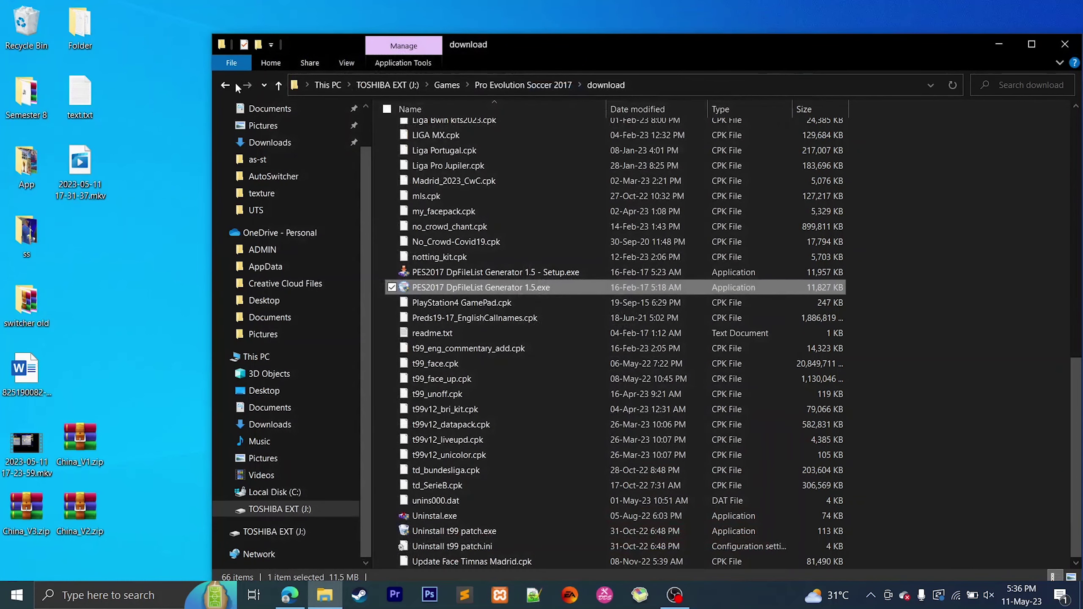
Return to the Pro Evolution Soccer 2017 folder and launch X.exe, granting it permission to make changes
left_click(251, 88)
scroll(443, 343, "down", 3)
left_click(416, 560)
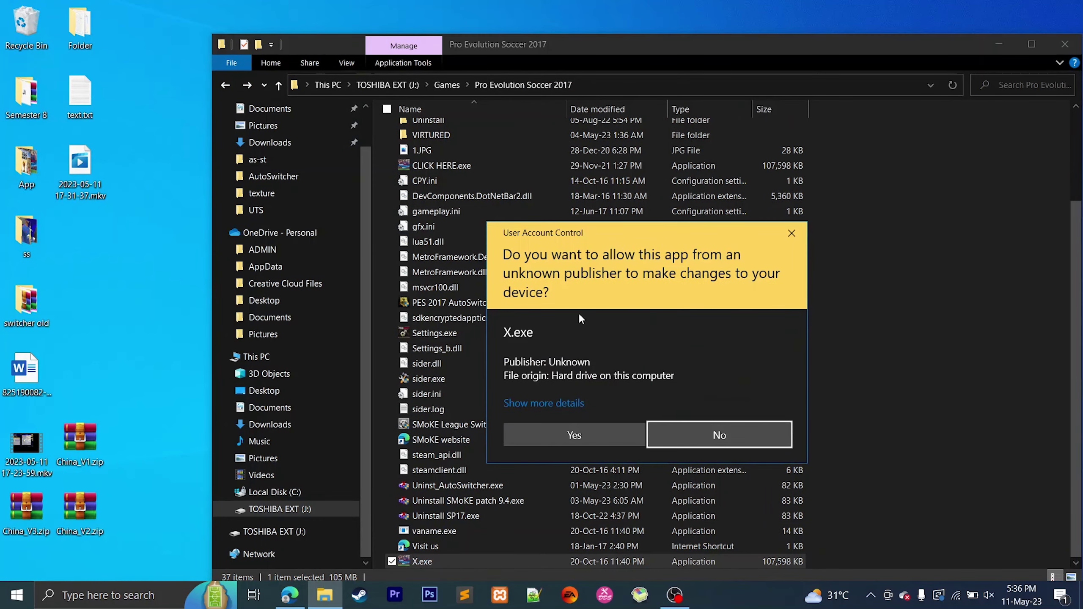
left_click(571, 435)
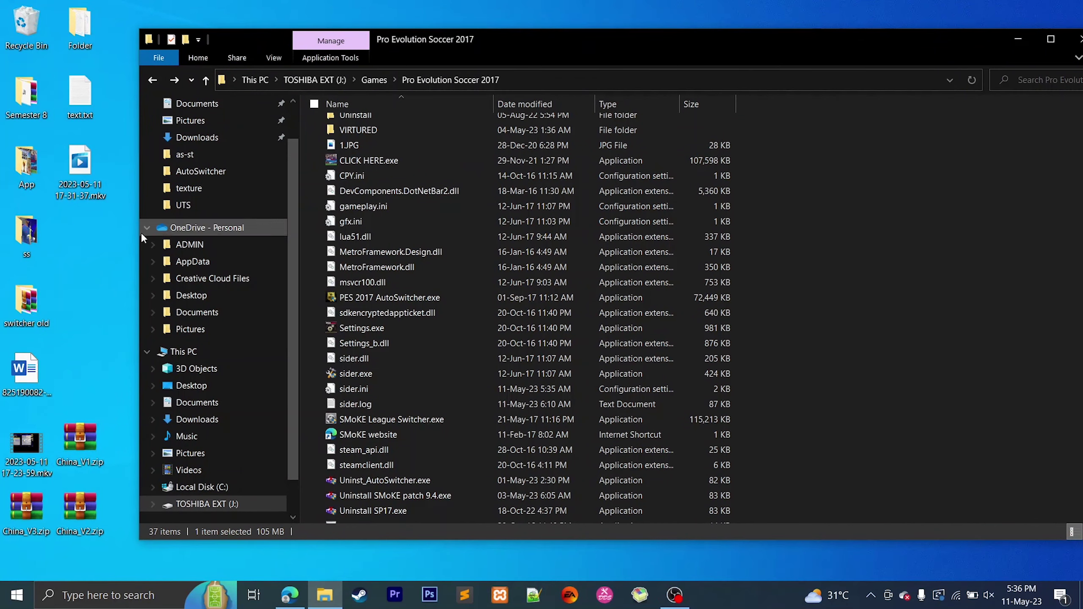
Restore the deleted Kitp Brazil 2023 folder from the Recycle Bin to the desktop
left_click(40, 44)
double_click(40, 44)
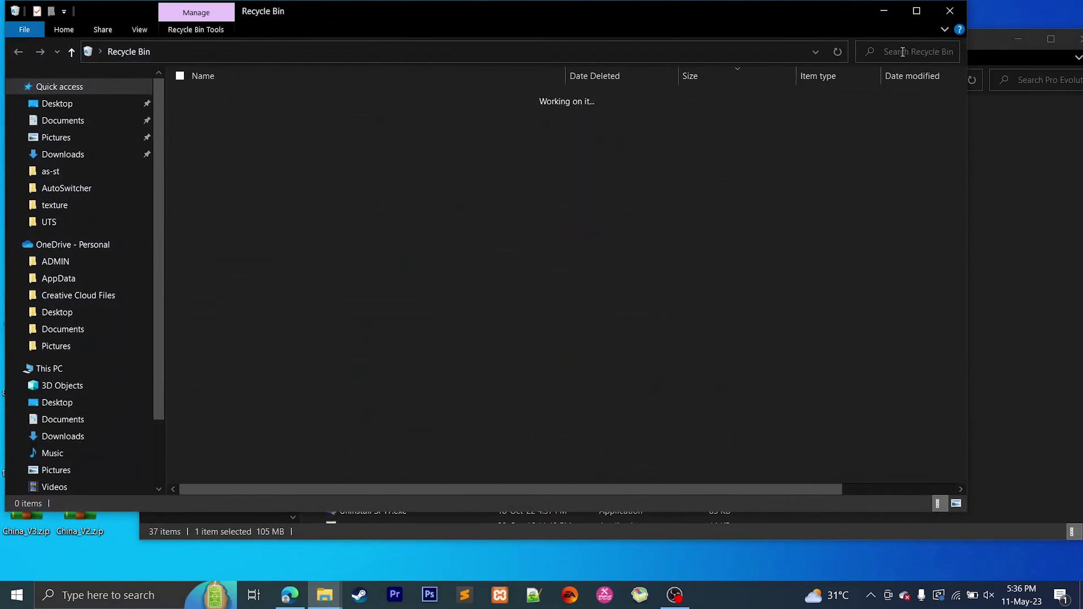
left_click_drag(967, 75, 434, 75)
left_click_drag(443, 39, 738, 55)
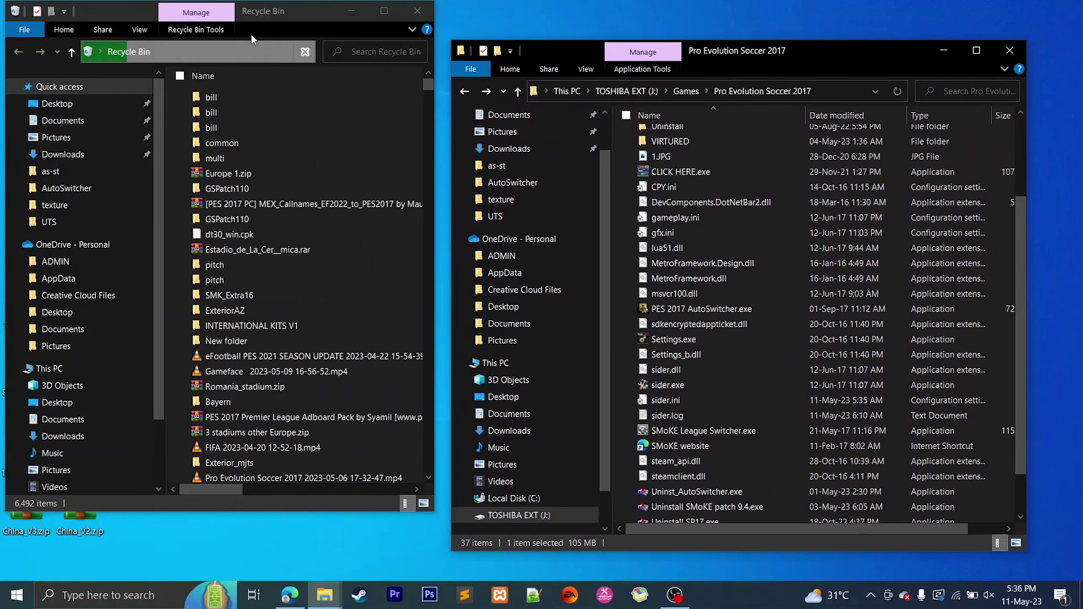
left_click_drag(266, 18, 476, 48)
left_click(594, 40)
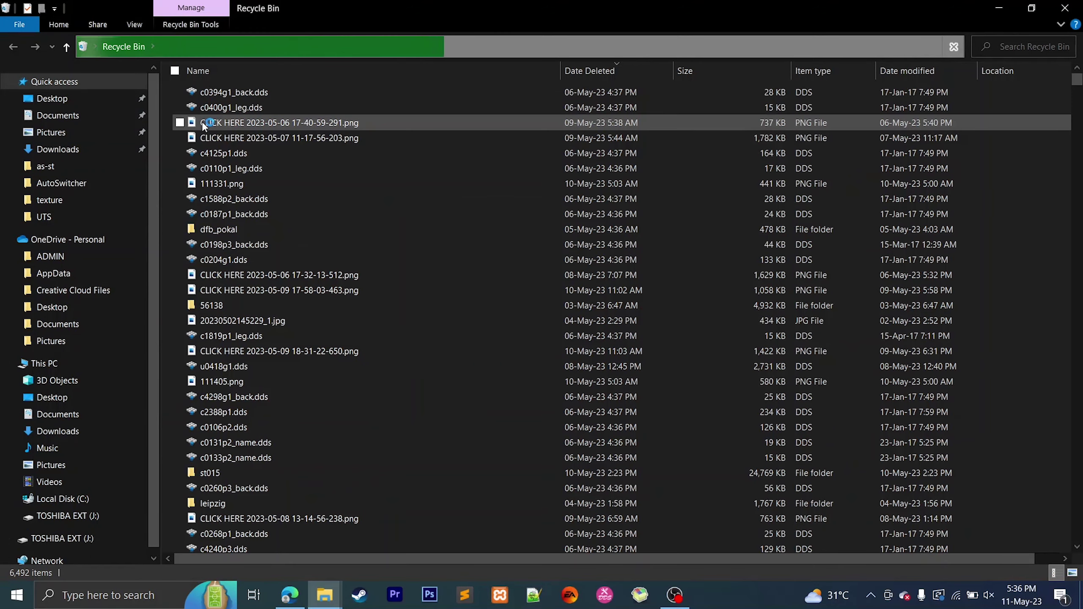
right_click(220, 95)
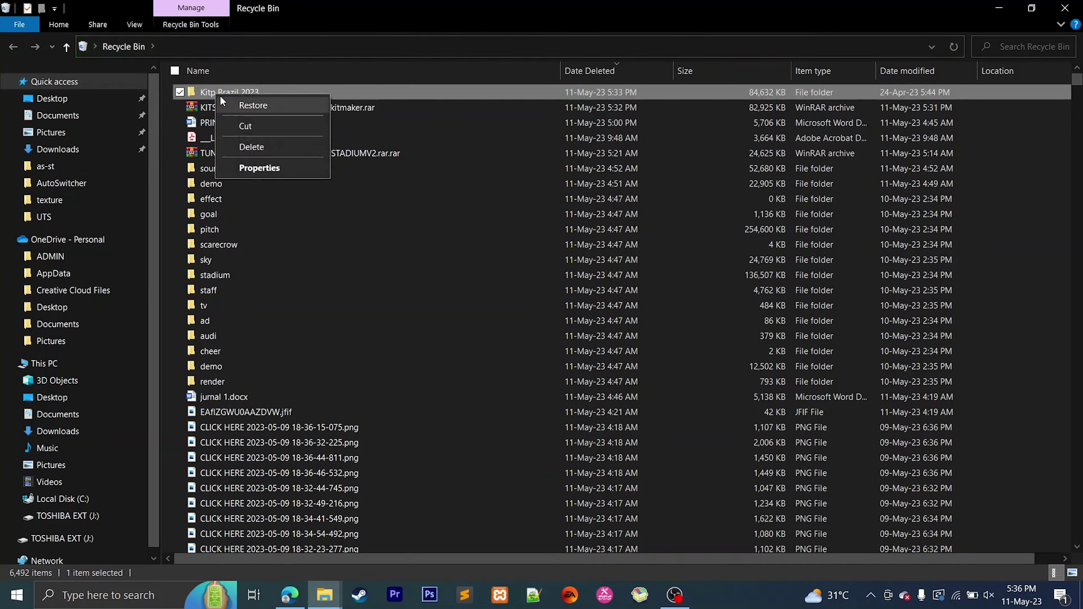
left_click(224, 102)
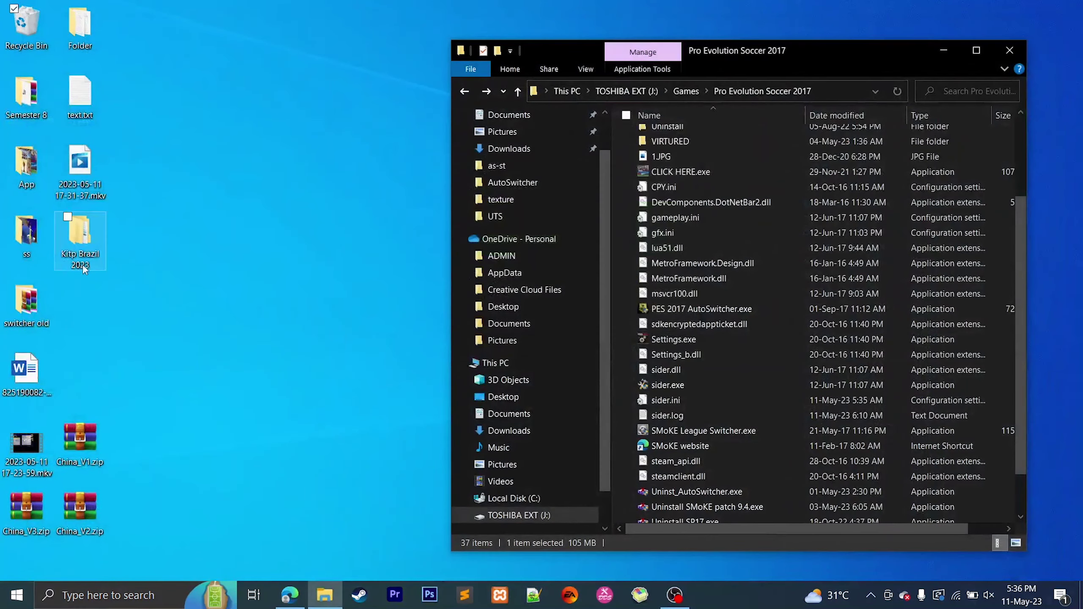
Examine the team ID folders under common, character0, model, character, uniform, team in Kitp Brazil 2023, then close that folder window
double_click(82, 239)
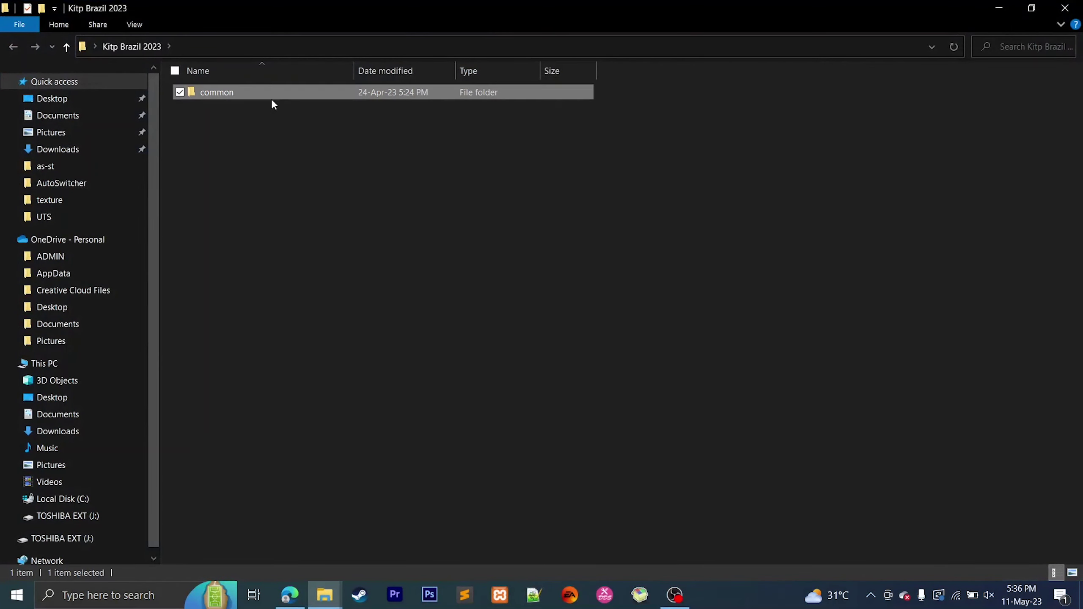
double_click(271, 98)
double_click(271, 98)
double_click(270, 98)
double_click(270, 98)
double_click(270, 98)
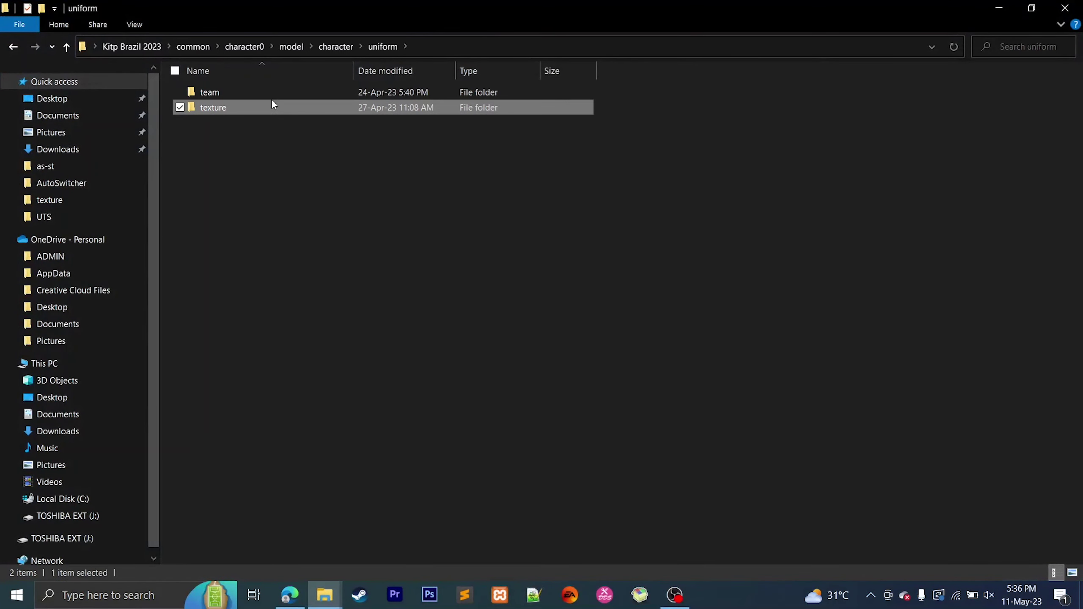
double_click(242, 91)
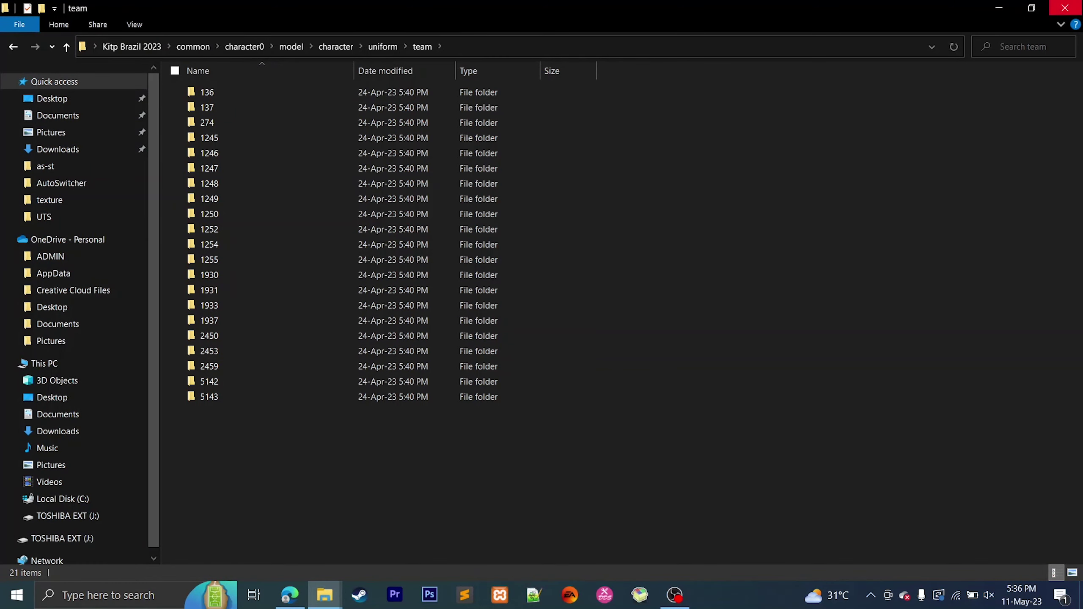
left_click(1065, 8)
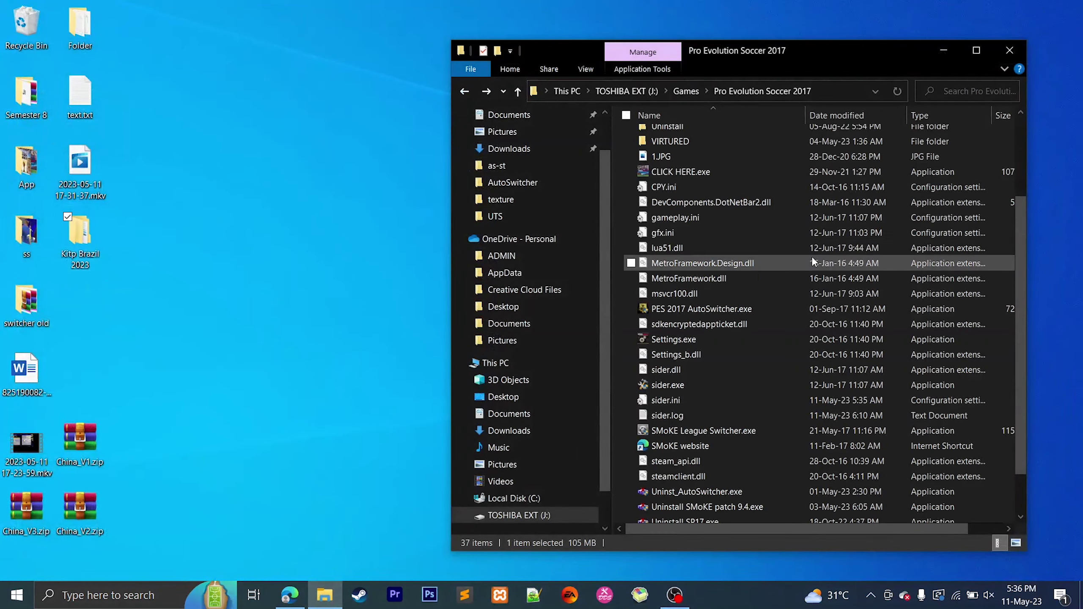
Reopen DpFileList Generator from the download folder with permission to make changes, and deselect KITPACK 2021.cpk
left_click(485, 91)
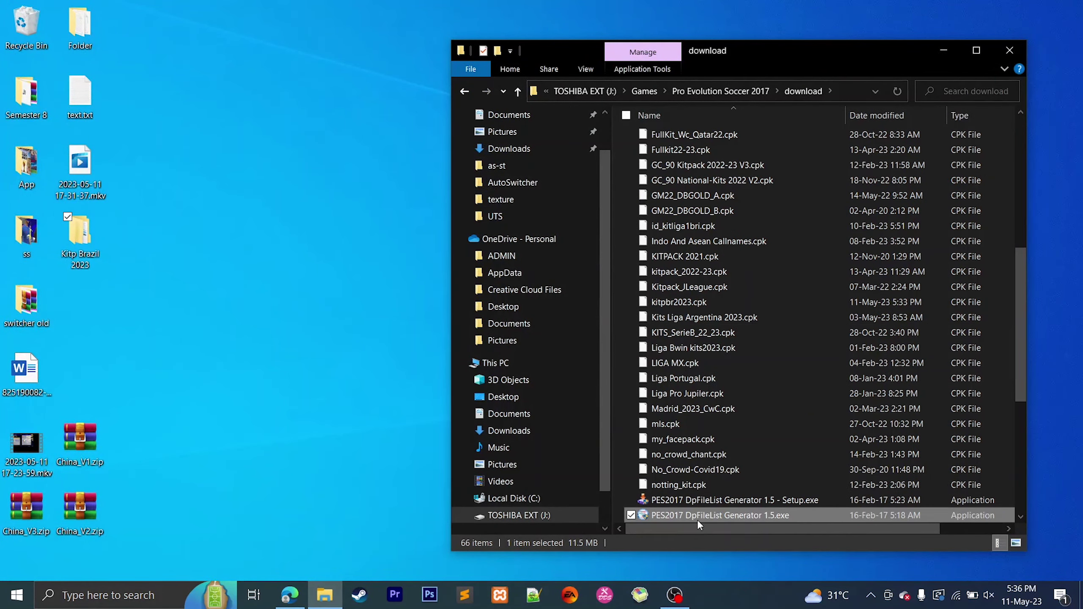
double_click(697, 516)
left_click(686, 423)
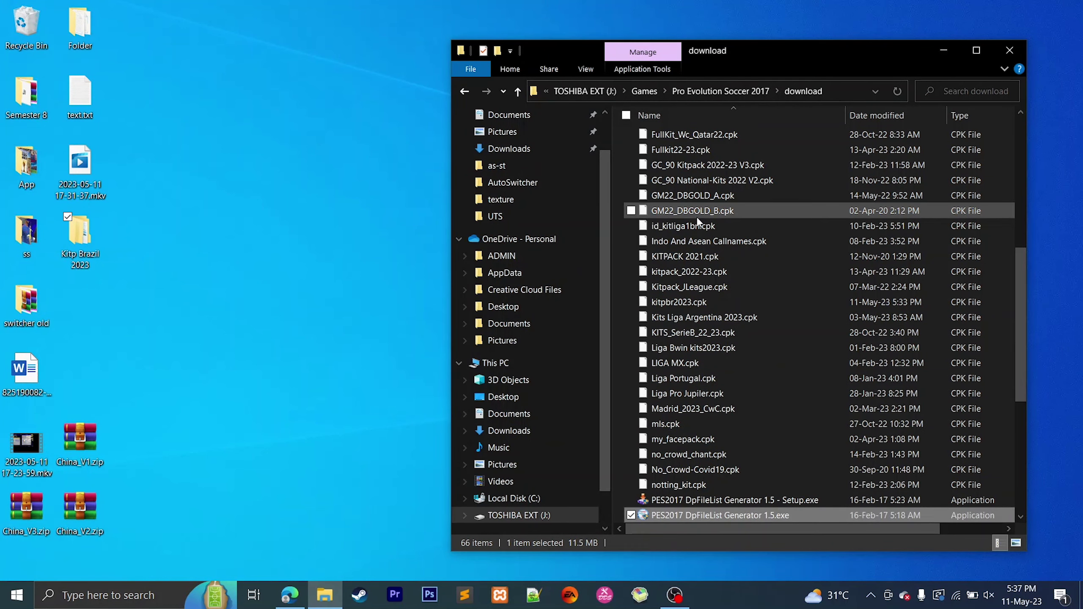
scroll(404, 248, "down", 2)
scroll(405, 251, "down", 3)
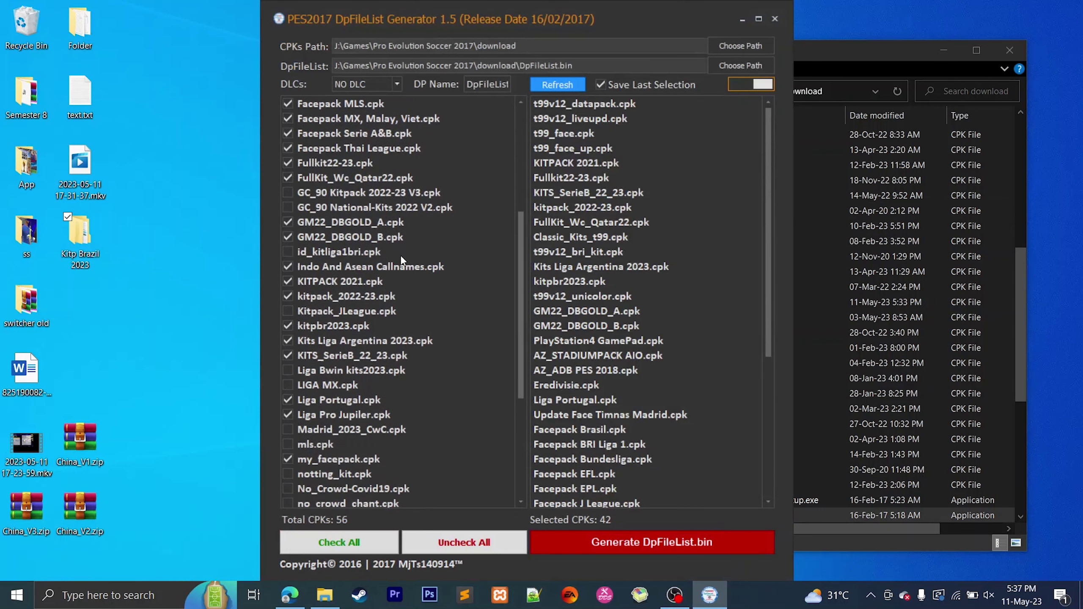
left_click(333, 280)
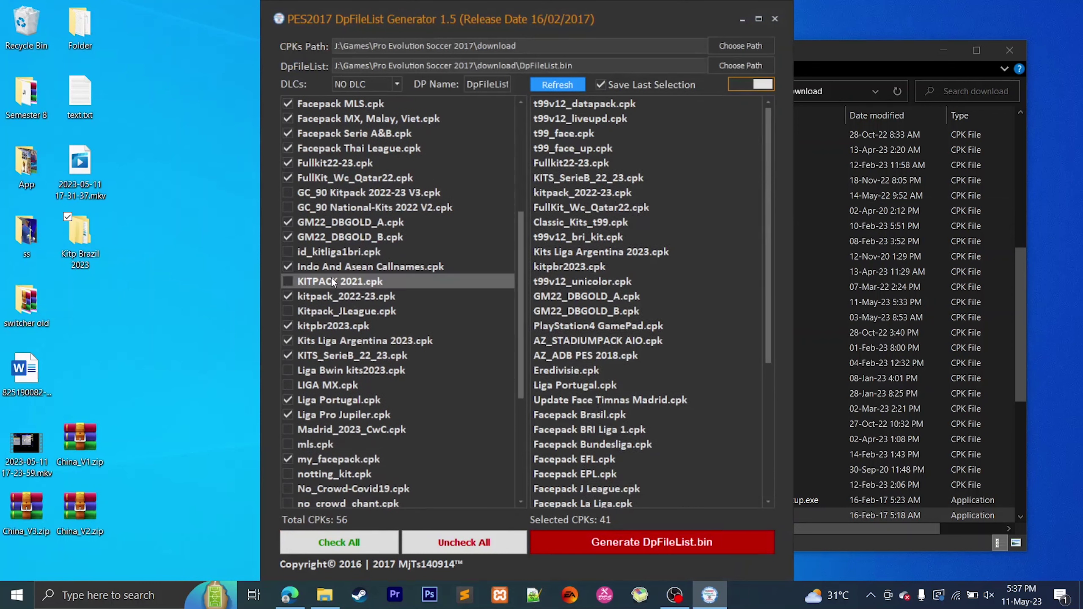